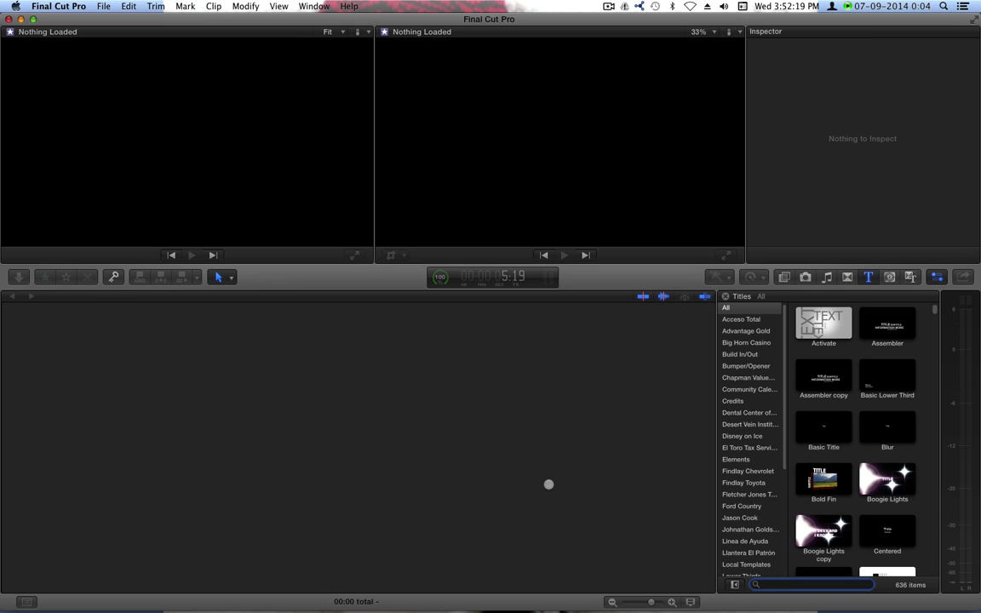
Step: Check the installed Final Cut Pro version in its about window and dismiss the window
{"action": "left_click", "coordinate": [550, 485]}
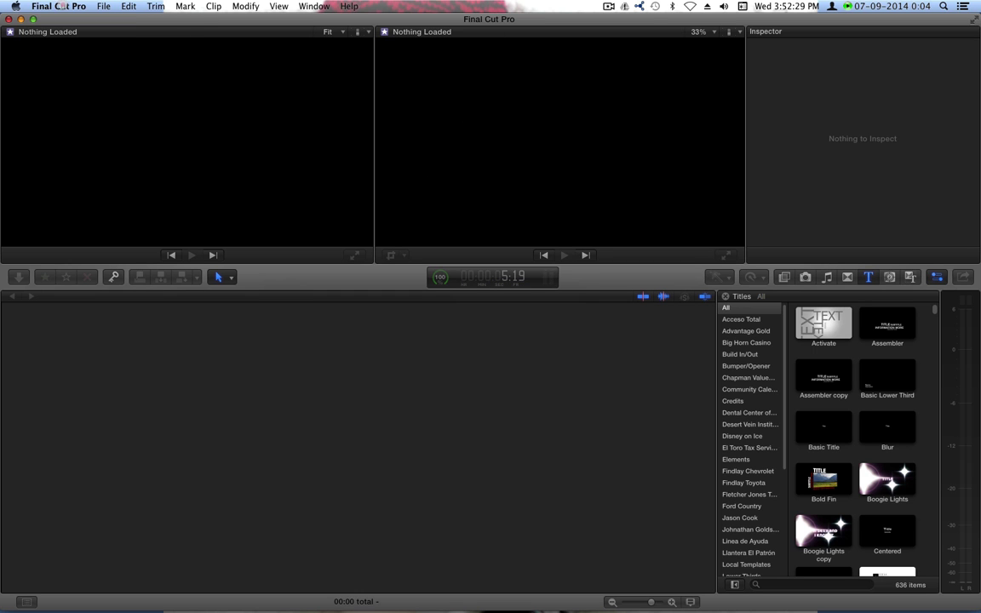
{"action": "left_click", "coordinate": [62, 6]}
{"action": "left_click", "coordinate": [61, 18]}
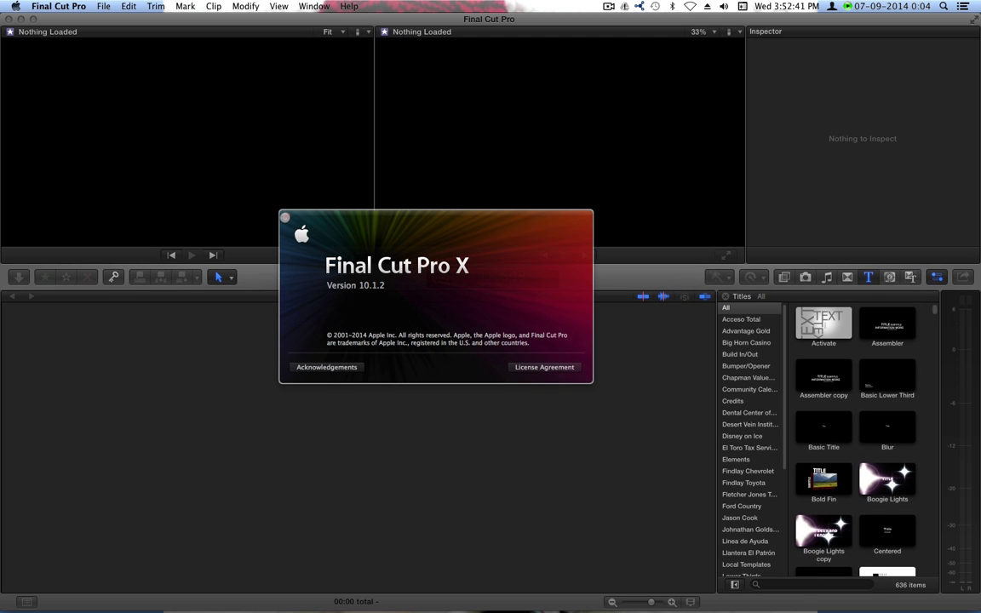
{"action": "left_click", "coordinate": [287, 218]}
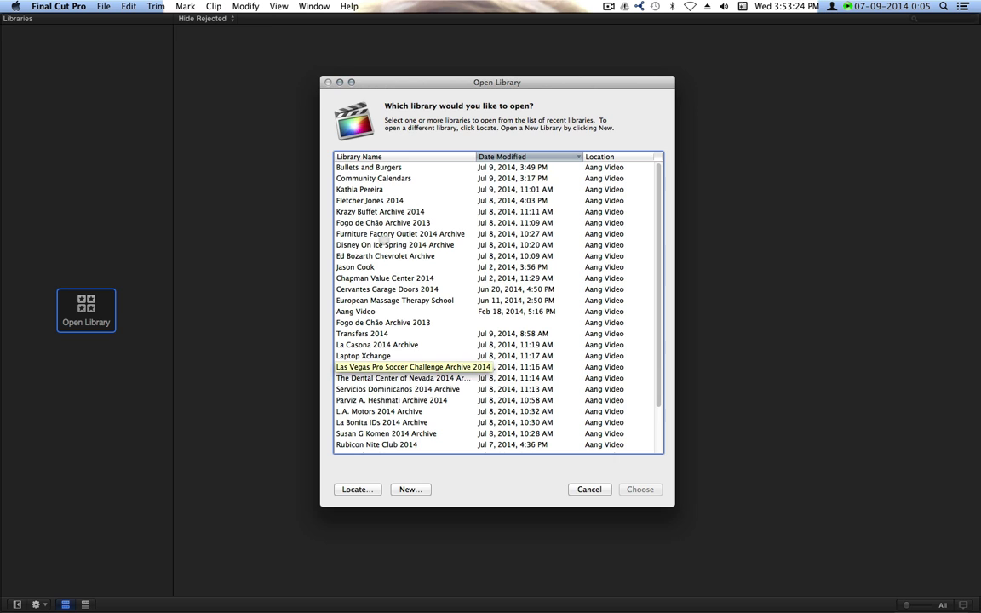
Step: Sort the list of recent libraries by library name and open the Transfers 2014 library
{"action": "left_click", "coordinate": [379, 156]}
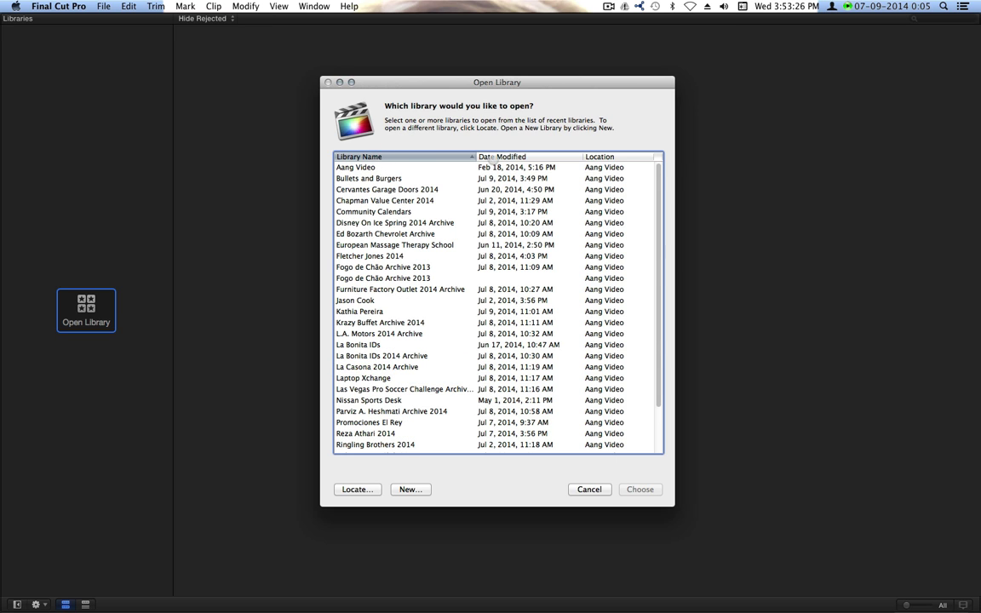
{"action": "left_click", "coordinate": [492, 157]}
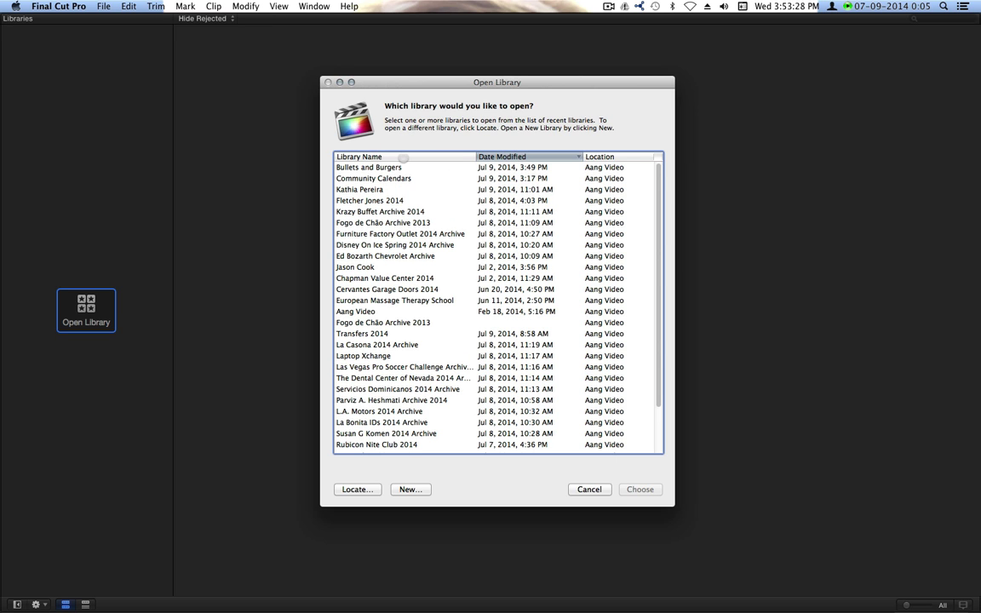
{"action": "left_click", "coordinate": [354, 157]}
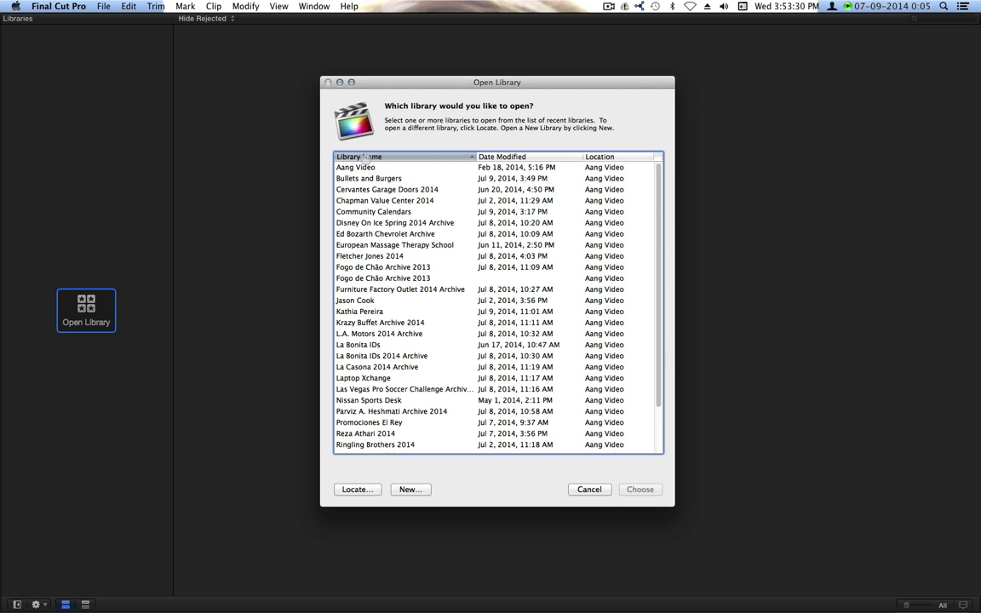
{"action": "scroll", "coordinate": [381, 222], "scroll_direction": "down", "scroll_amount": 3}
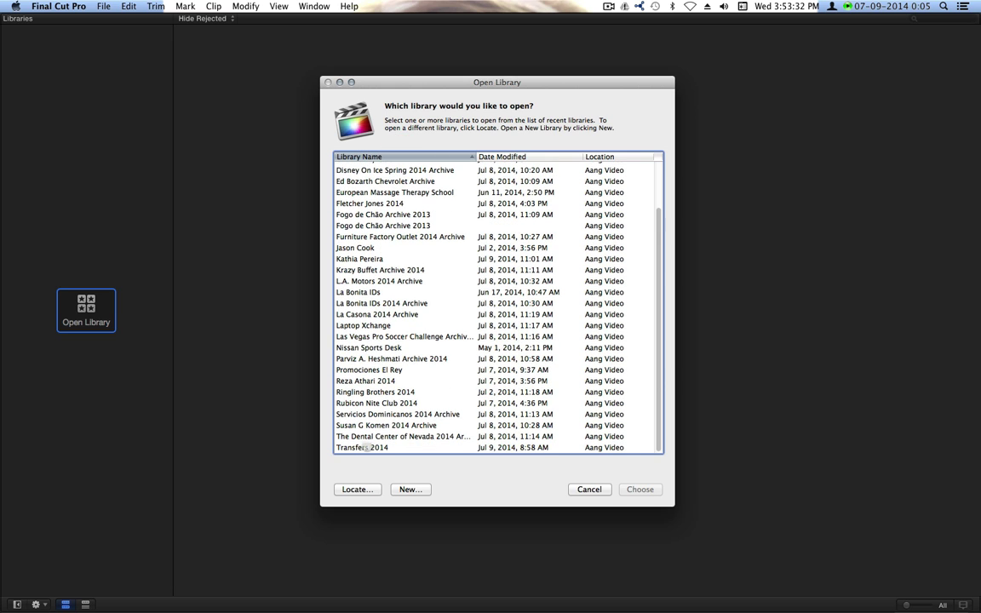
{"action": "left_click", "coordinate": [355, 447]}
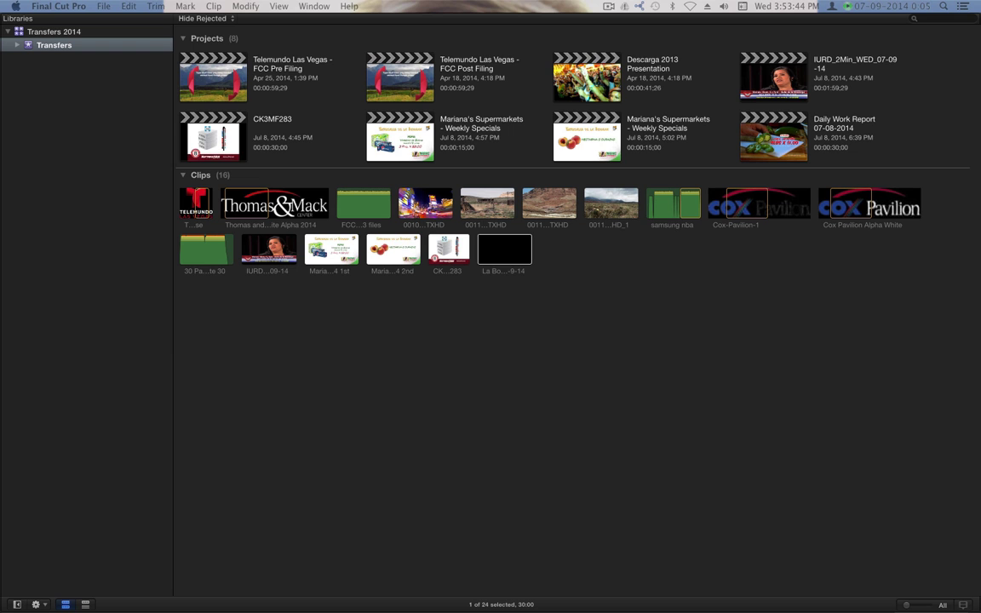
Step: Switch to Finder, open the Captures folder on the Aang Video drive and select Promos 1.mov
{"action": "left_click_drag", "start_coordinate": [980, 234], "coordinate": [375, 142]}
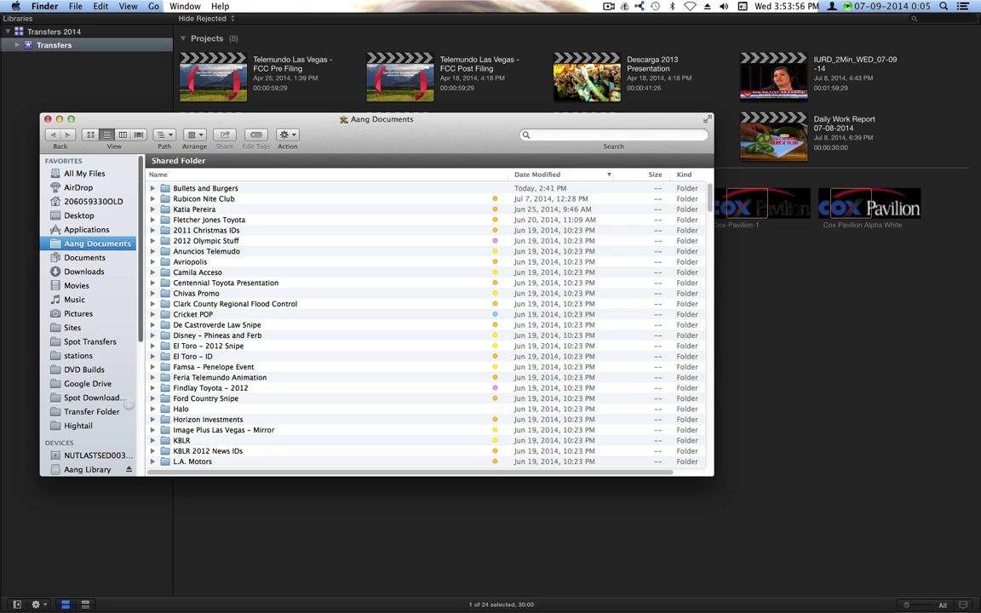
{"action": "scroll", "coordinate": [94, 358], "scroll_direction": "down", "scroll_amount": 5}
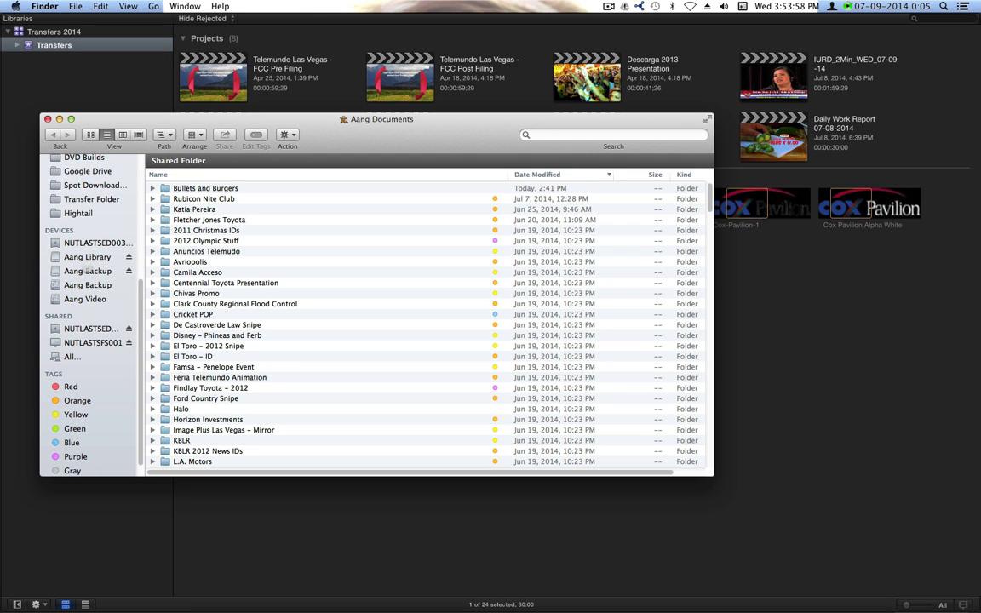
{"action": "left_click", "coordinate": [85, 298]}
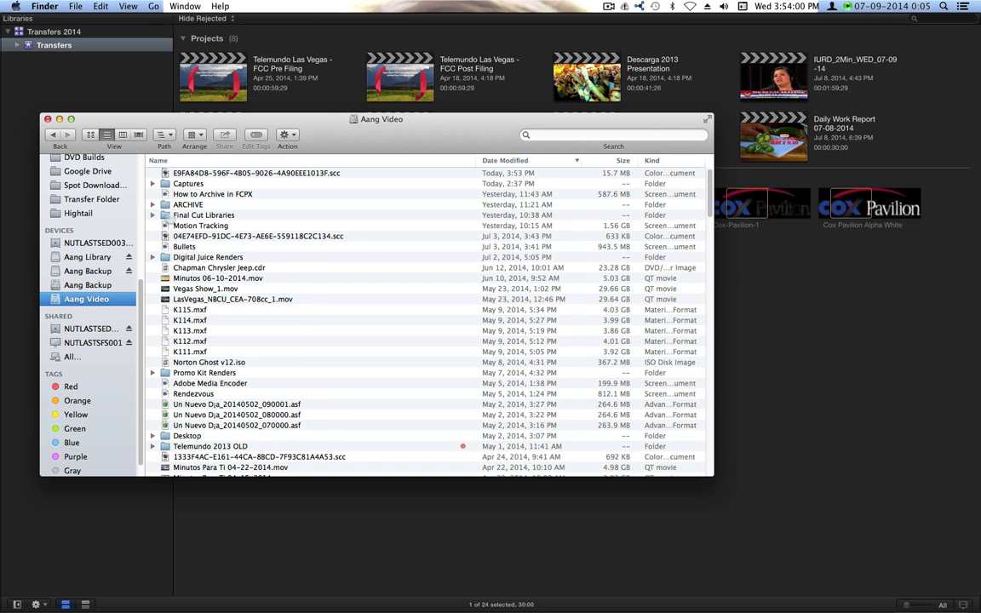
{"action": "double_click", "coordinate": [178, 183]}
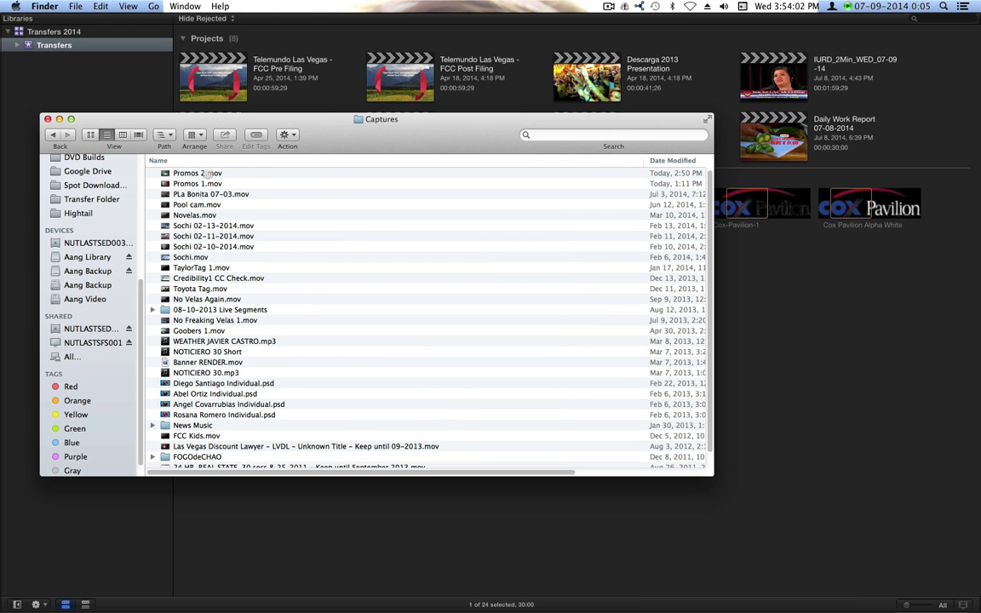
{"action": "left_click", "coordinate": [192, 183]}
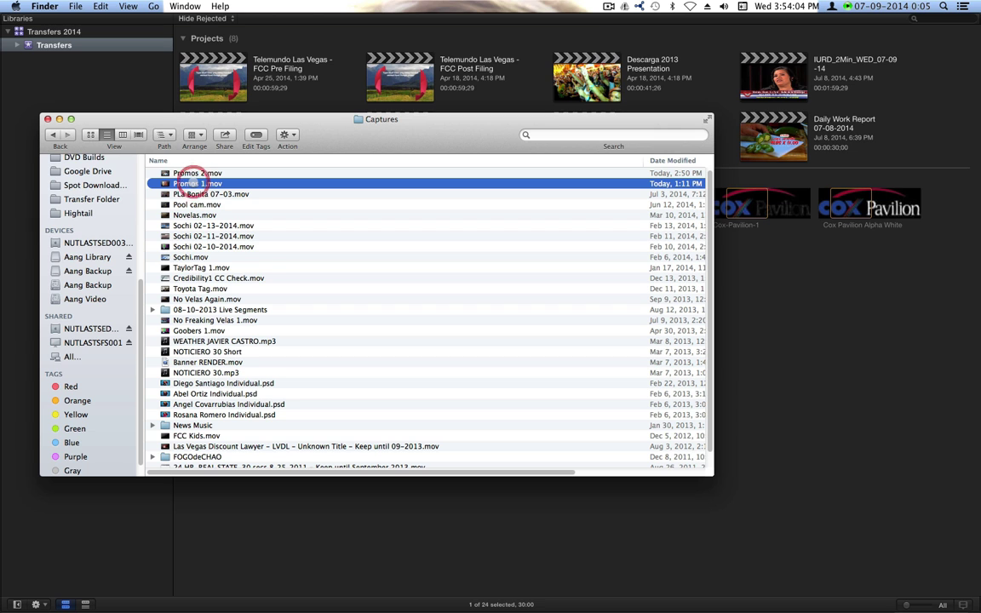
Step: Launch MPEG Streamclip and load Promos 1.mov from the Captures folder into it
{"action": "mouse_move", "coordinate": [337, 610]}
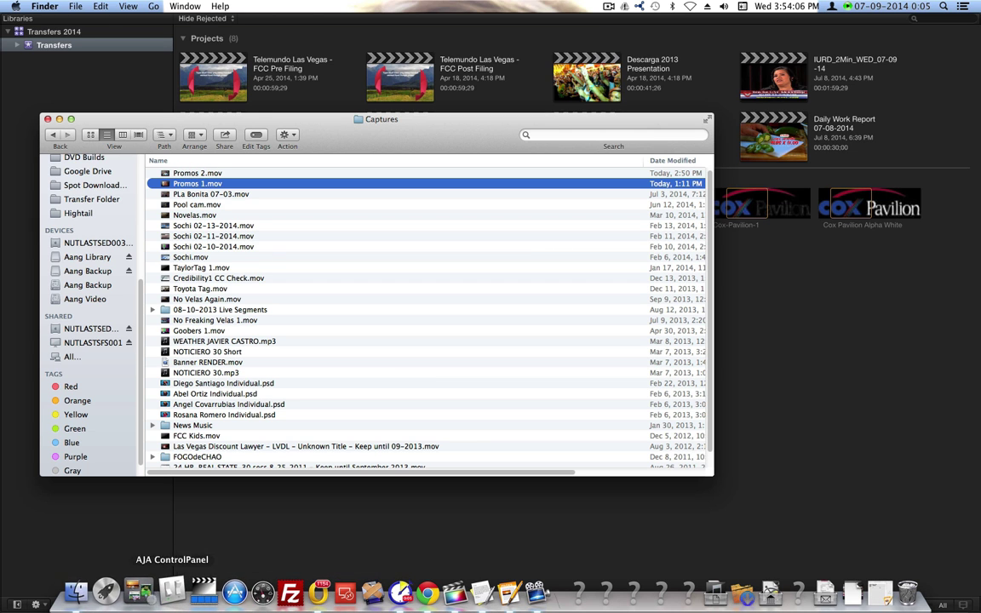
{"action": "left_click", "coordinate": [195, 590]}
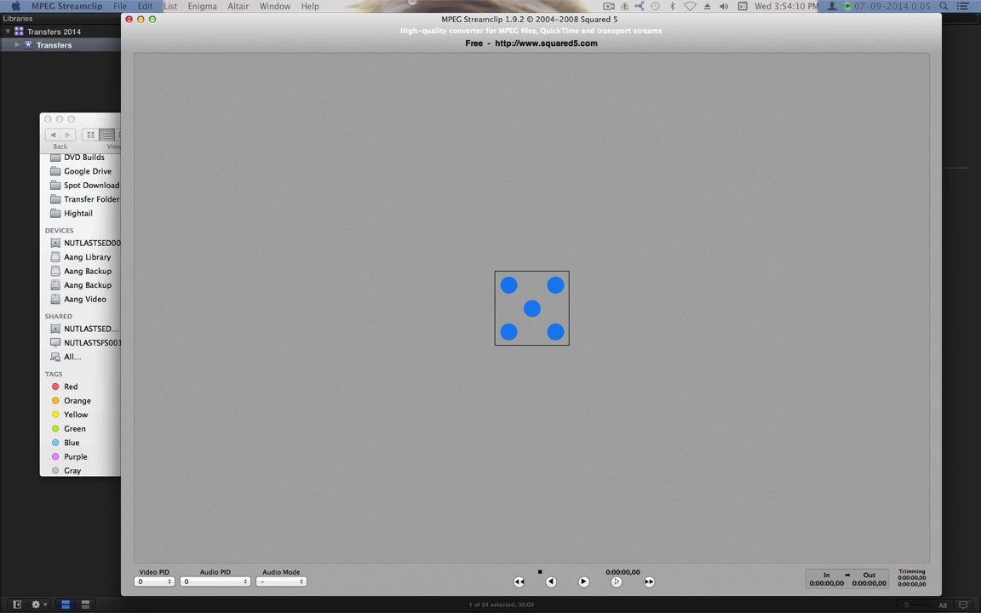
{"action": "left_click", "coordinate": [96, 118]}
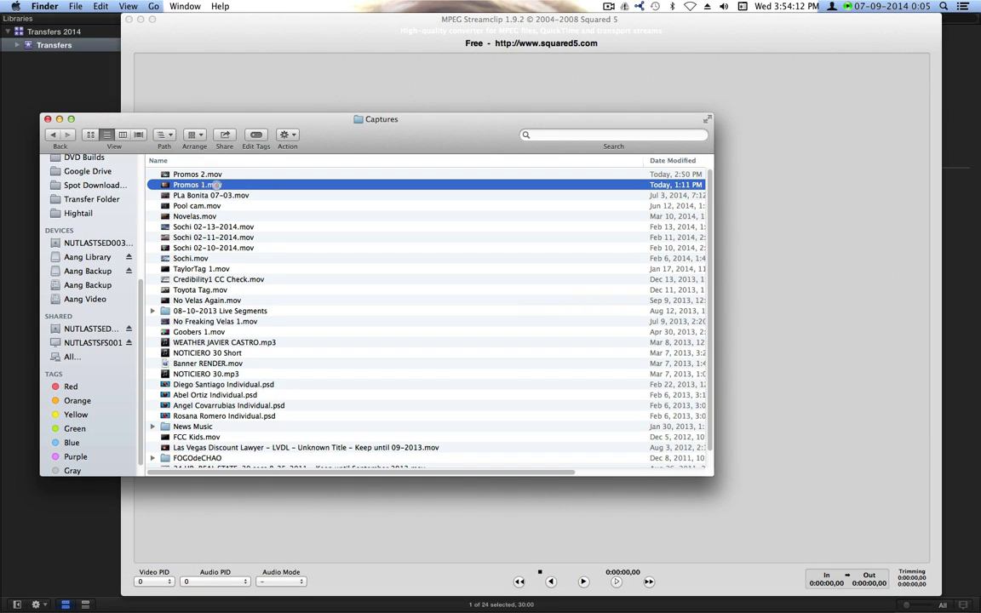
{"action": "left_click_drag", "start_coordinate": [196, 183], "coordinate": [766, 138]}
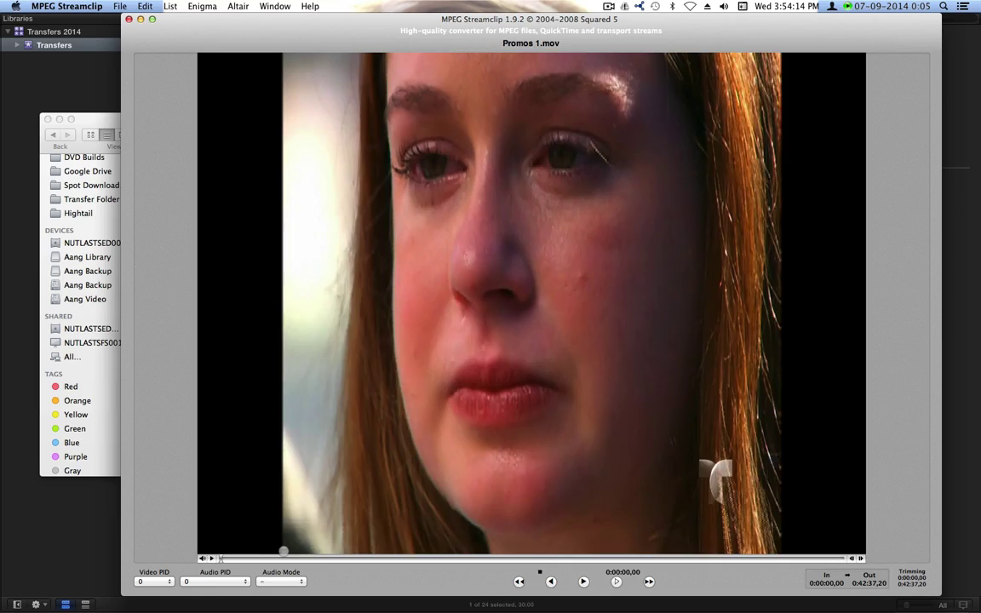
Step: Scrub through Promos 1.mov to the start of the wanted promo and set the In point at 0:18:38,20
{"action": "left_click_drag", "start_coordinate": [224, 557], "coordinate": [356, 554]}
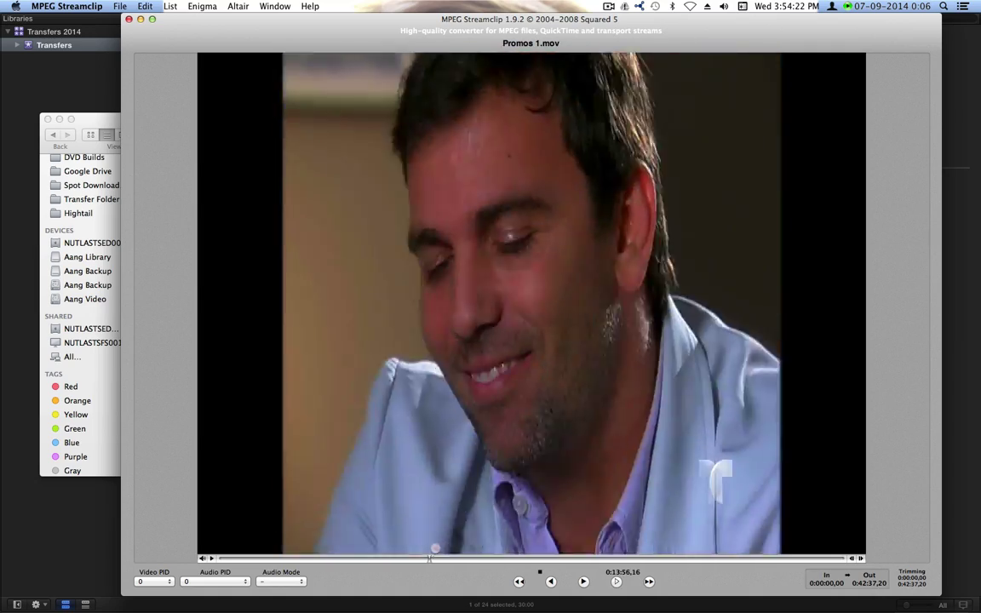
{"action": "left_click_drag", "start_coordinate": [435, 549], "coordinate": [516, 544]}
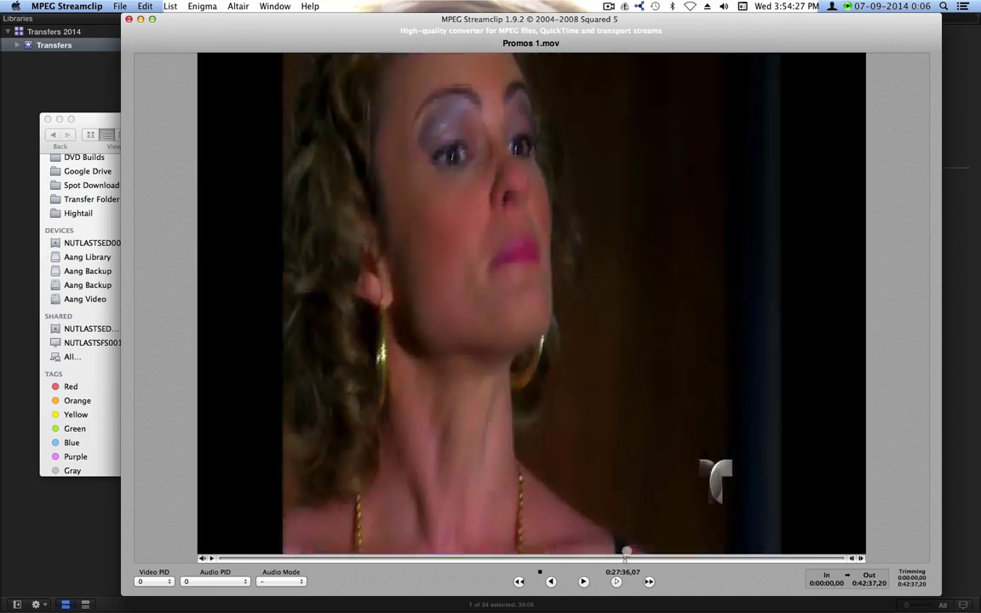
{"action": "left_click_drag", "start_coordinate": [626, 552], "coordinate": [585, 550]}
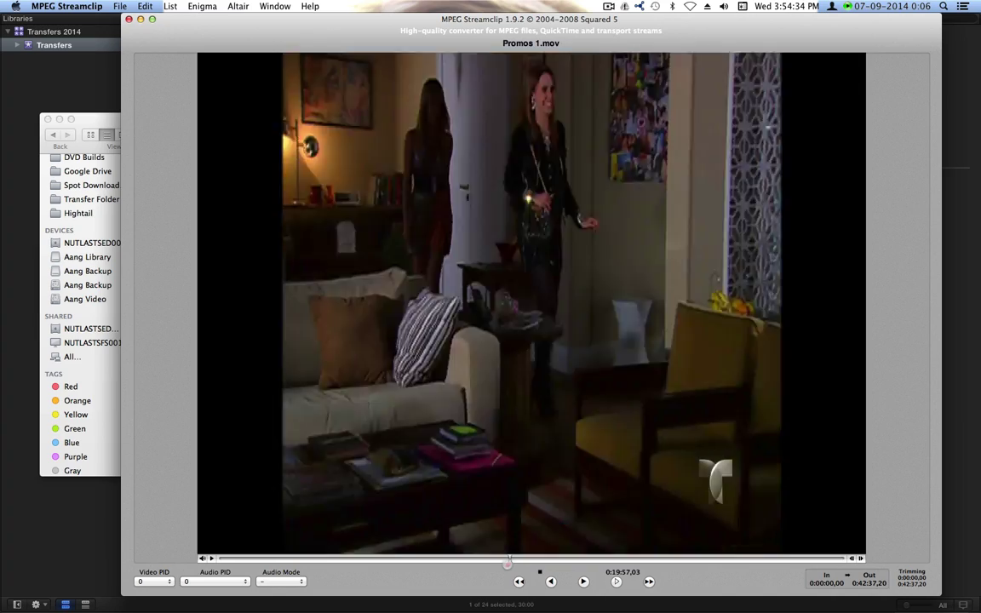
{"action": "left_click_drag", "start_coordinate": [507, 562], "coordinate": [491, 563]}
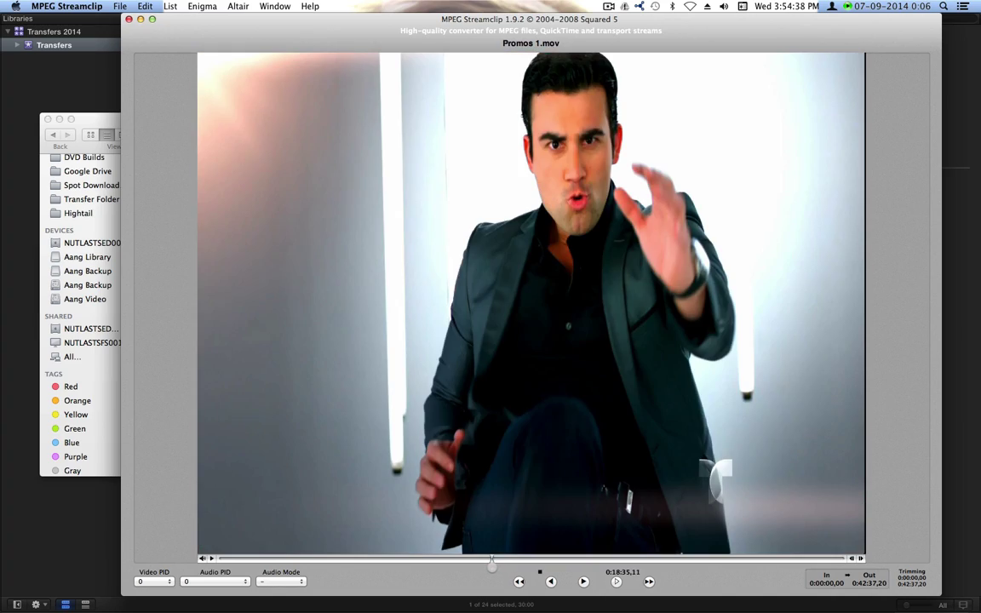
{"action": "key", "text": "l"}
{"action": "key", "text": "k"}
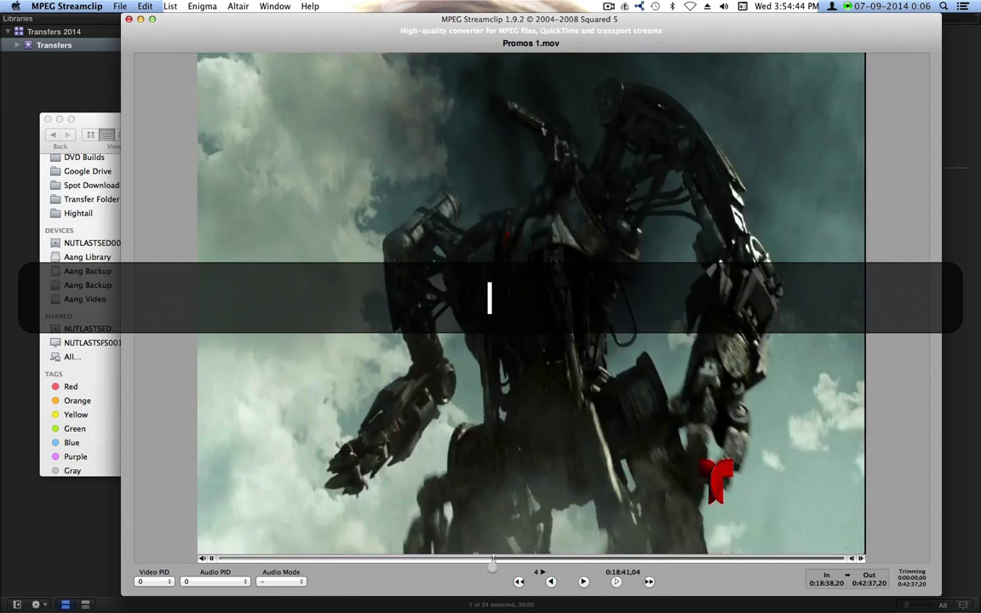
Step: Shuttle through the footage to the end of the promo segment and set the Out point at 0:18:55,07
{"action": "left_click_drag", "start_coordinate": [498, 559], "coordinate": [500, 559]}
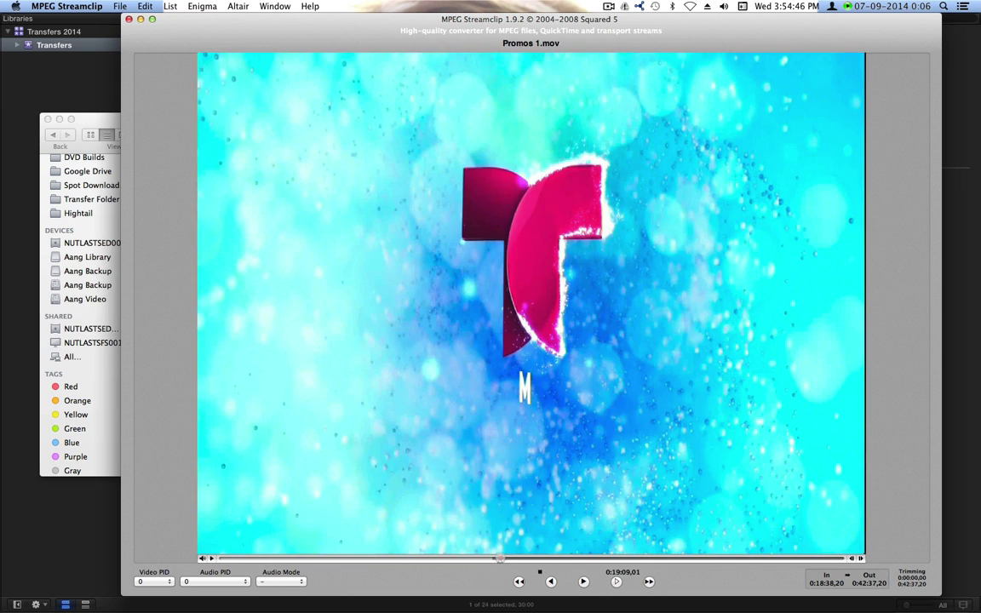
{"action": "key", "text": "j"}
{"action": "key", "text": "k"}
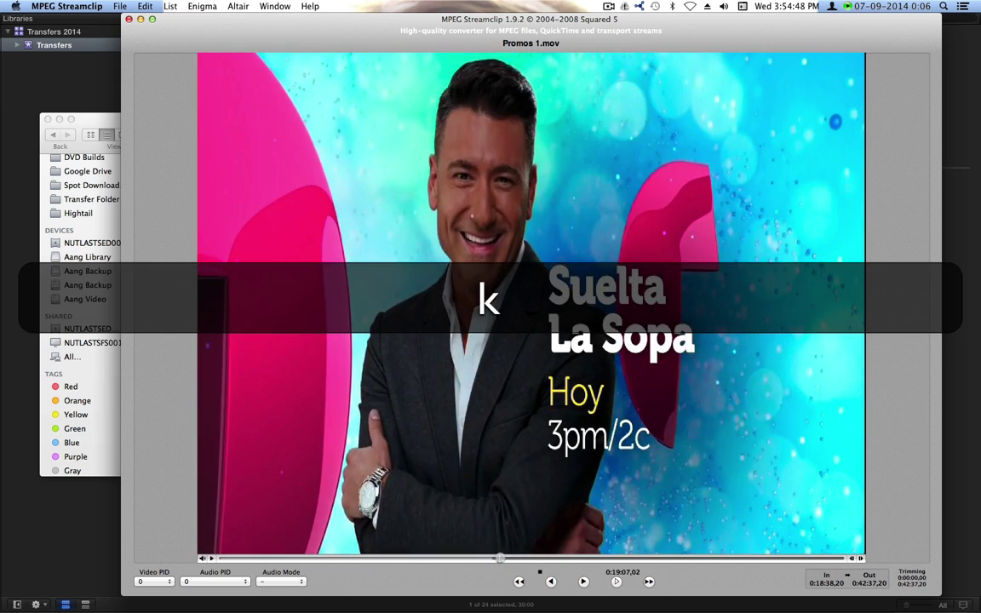
{"action": "key", "text": "j"}
{"action": "key", "text": "j"}
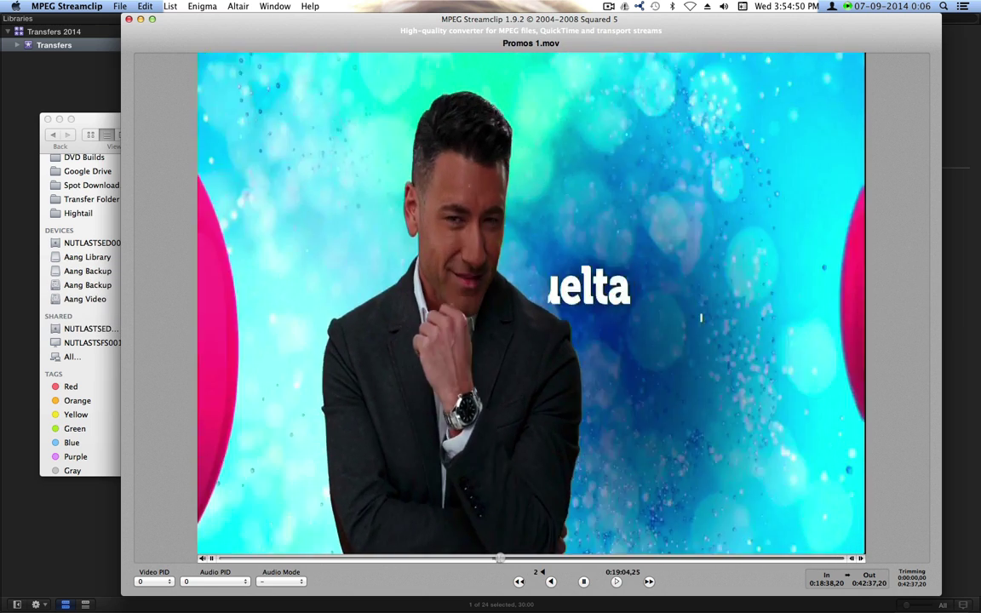
{"action": "key", "text": "k"}
{"action": "key", "text": "j"}
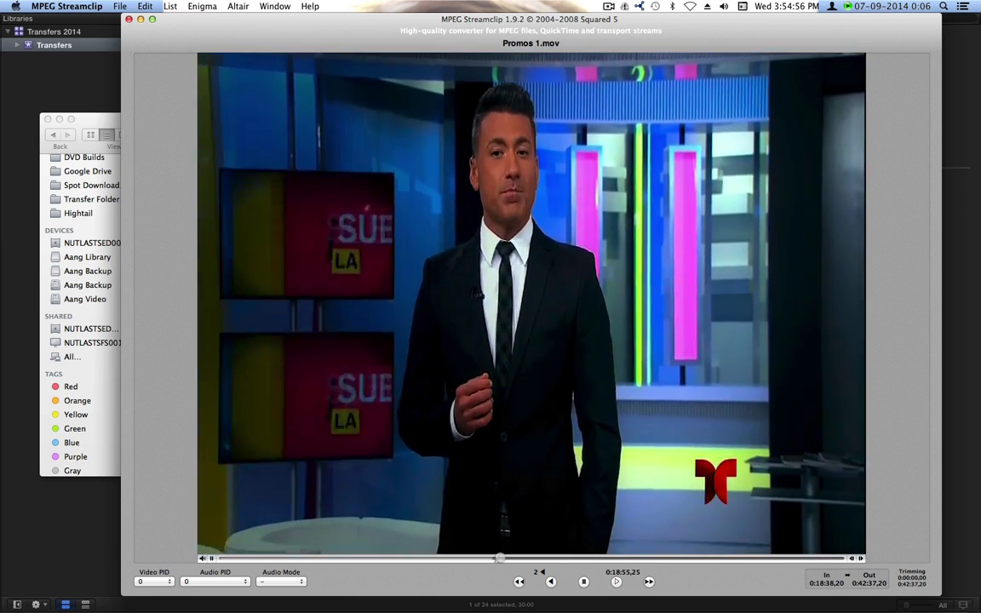
{"action": "key", "text": "k"}
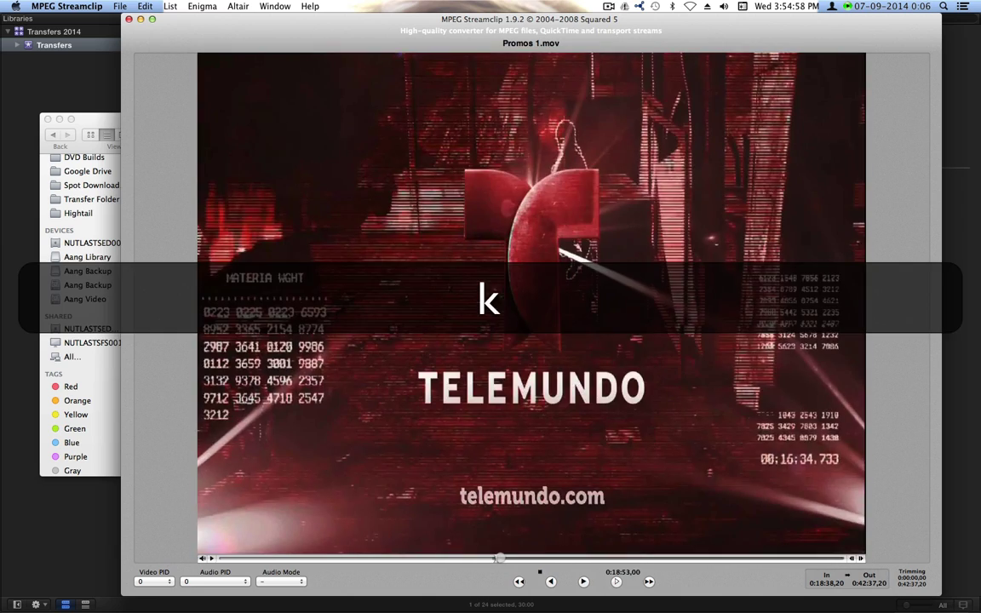
{"action": "key", "text": "l"}
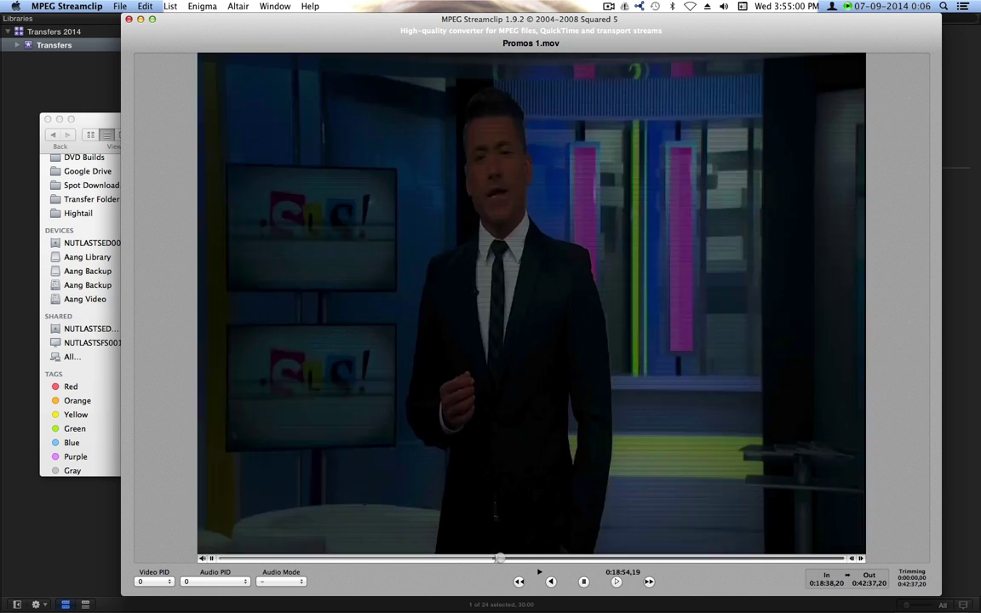
{"action": "key", "text": "k"}
{"action": "key", "text": "o"}
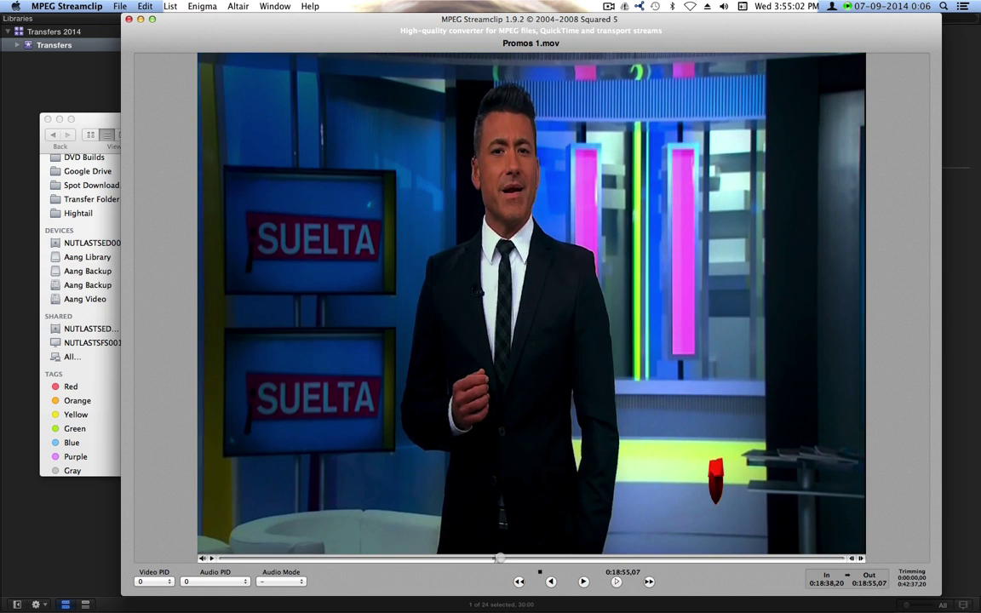
Step: Start a movie export of the trimmed segment and load the "DVD to Final Cut Pro" preset
{"action": "key", "text": "super+e"}
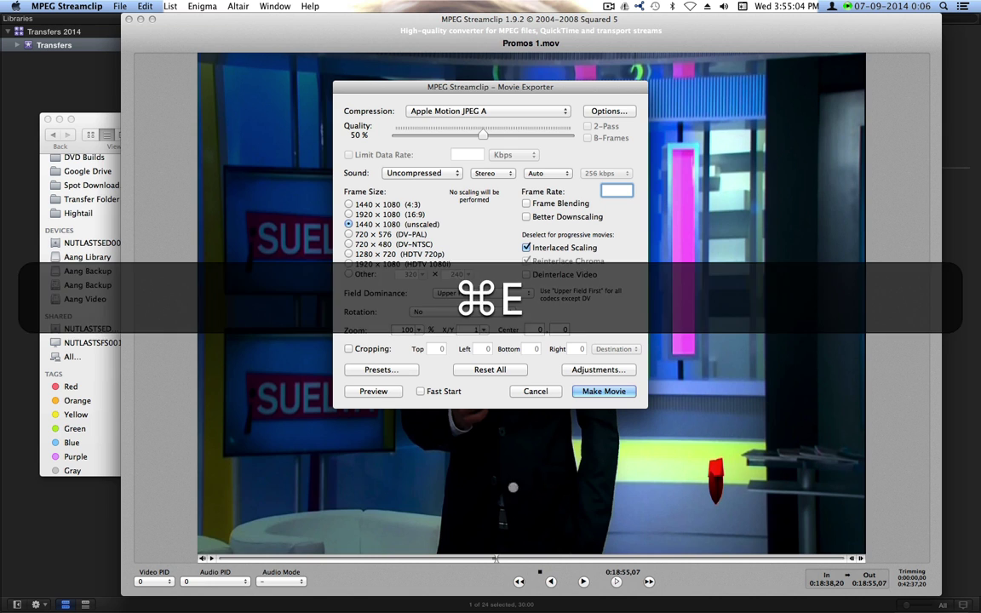
{"action": "left_click", "coordinate": [381, 370]}
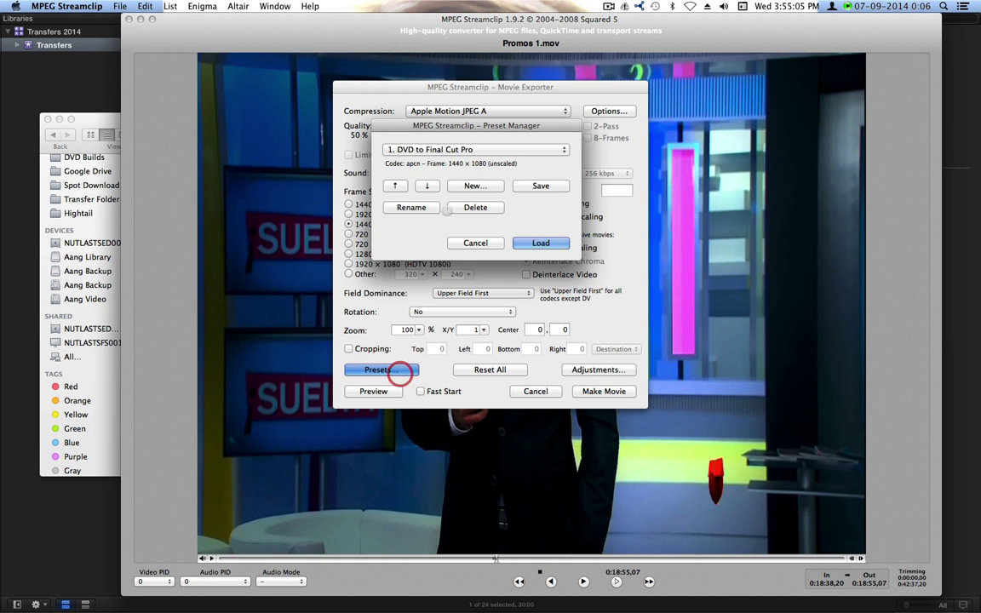
{"action": "left_click", "coordinate": [464, 149]}
{"action": "left_click", "coordinate": [466, 149]}
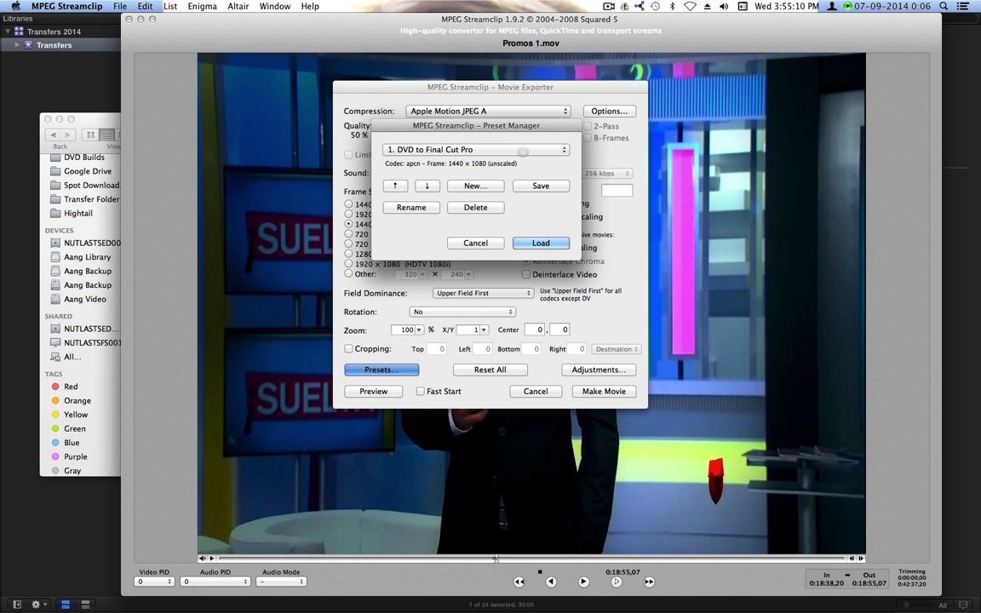
{"action": "left_click", "coordinate": [523, 151]}
{"action": "left_click", "coordinate": [523, 151]}
{"action": "left_click", "coordinate": [539, 243]}
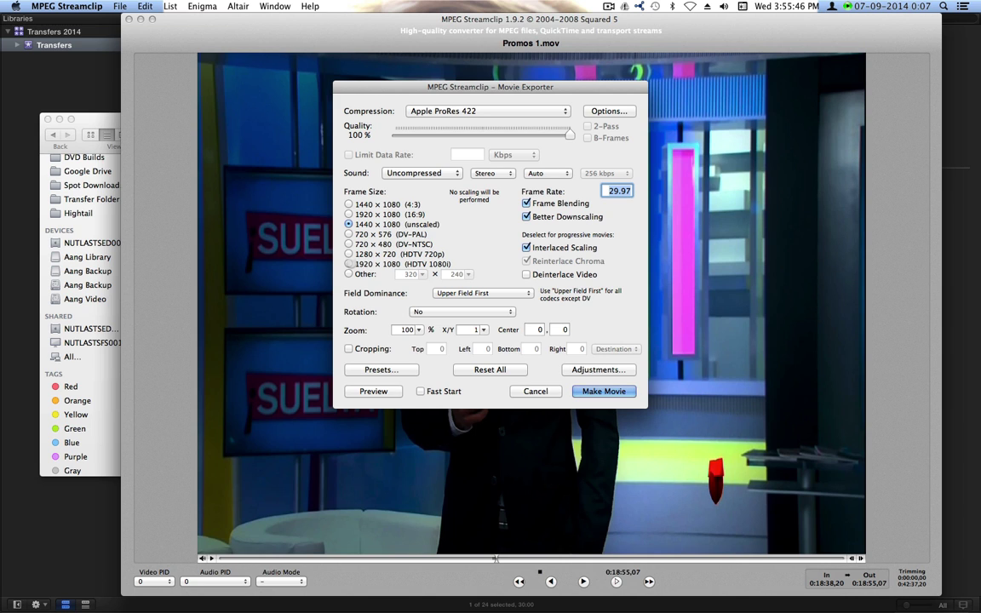
Step: Try the 1920 × 1080 (HDTV 1080i) frame size and revert it by reloading the "DVD to Final Cut Pro" preset
{"action": "left_click", "coordinate": [349, 264]}
{"action": "left_click", "coordinate": [404, 369]}
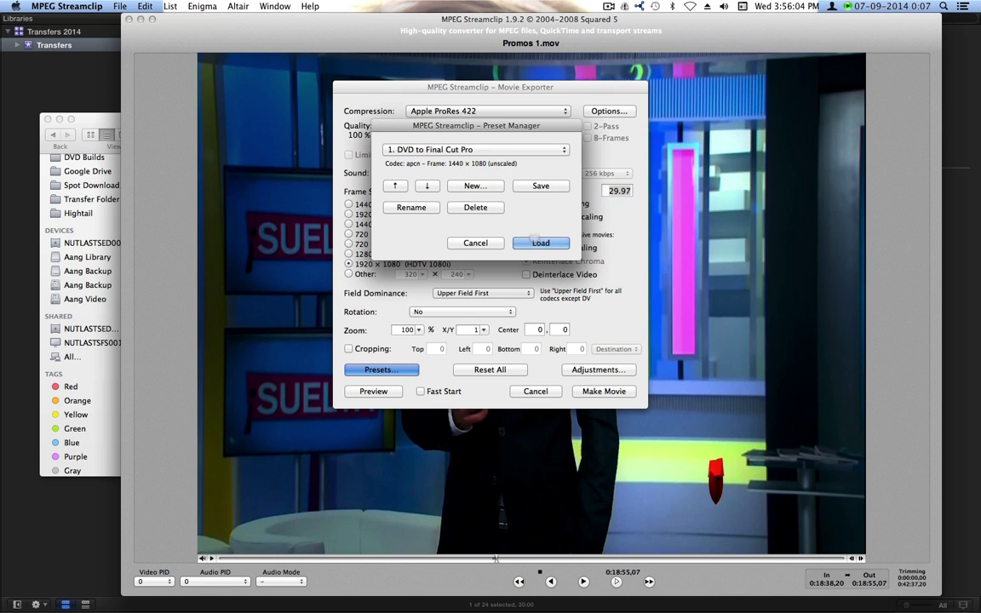
{"action": "left_click", "coordinate": [530, 242]}
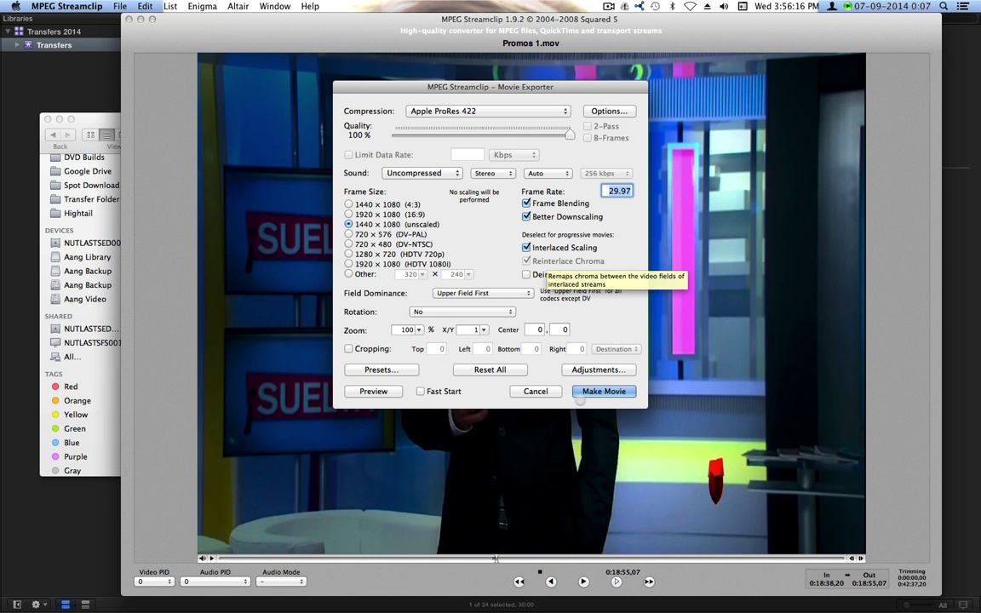
Step: Export the trimmed segment with the current settings to the Downloads folder as "Terminator Salvation"
{"action": "left_click", "coordinate": [601, 391]}
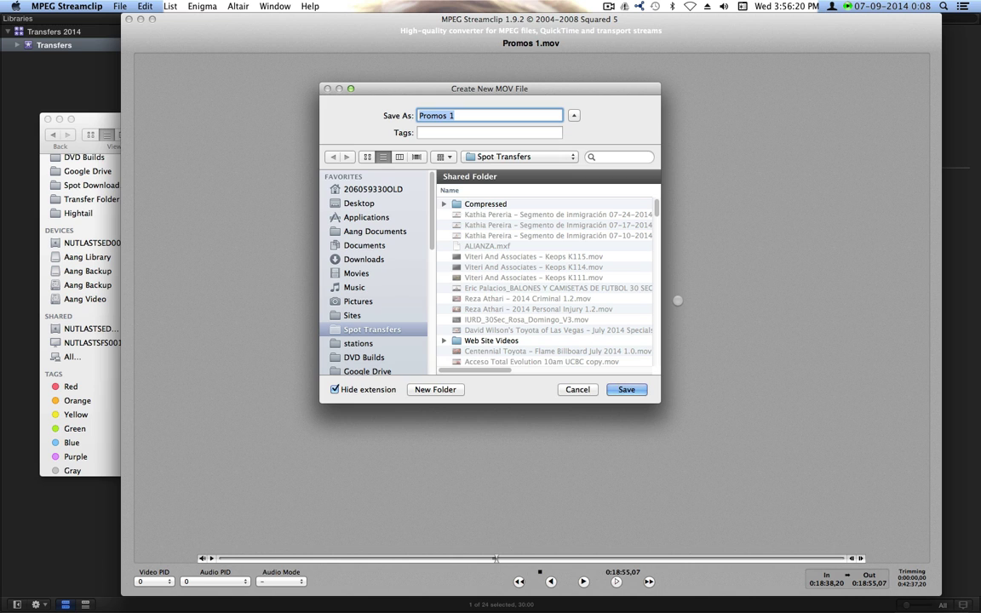
{"action": "type", "text": "Termin"}
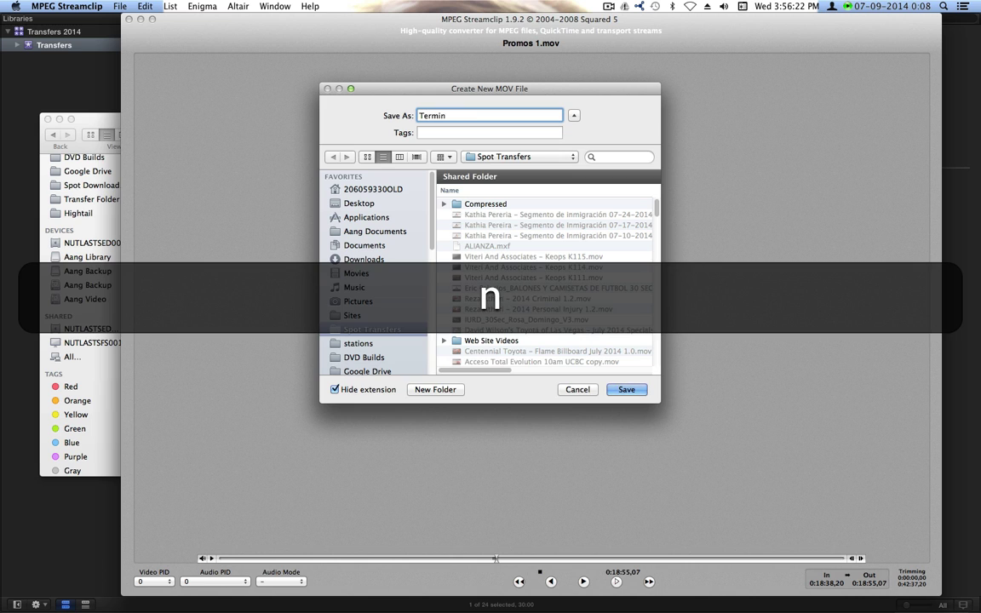
{"action": "type", "text": "ator Salva"}
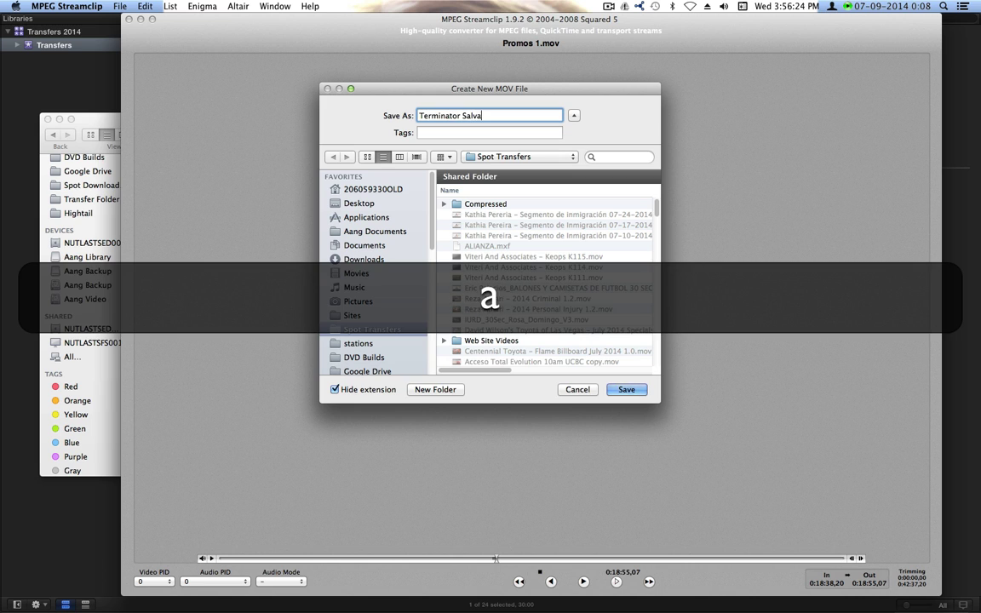
{"action": "type", "text": "tion"}
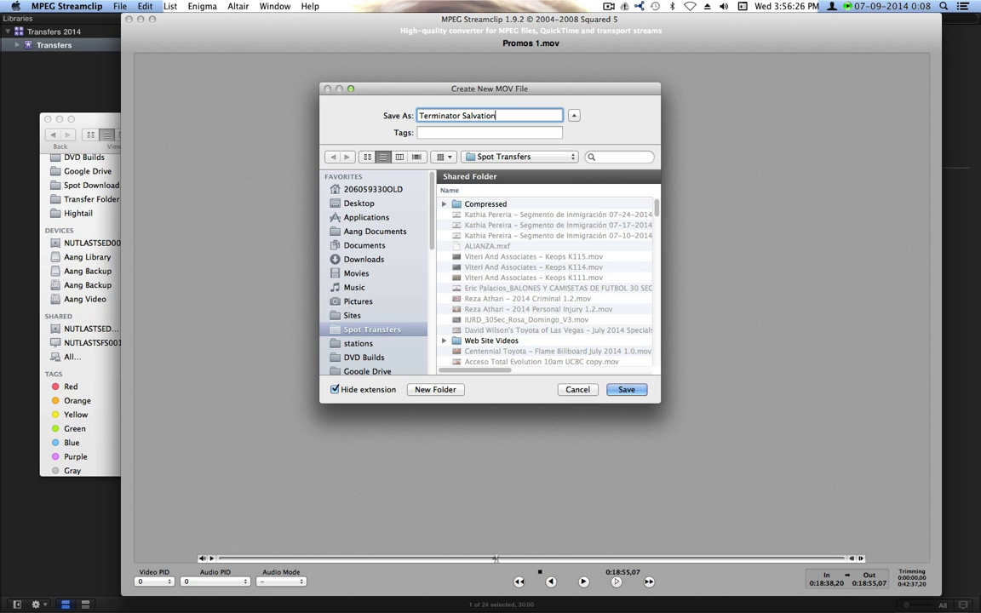
{"action": "left_click", "coordinate": [363, 261]}
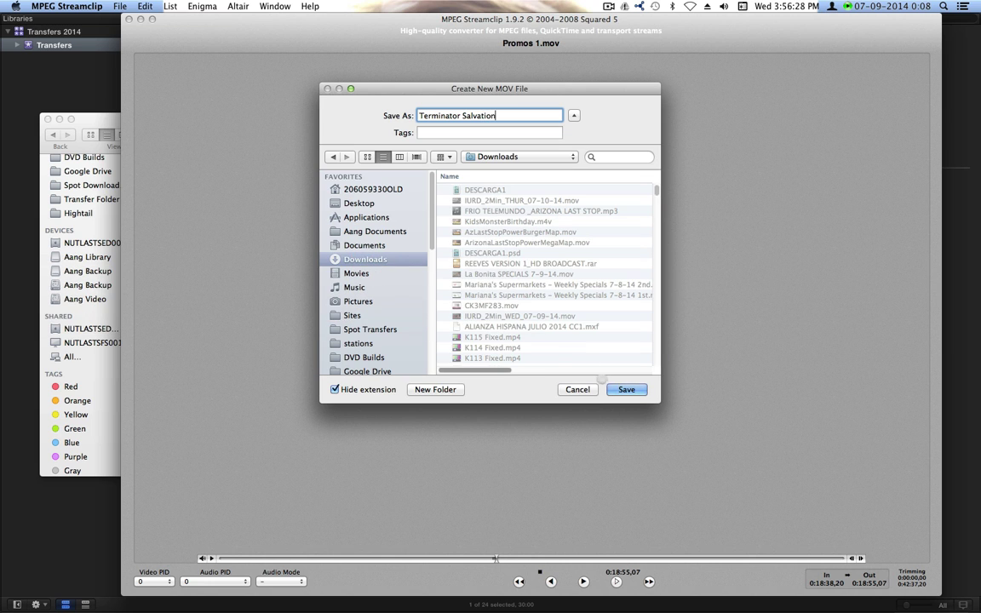
{"action": "left_click", "coordinate": [616, 390]}
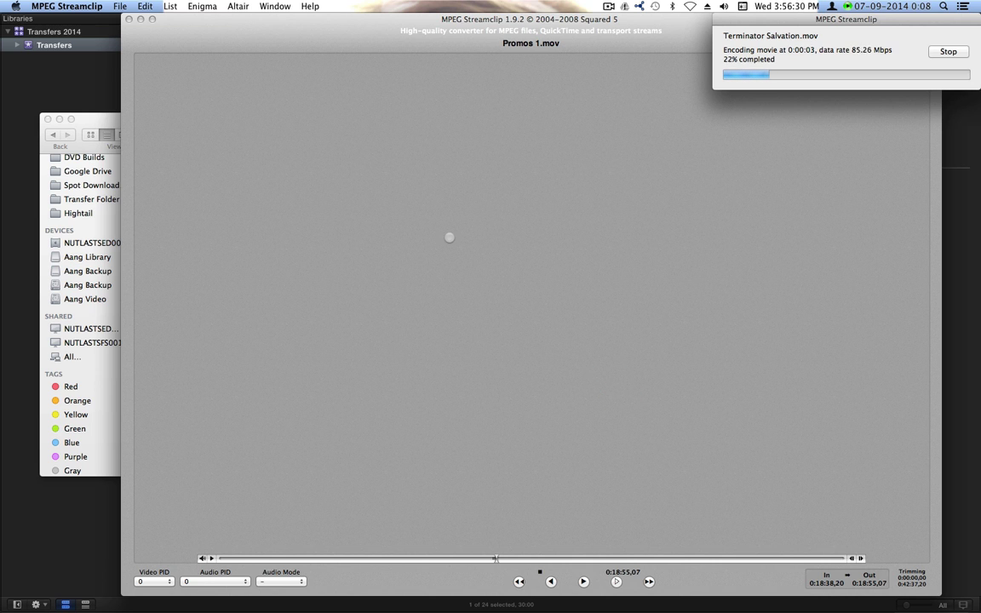
Step: Load Promos 2.mov from the captures folder, scrub to the start of the Karate Kid promo and set the In point at 0:09:14,04
{"action": "left_click", "coordinate": [91, 117]}
{"action": "left_click_drag", "start_coordinate": [197, 174], "coordinate": [769, 278]}
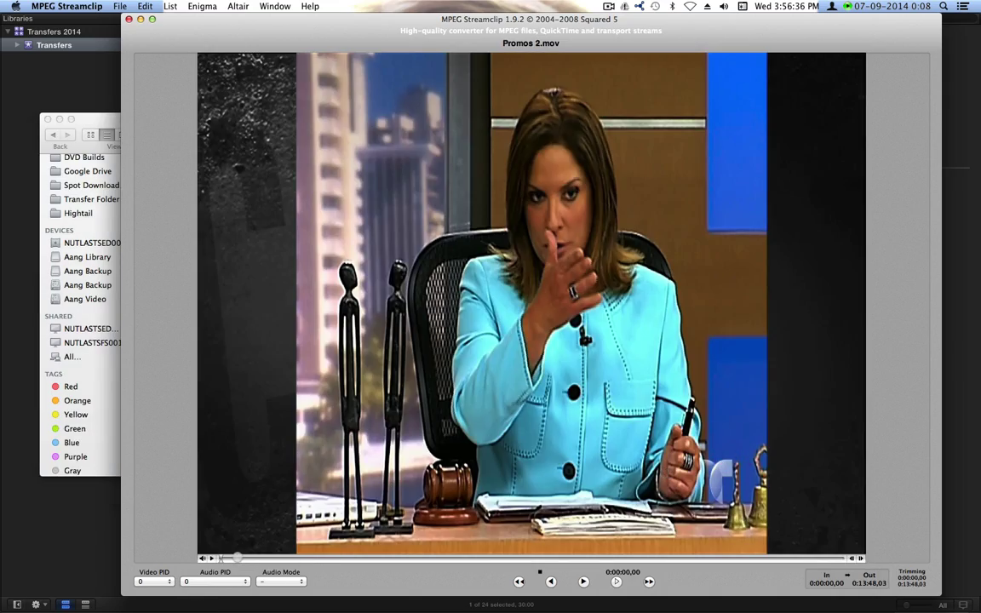
{"action": "left_click_drag", "start_coordinate": [238, 558], "coordinate": [637, 560]}
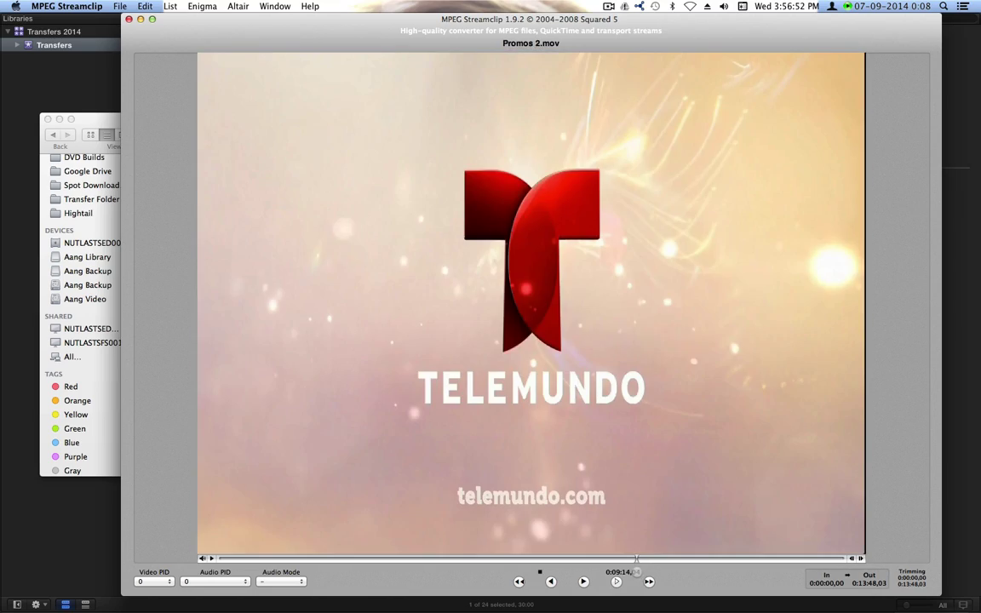
{"action": "key", "text": "i"}
Step: Play through to the end of the Karate Kid promo and set the Out point at 0:09:32,01
{"action": "key", "text": "l"}
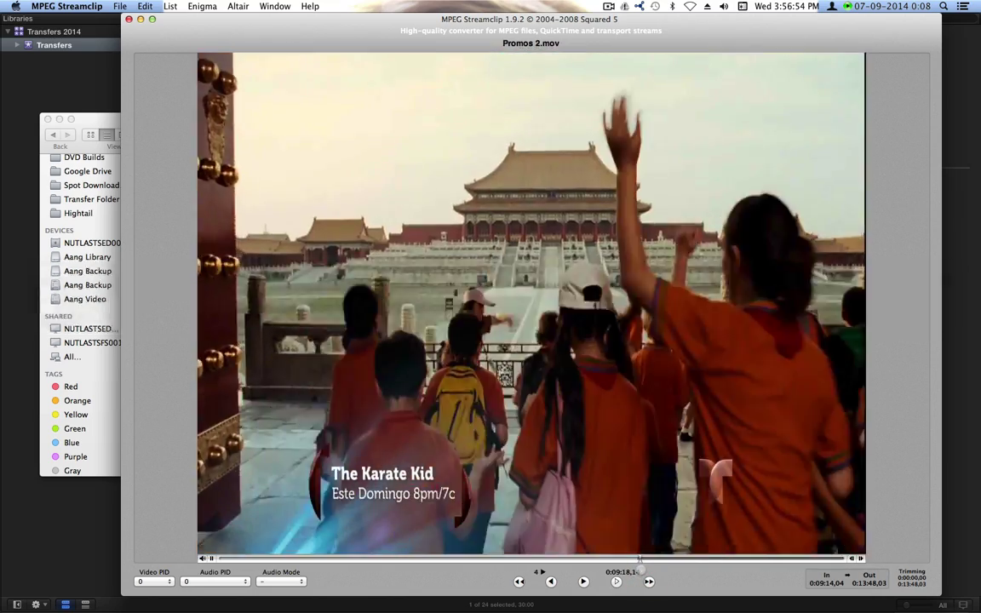
{"action": "key", "text": "k"}
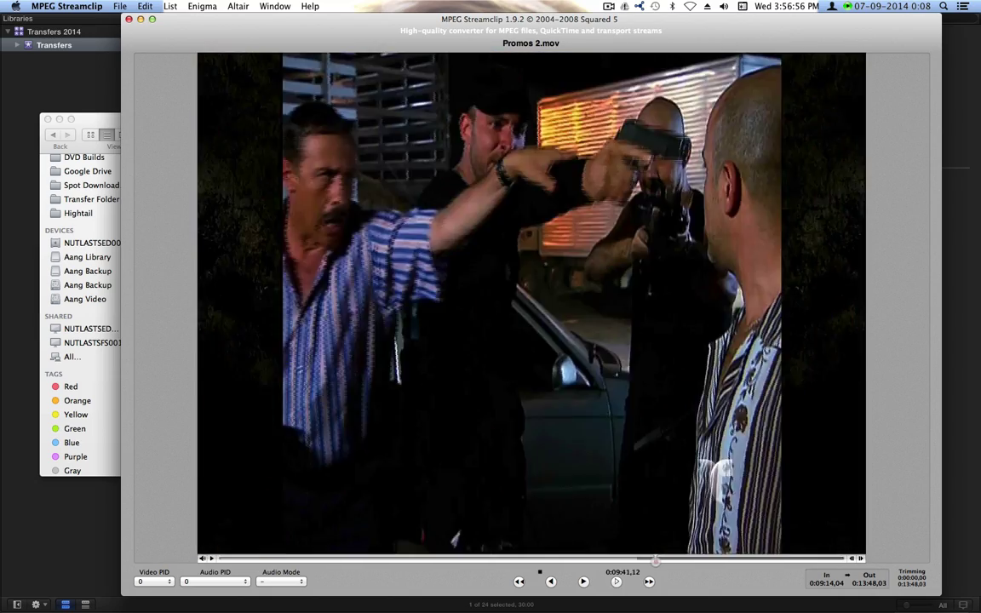
{"action": "left_click_drag", "start_coordinate": [656, 560], "coordinate": [650, 560]}
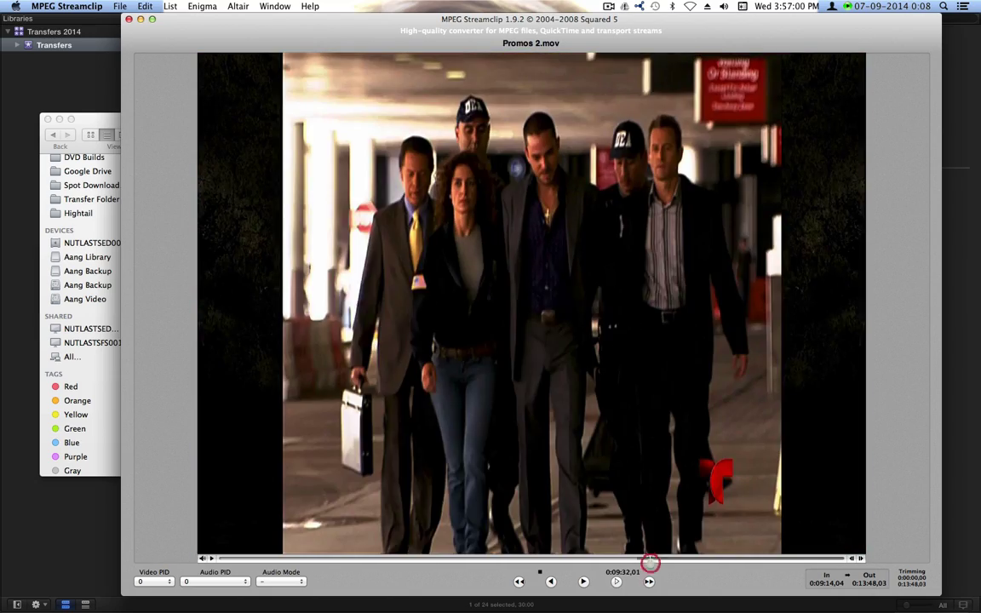
{"action": "key", "text": "o"}
Step: Export the trimmed segment with the existing ProRes settings to the Downloads folder as "Karate Kid"
{"action": "key", "text": "cmd+e"}
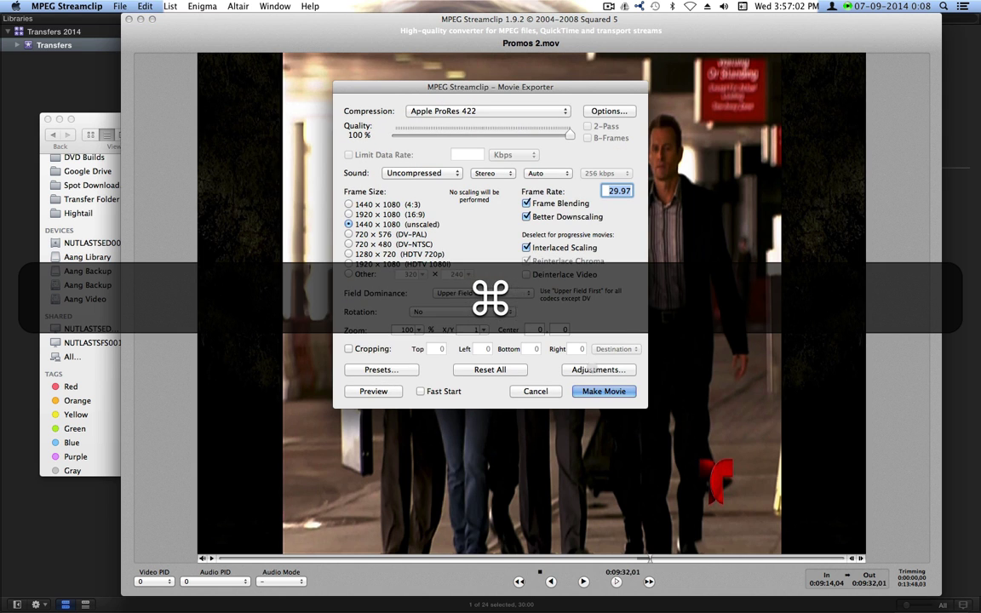
{"action": "left_click", "coordinate": [596, 391]}
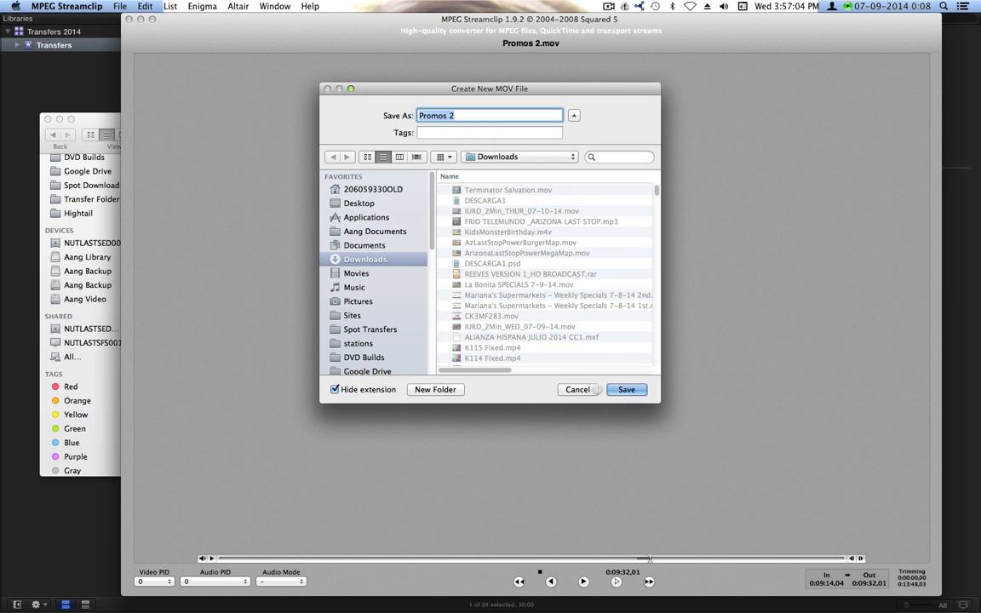
{"action": "type", "text": "Terminator"}
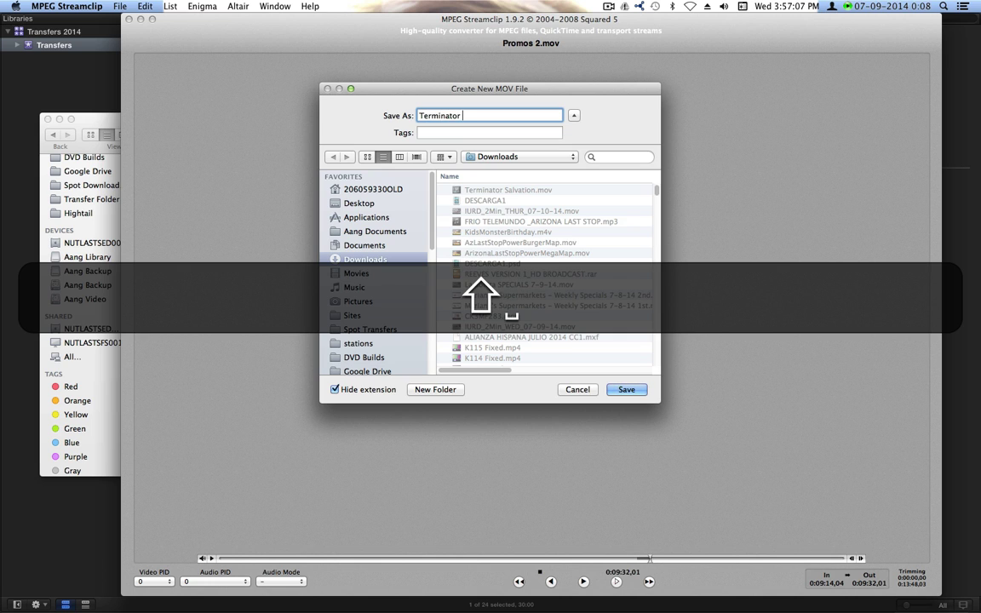
{"action": "key", "text": "shift+super+a"}
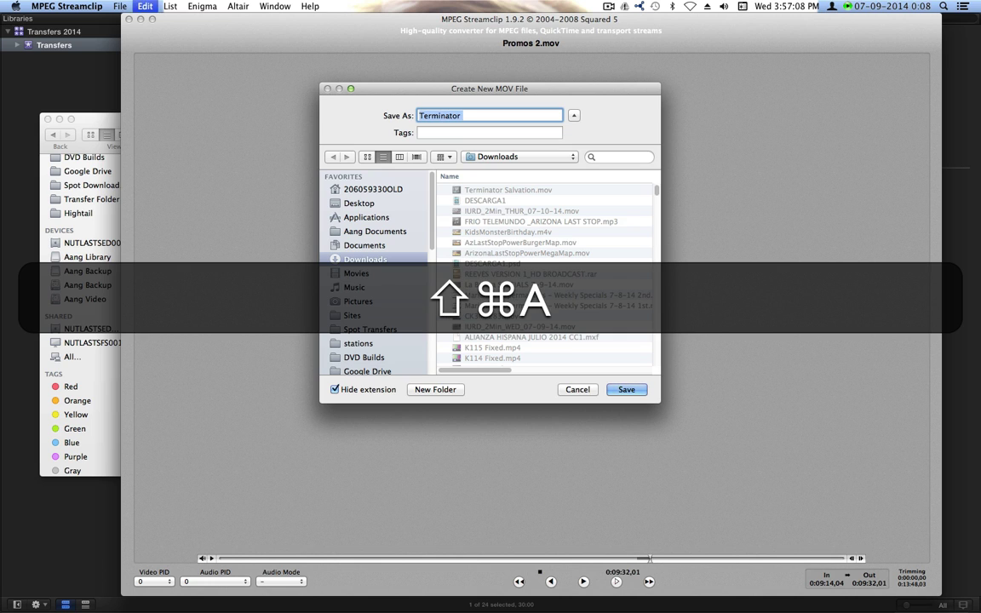
{"action": "type", "text": "Karate Kiud"}
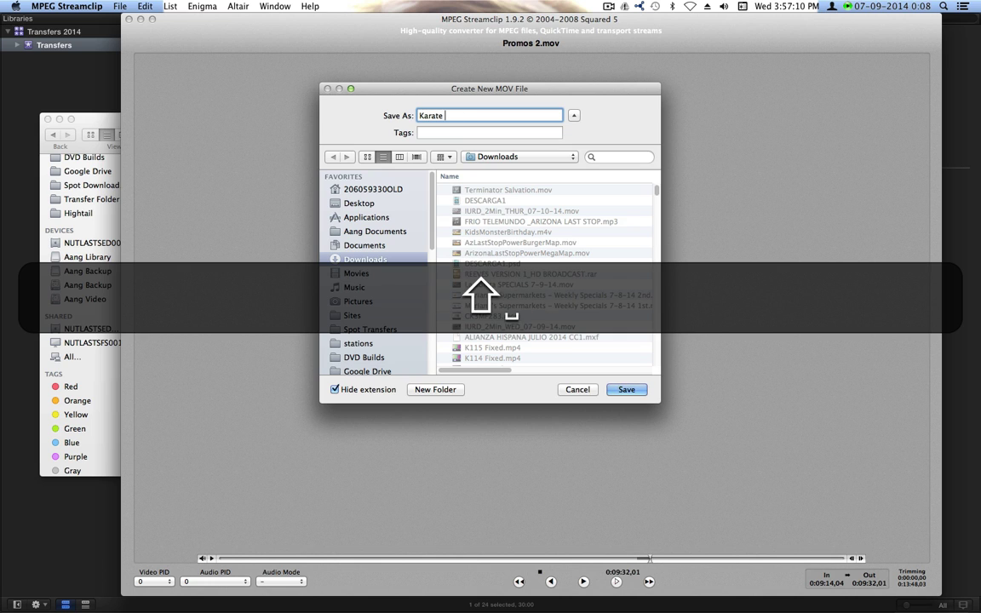
{"action": "key", "text": "BackSpace"}
{"action": "key", "text": "BackSpace"}
{"action": "type", "text": "d"}
{"action": "key", "text": "Return"}
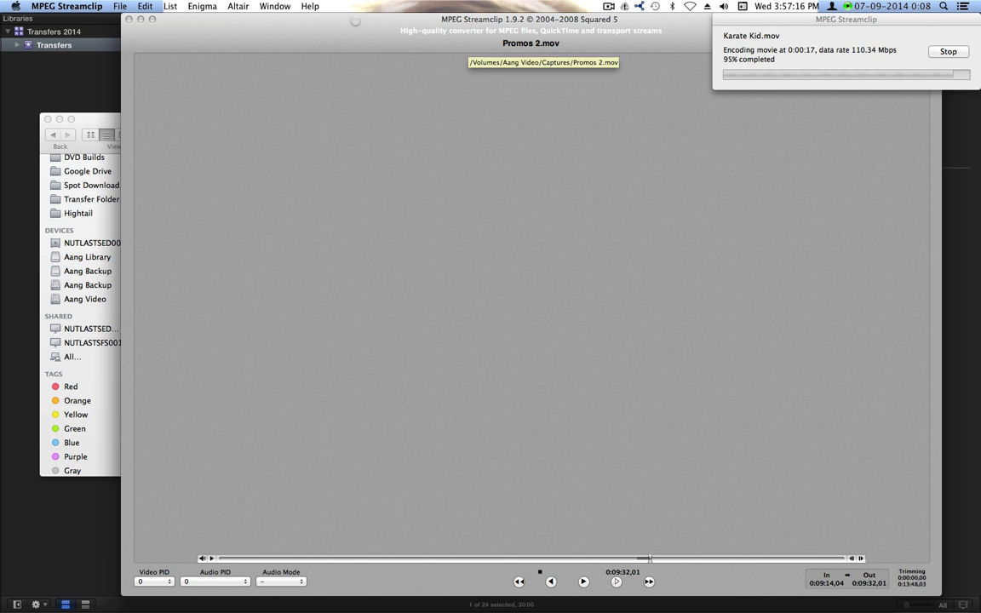
Step: Quit MPEG Streamclip and show the Downloads folder in Finder
{"action": "left_click", "coordinate": [351, 28]}
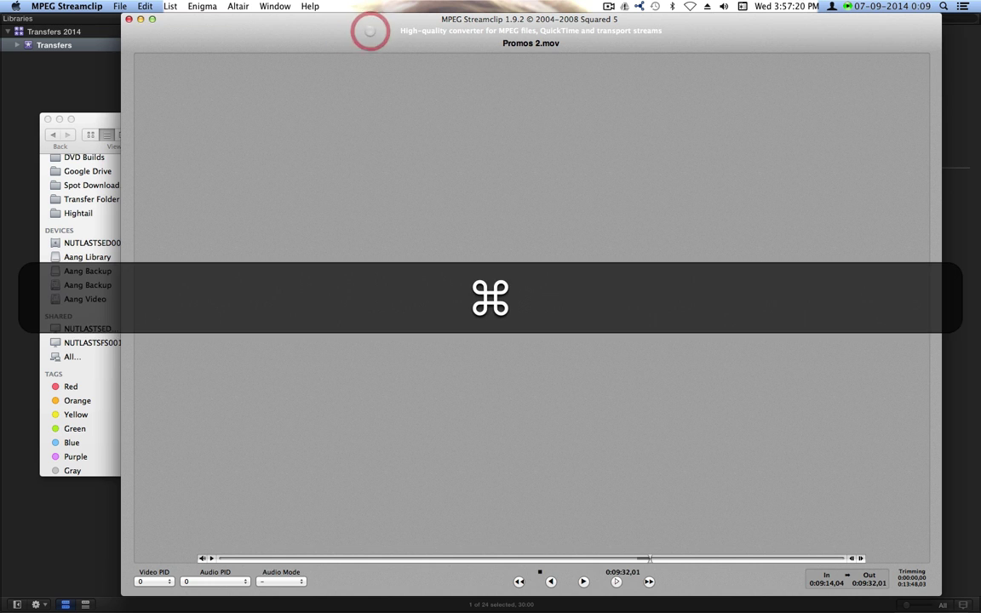
{"action": "key", "text": "super+q"}
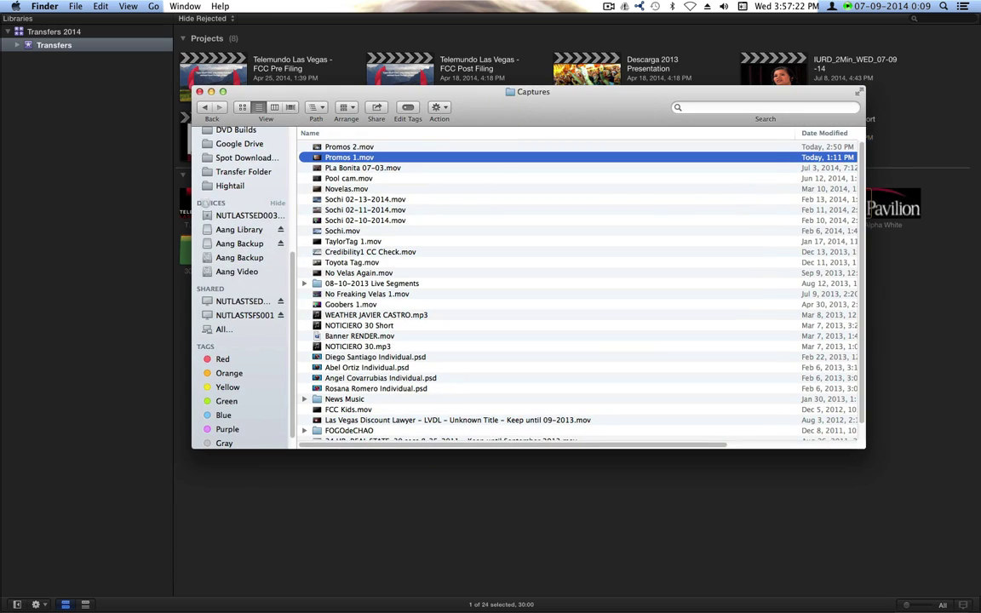
{"action": "left_click", "coordinate": [237, 244]}
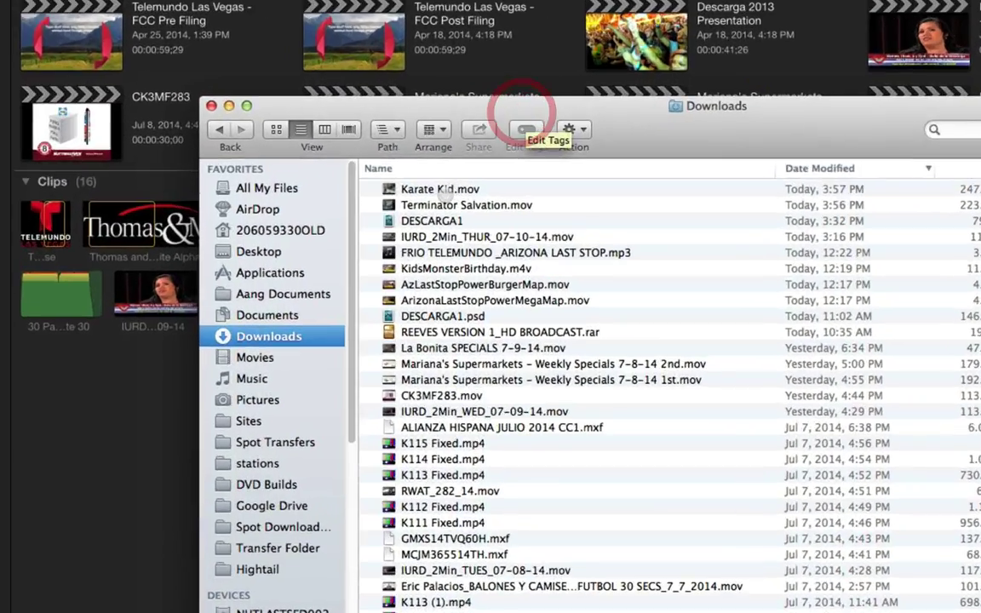
{"action": "left_click", "coordinate": [355, 146]}
{"action": "left_click", "coordinate": [416, 218], "text": "shift"}
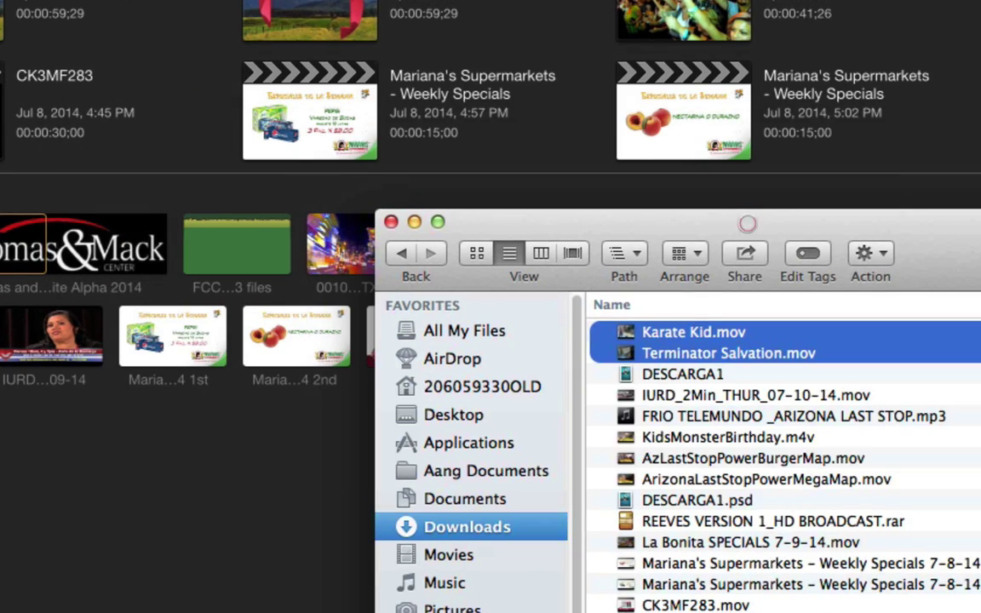
{"action": "left_click", "coordinate": [663, 451]}
{"action": "left_click_drag", "start_coordinate": [708, 334], "coordinate": [137, 84]}
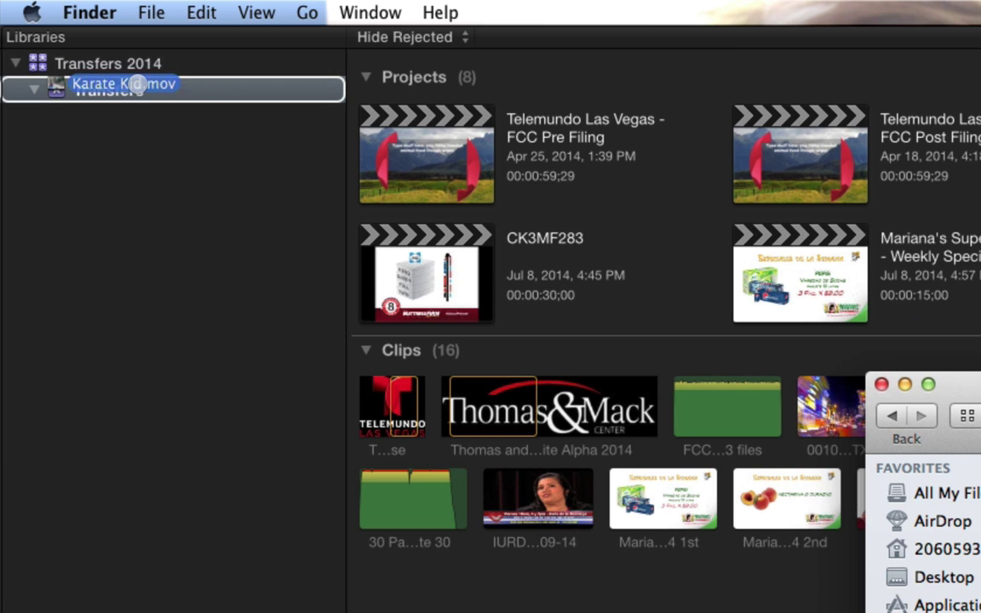
{"action": "left_click_drag", "start_coordinate": [137, 84], "coordinate": [137, 85]}
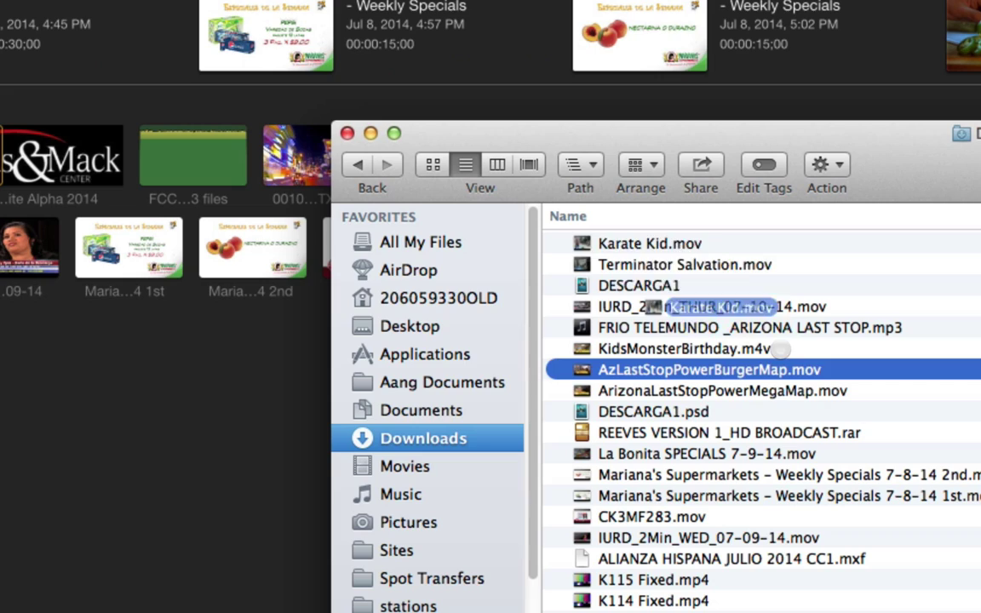
Step: Import Karate Kid.mov and Terminator Salvation.mov from Downloads into the Transfers event in Final Cut Pro
{"action": "left_click", "coordinate": [657, 243]}
{"action": "left_click", "coordinate": [646, 265], "text": "shift"}
{"action": "mouse_move", "coordinate": [645, 265]}
{"action": "left_mouse_down"}
{"action": "mouse_move", "coordinate": [100, 451]}
{"action": "mouse_move", "coordinate": [330, 350]}
{"action": "left_mouse_up"}
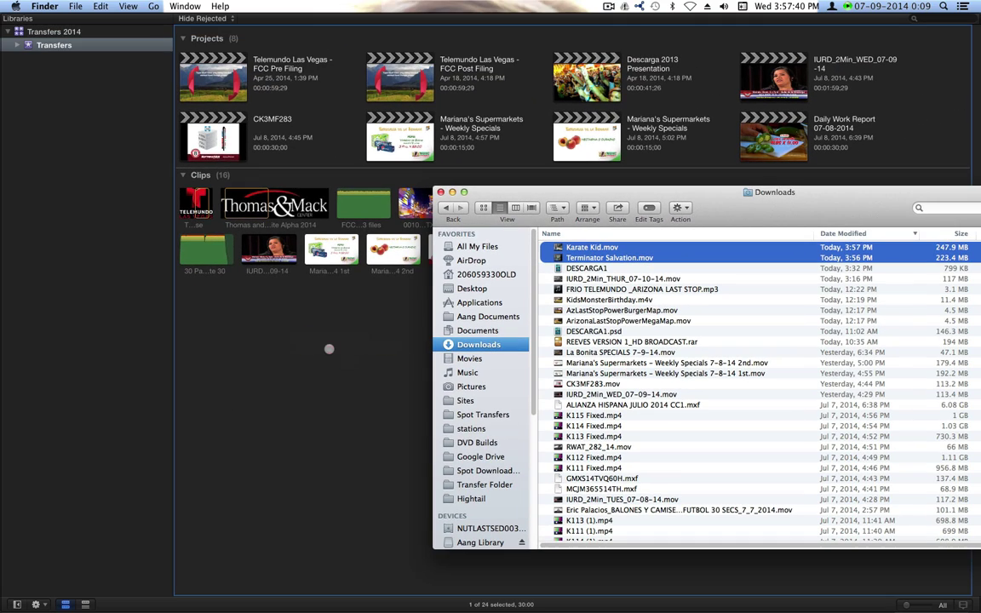
{"action": "left_click", "coordinate": [666, 174]}
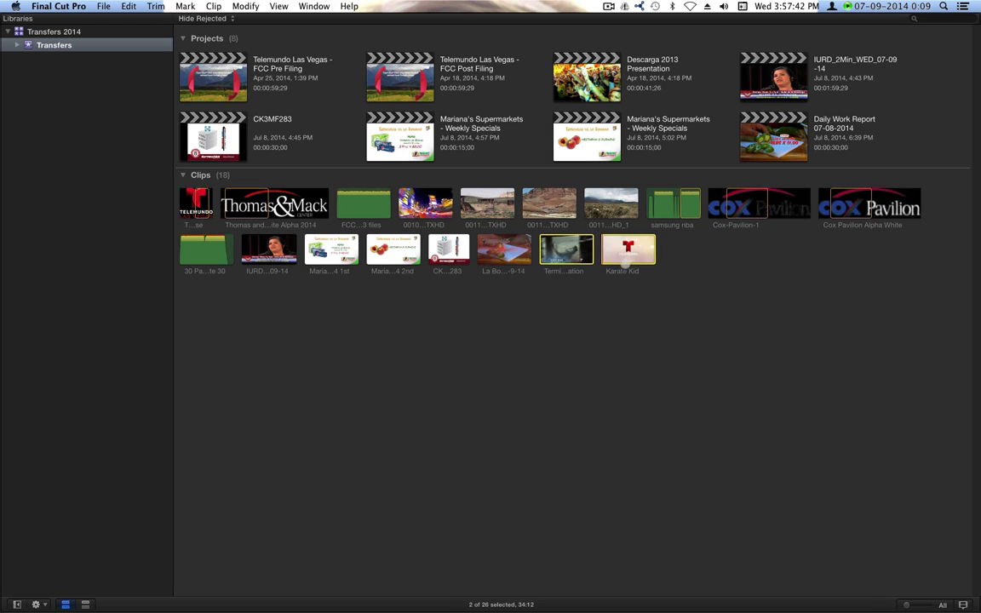
Step: Create a project named "Cox Communications - Movie Promo Terminator Salvation 1.0" in the Transfers event
{"action": "left_click", "coordinate": [591, 302]}
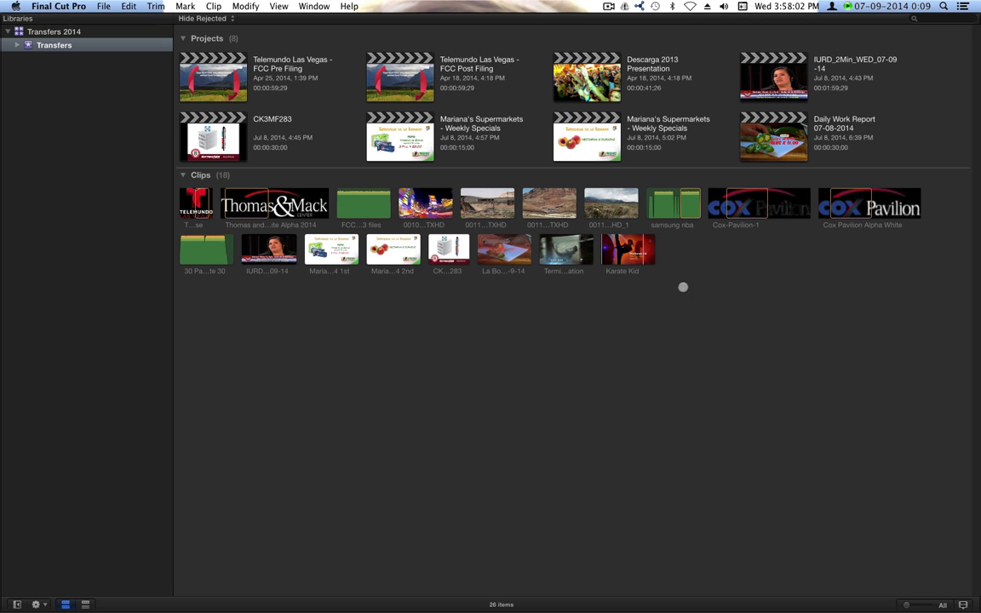
{"action": "left_click", "coordinate": [559, 271]}
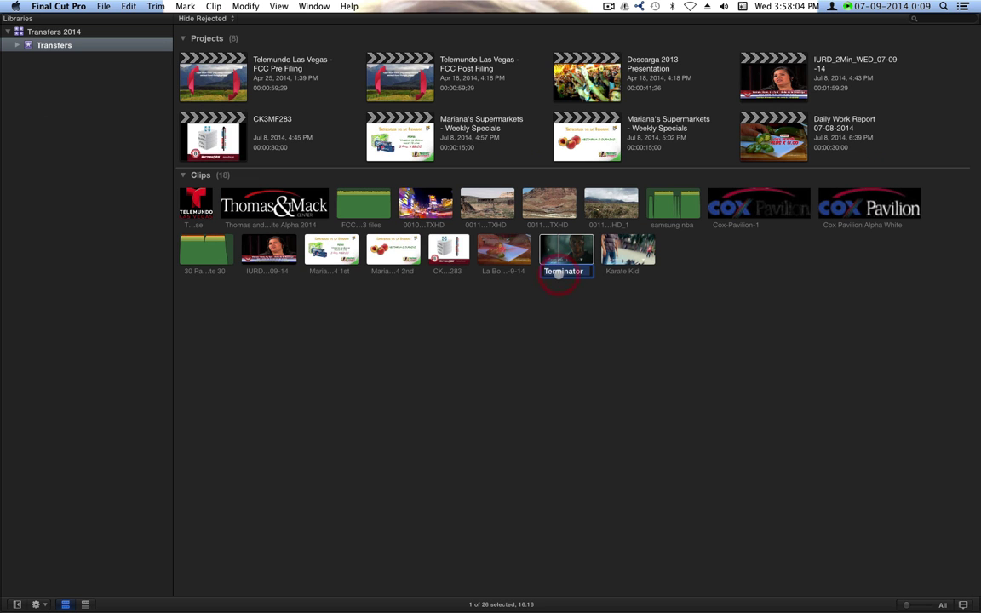
{"action": "key", "text": "super+n"}
{"action": "type", "text": "C"}
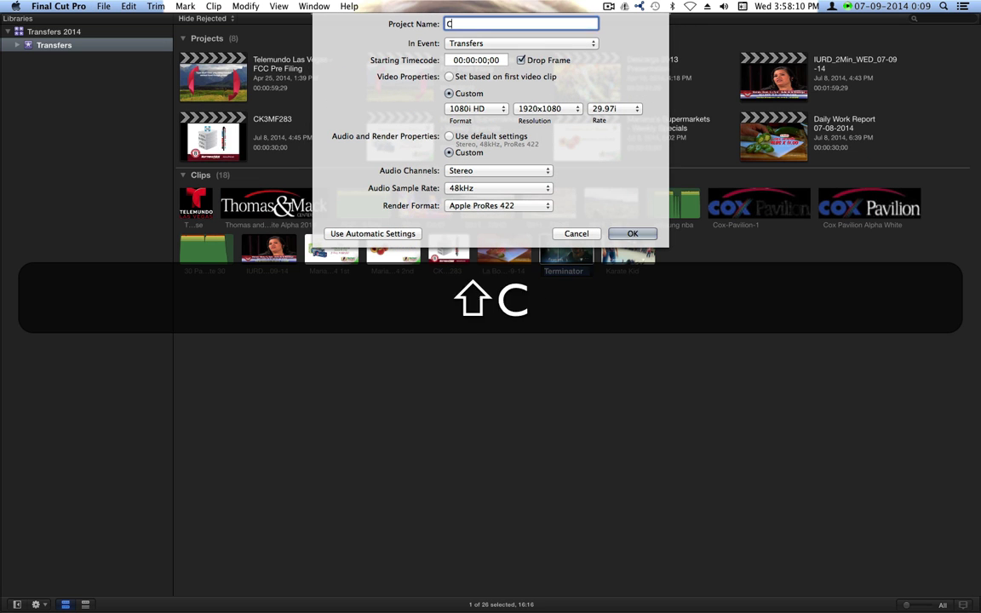
{"action": "type", "text": "ox Communications - Movie Promo Terminator Salvation 0"}
{"action": "key", "text": "Return"}
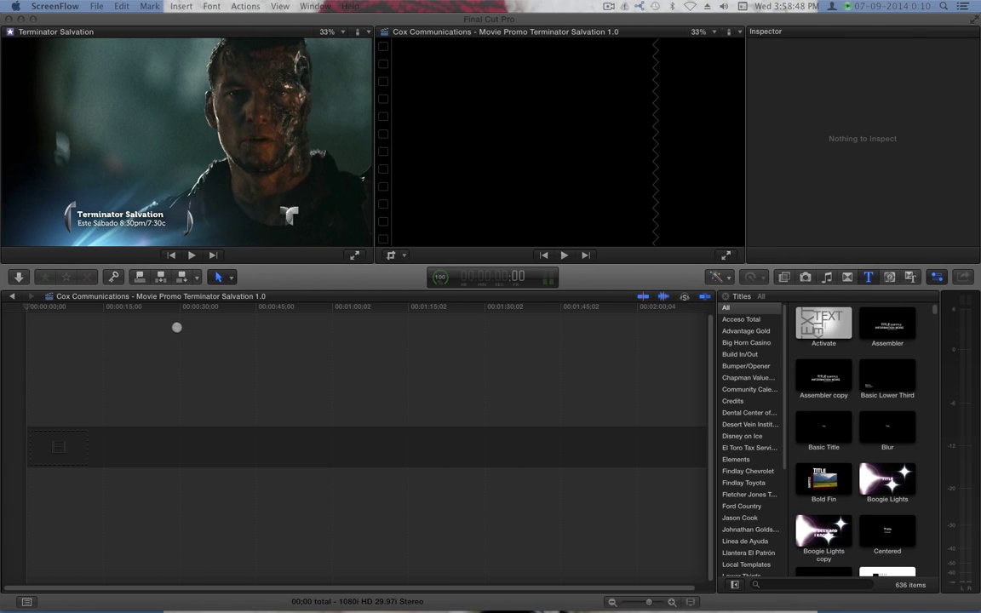
Step: Append the Terminator Salvation clip at the start of the project's empty timeline
{"action": "key", "text": "Home"}
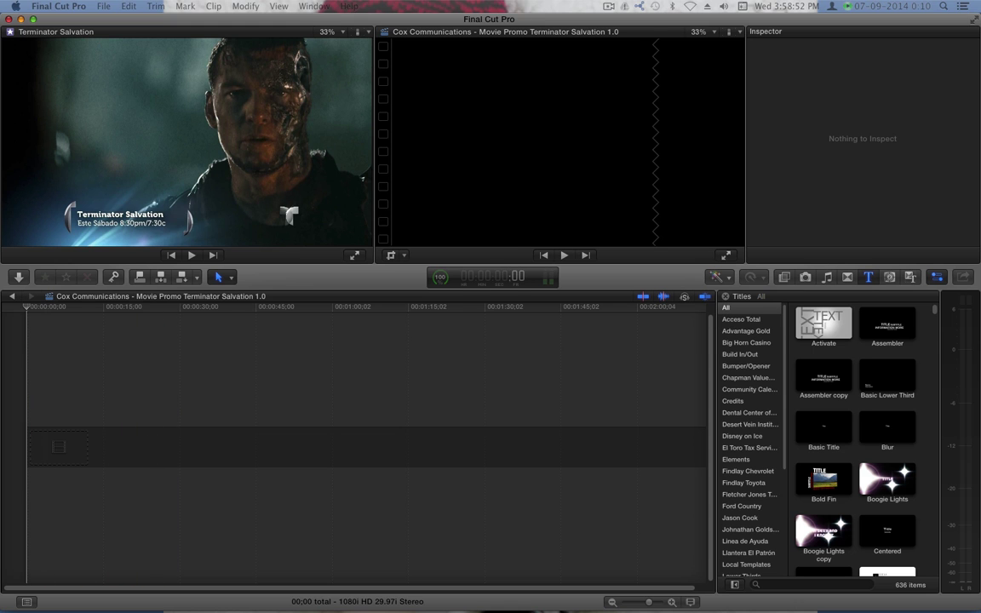
{"action": "key", "text": "e"}
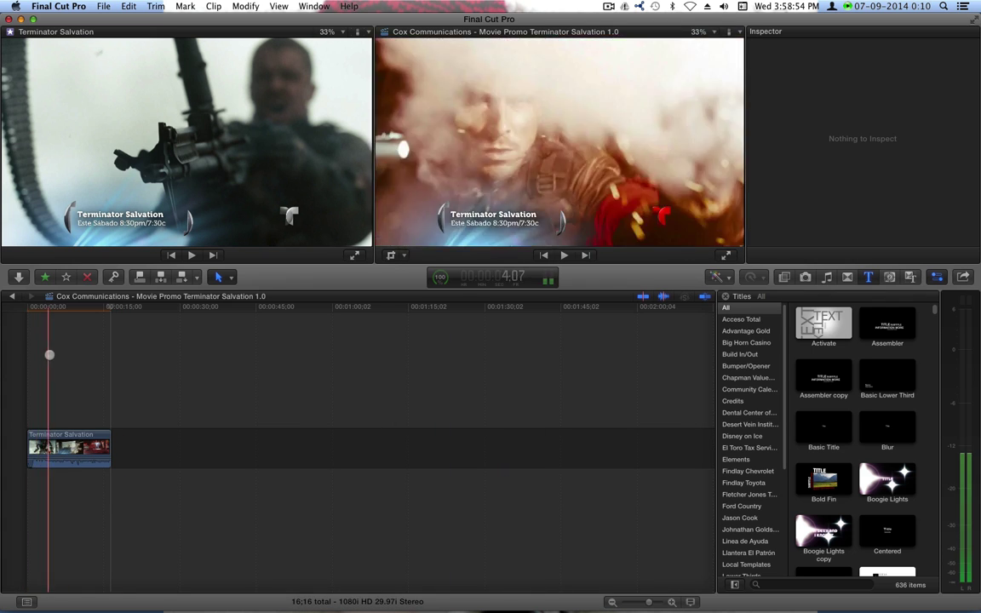
{"action": "key", "text": "shift+z"}
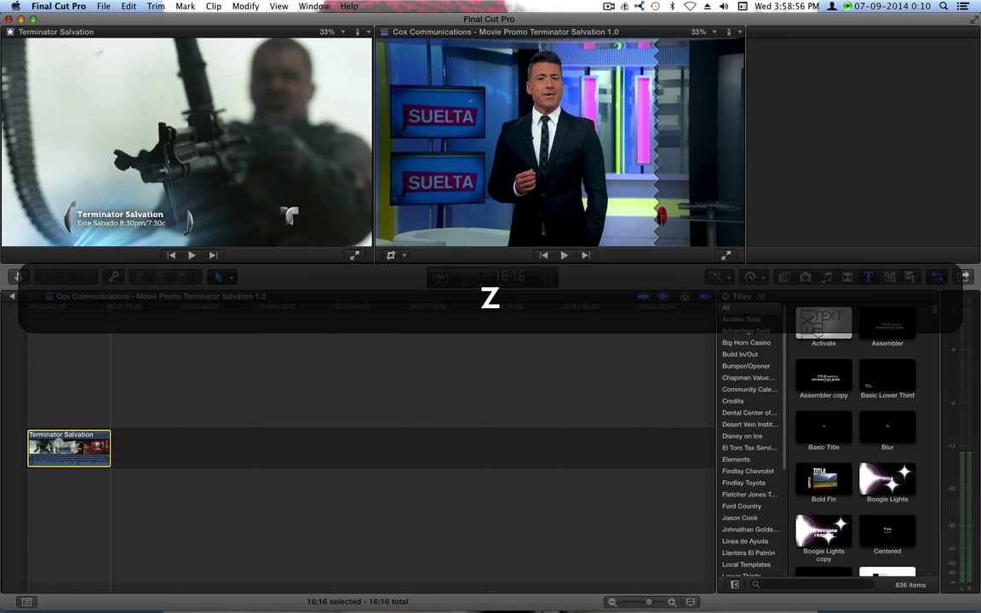
Step: Split the Terminator Salvation clip at 00:00:01:01, just after the black opening frames
{"action": "left_click_drag", "start_coordinate": [51, 405], "coordinate": [26, 426]}
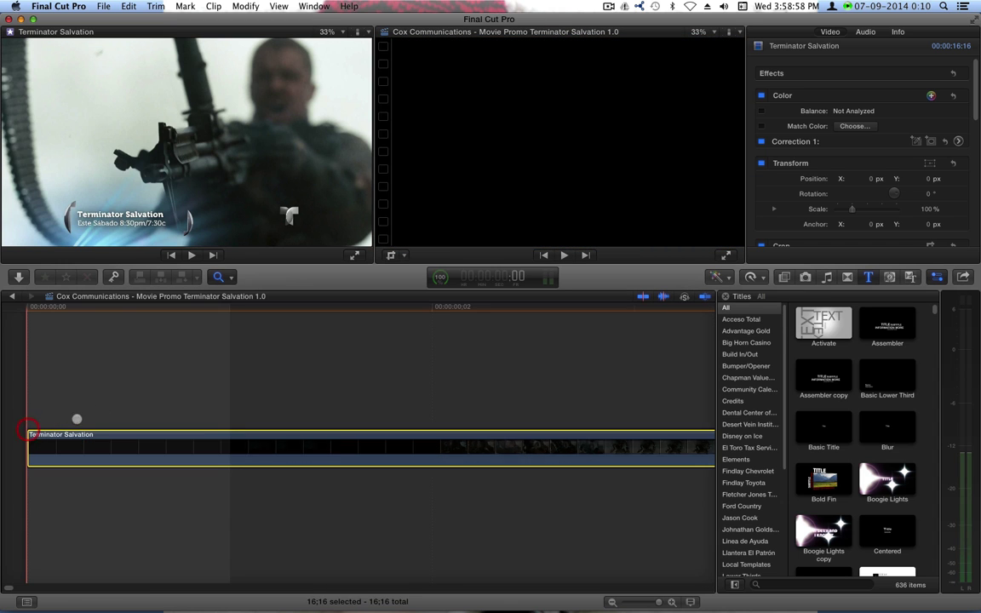
{"action": "key", "text": "a"}
{"action": "key", "text": "z"}
{"action": "left_click", "coordinate": [259, 378], "text": "alt"}
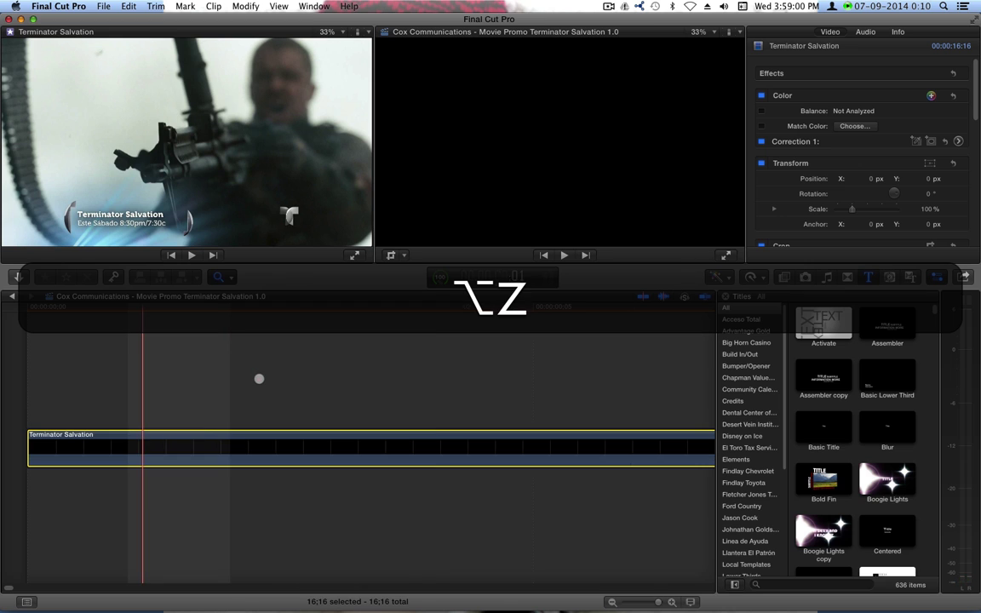
{"action": "left_click", "coordinate": [247, 389], "text": "alt"}
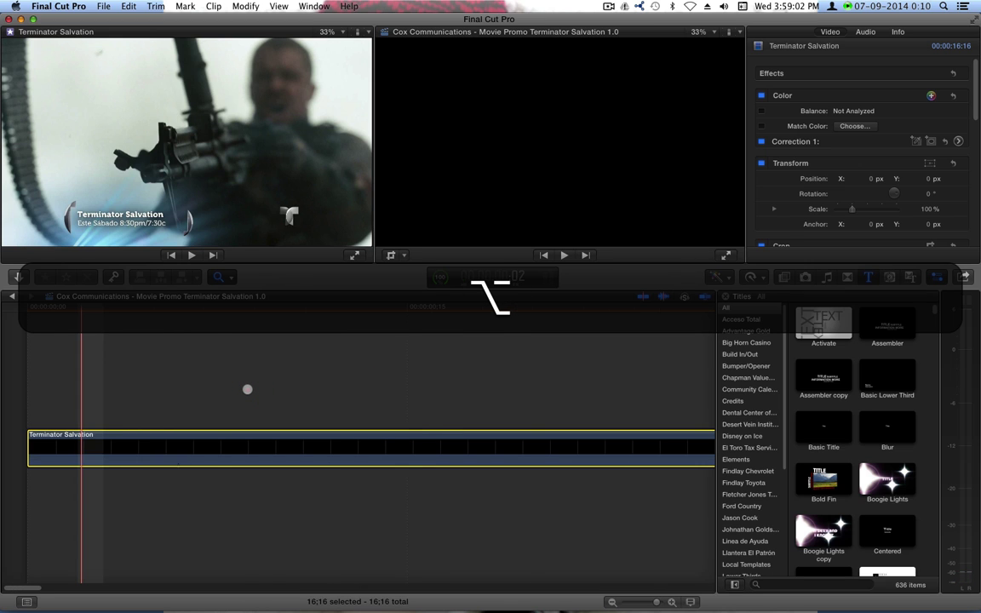
{"action": "left_click", "coordinate": [247, 389], "text": "alt"}
{"action": "key", "text": "alt+a"}
{"action": "key", "text": "a"}
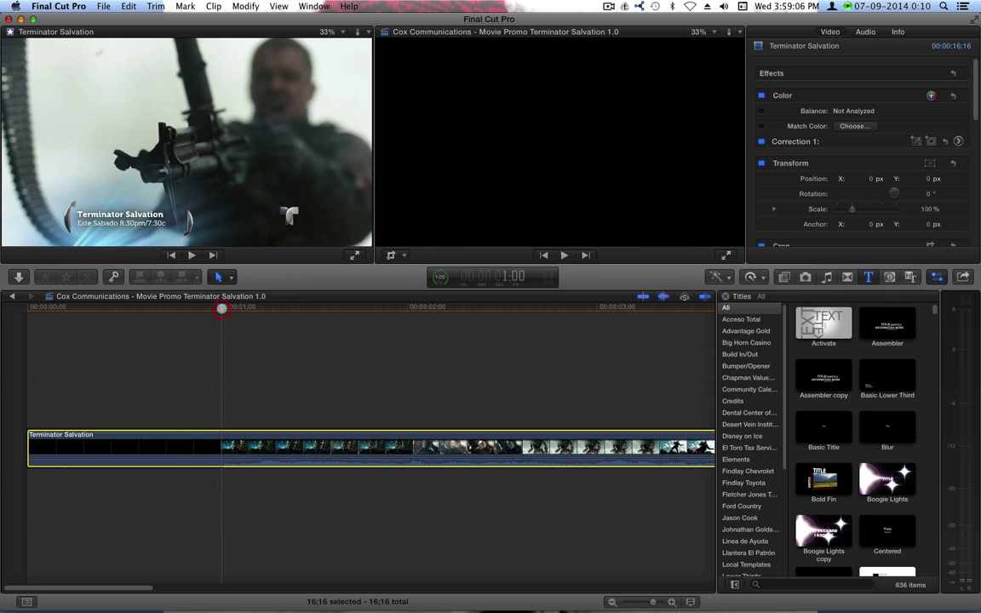
{"action": "key", "text": "Right"}
{"action": "key", "text": "Left"}
{"action": "key", "text": "Right"}
{"action": "key", "text": "super+b"}
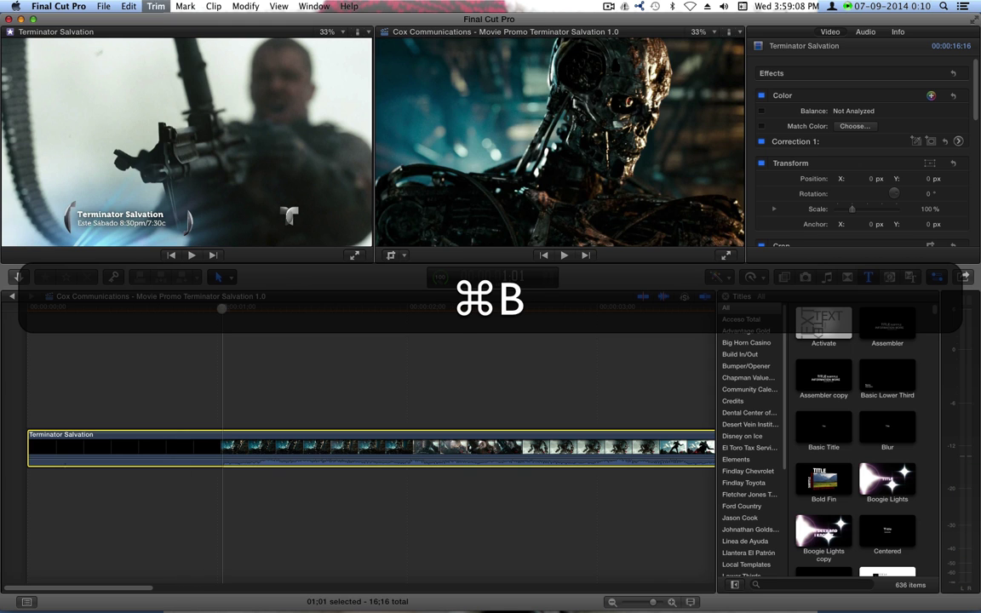
Step: Delete the black segment at the start of the timeline so the remaining footage closes the gap
{"action": "left_click", "coordinate": [103, 530]}
{"action": "key", "text": "super+BackSpace"}
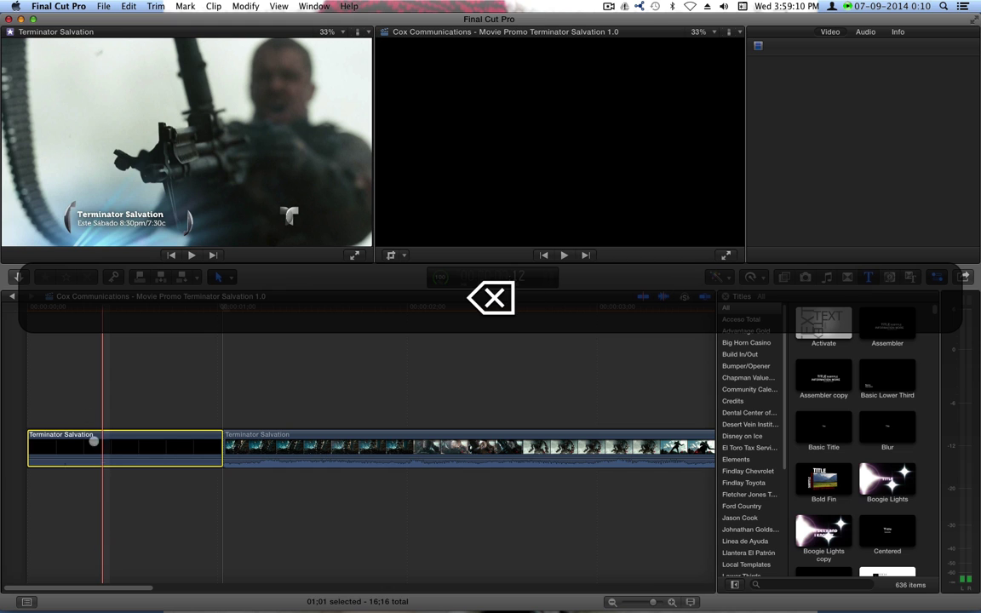
{"action": "left_click", "coordinate": [237, 418]}
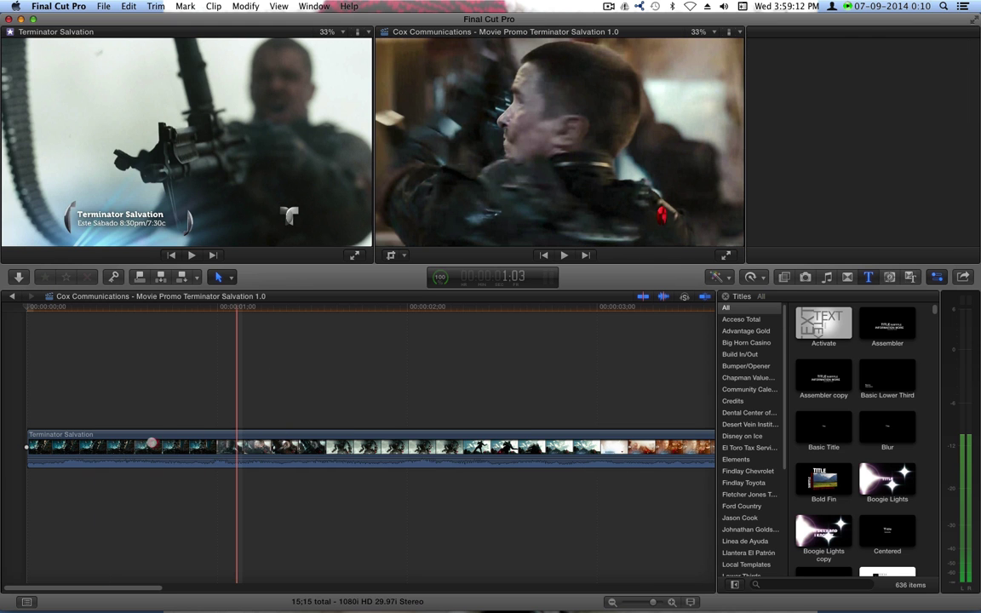
Step: Nudge the Terminator Salvation clip two frames later with the Position tool, and delete the gap left at the start
{"action": "left_click", "coordinate": [151, 444]}
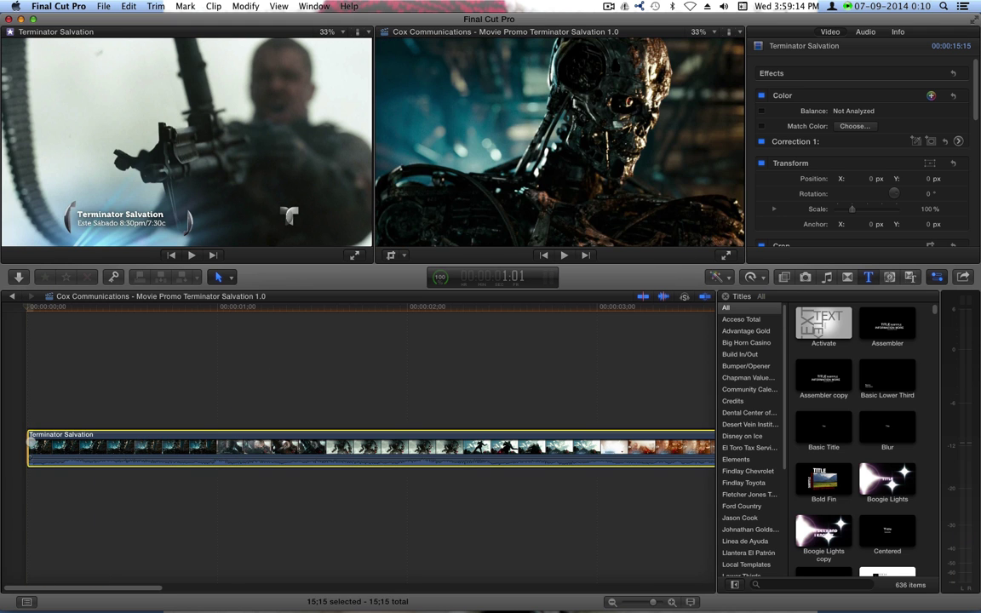
{"action": "key", "text": "space"}
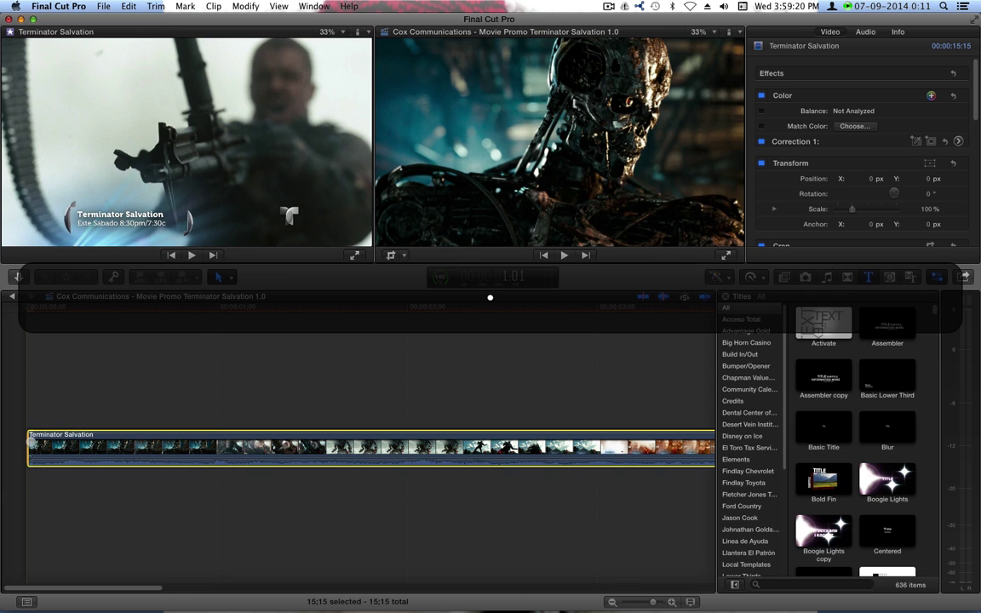
{"action": "left_click", "coordinate": [68, 445]}
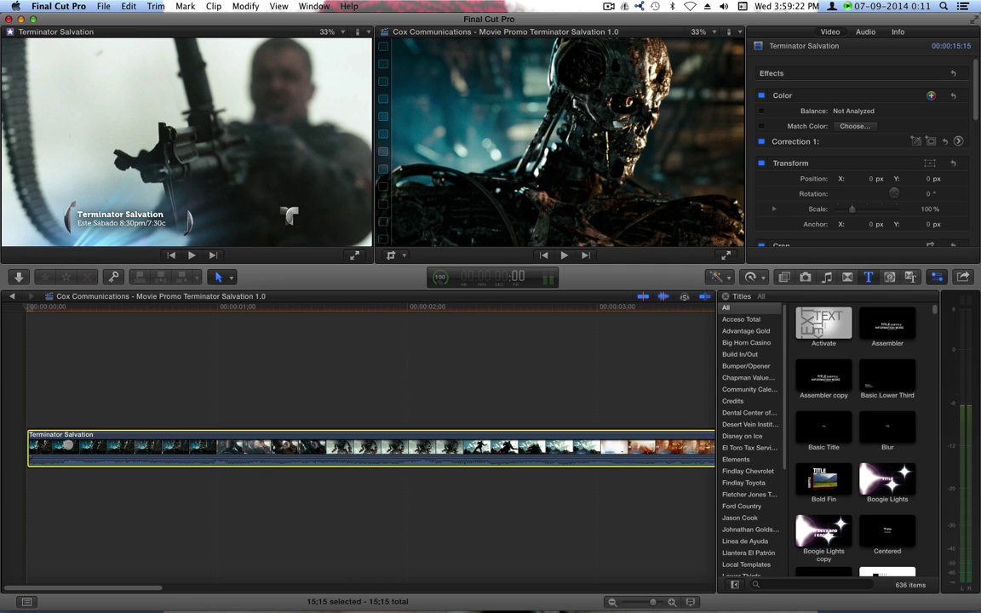
{"action": "key", "text": "space"}
{"action": "key", "text": "p"}
{"action": "key", "text": "period"}
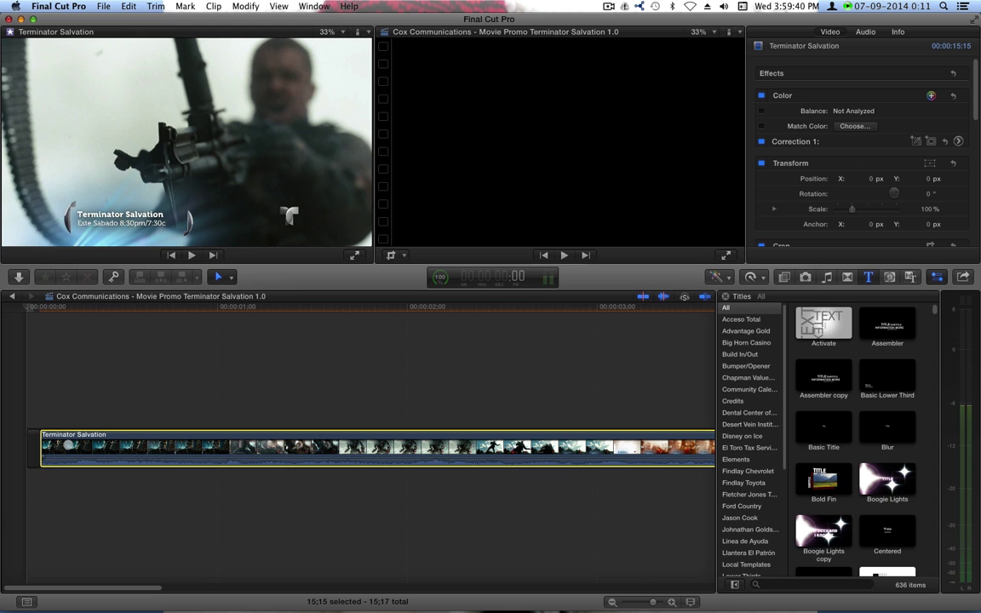
{"action": "left_click", "coordinate": [36, 449]}
{"action": "key", "text": "BackSpace"}
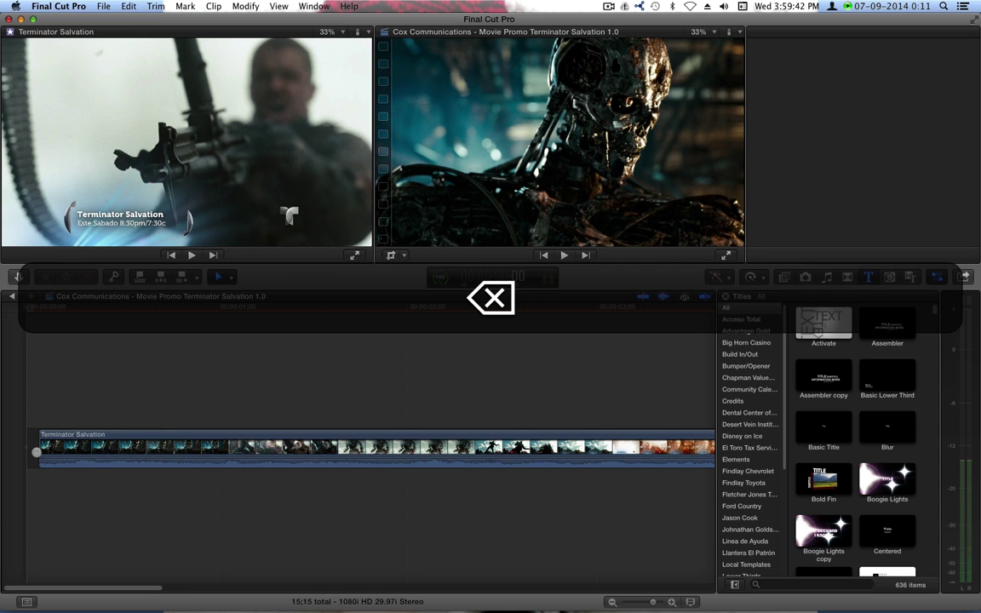
Step: Split the Terminator Salvation clip at 14:28, before the host footage fades in, and delete the tail after the cut
{"action": "key", "text": "super+4"}
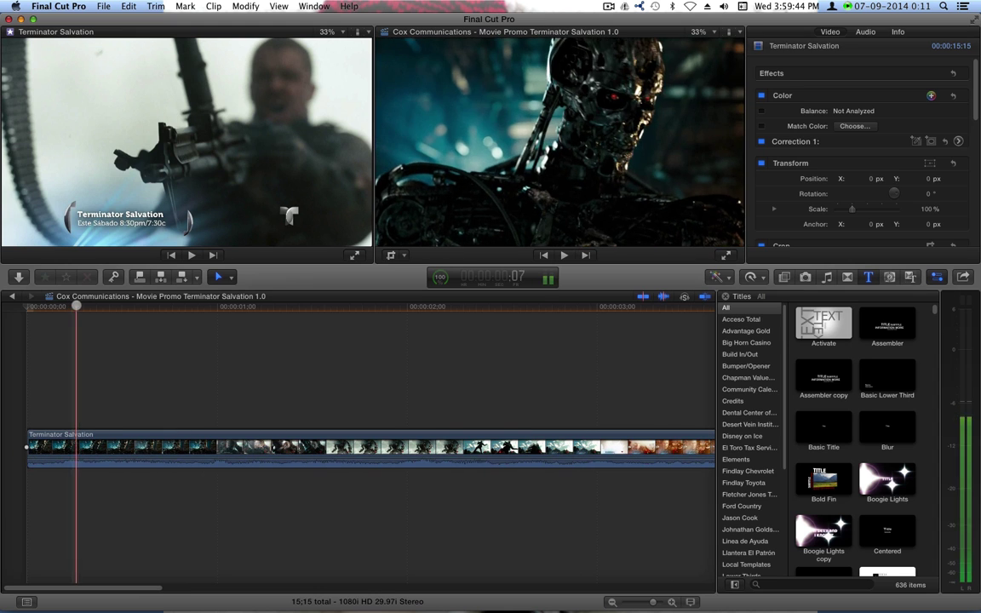
{"action": "key", "text": "a"}
{"action": "key", "text": "End"}
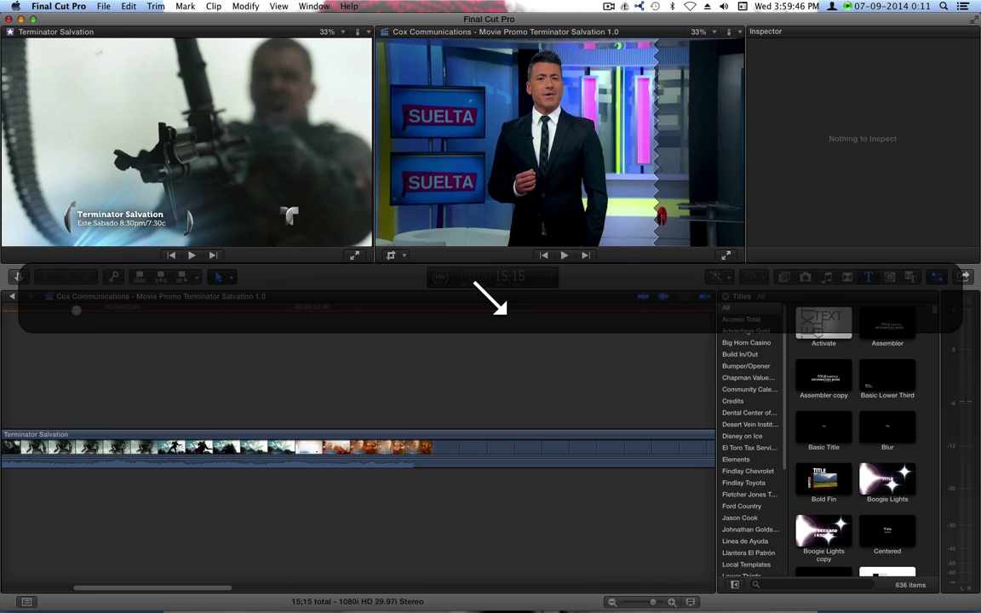
{"action": "left_click_drag", "start_coordinate": [355, 320], "coordinate": [439, 307]}
{"action": "key", "text": "Left"}
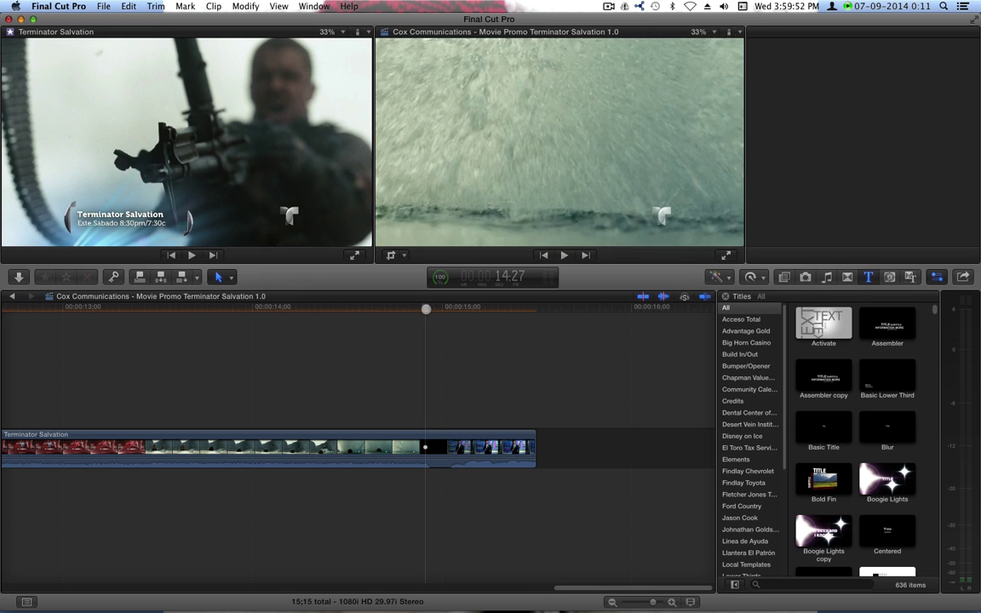
{"action": "key", "text": "ctrl+b"}
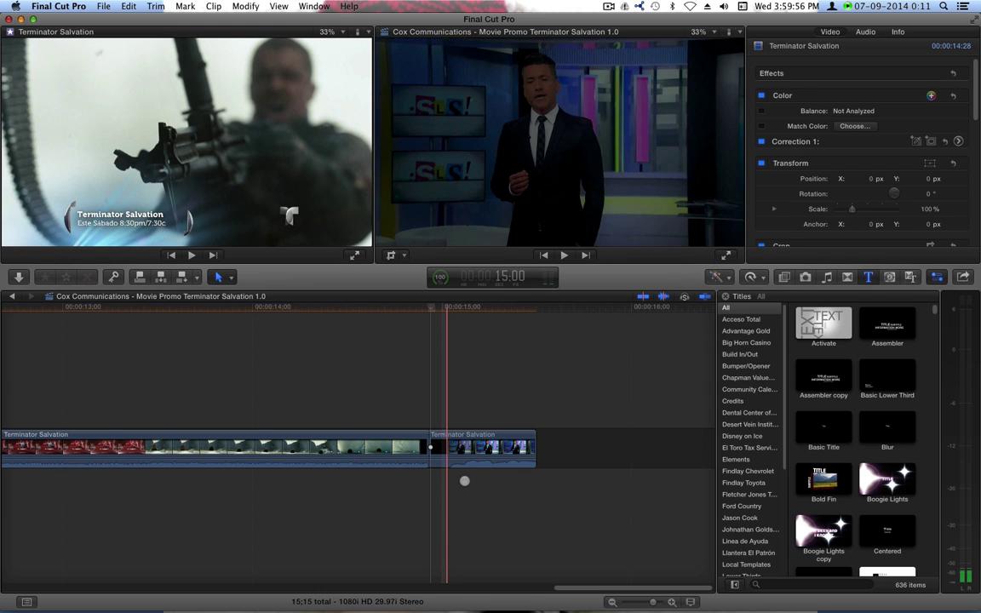
{"action": "left_click", "coordinate": [469, 449]}
{"action": "key", "text": "BackSpace"}
Step: Shift the Terminator Salvation clip two frames later with the Position tool, leaving a short black gap at the start
{"action": "key", "text": "Home"}
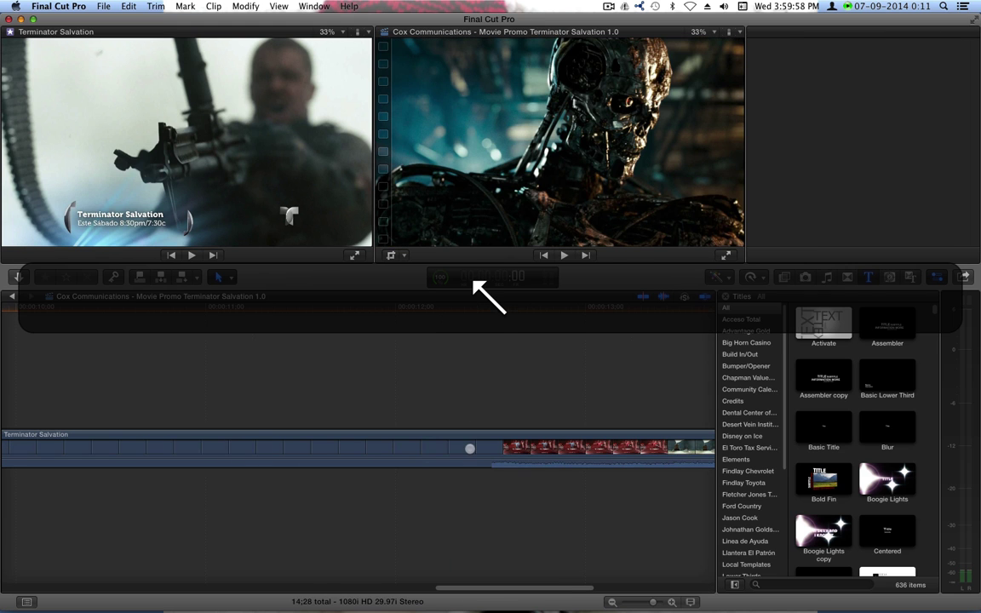
{"action": "left_click", "coordinate": [401, 449]}
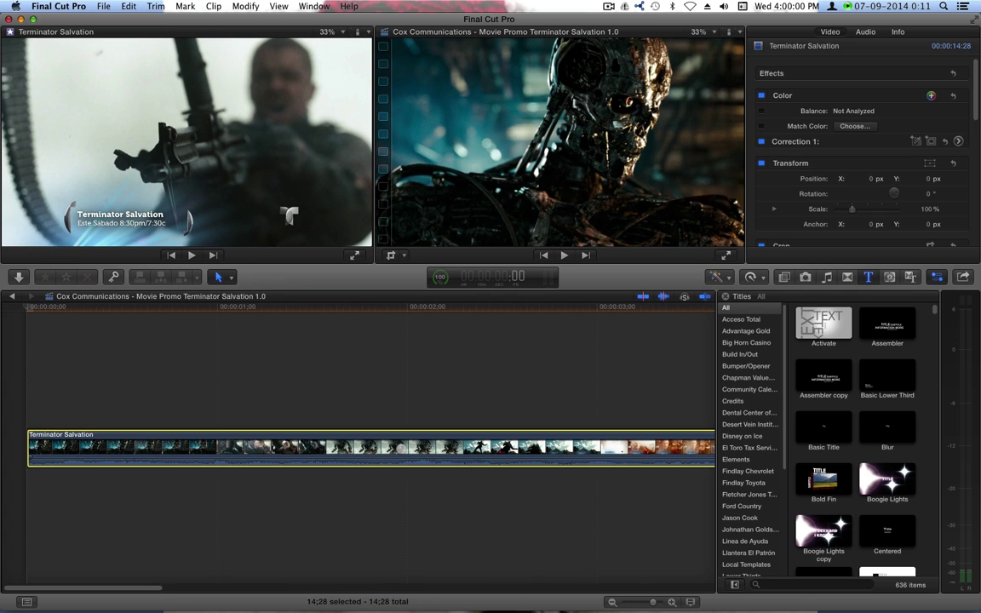
{"action": "key", "text": "space"}
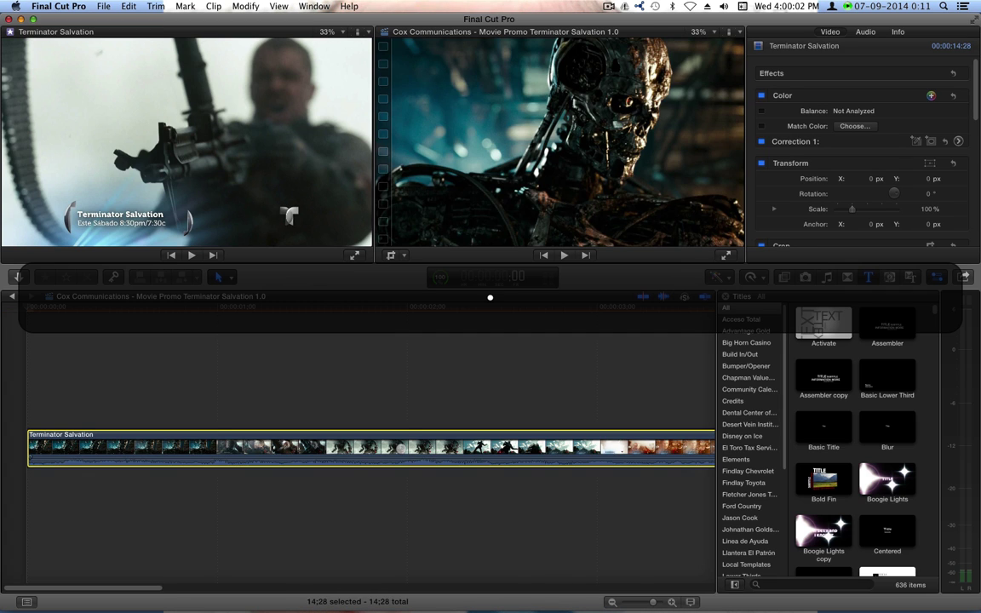
{"action": "key", "text": "p"}
{"action": "key", "text": "period"}
{"action": "key", "text": "period"}
Step: Check where the promo ends in the timeline and show its entire length
{"action": "key", "text": "End"}
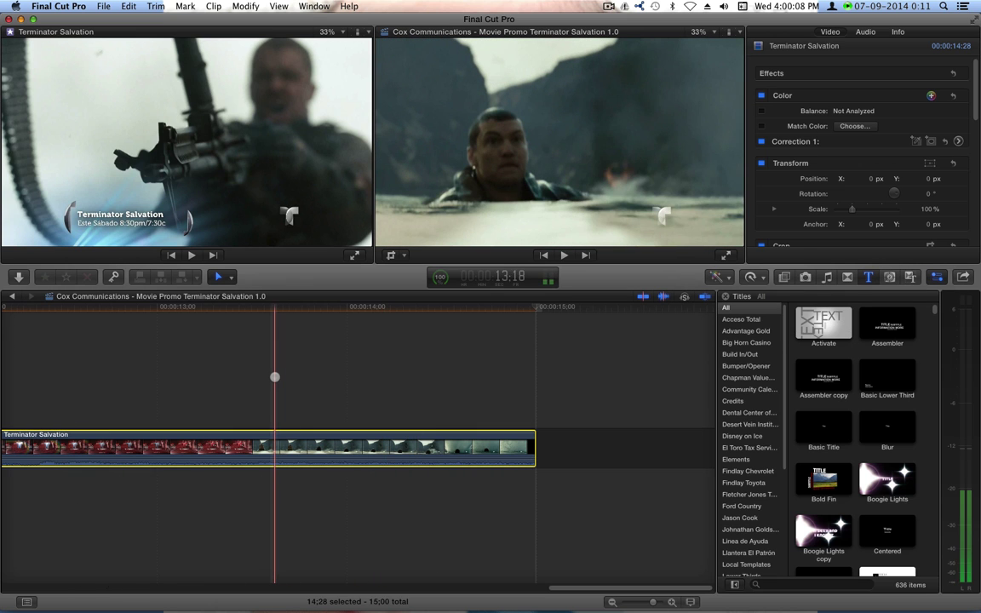
{"action": "key", "text": "alt+z"}
{"action": "left_click", "coordinate": [272, 376], "text": "alt"}
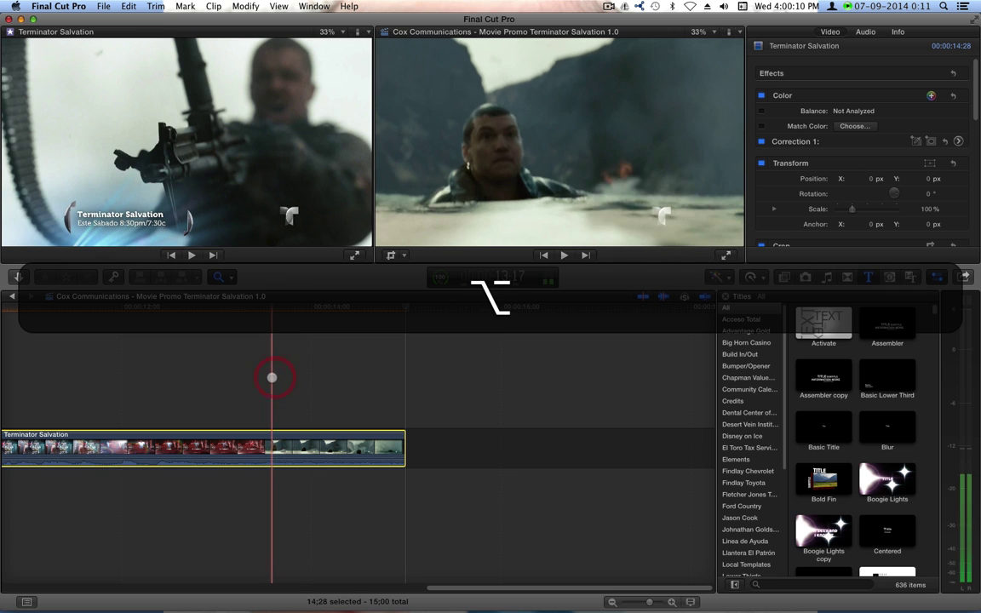
{"action": "left_click", "coordinate": [242, 374], "text": "alt"}
{"action": "key", "text": "alt+a"}
{"action": "key", "text": "a"}
{"action": "left_click_drag", "start_coordinate": [447, 586], "coordinate": [186, 591]}
{"action": "key", "text": "z"}
{"action": "left_click", "coordinate": [334, 363], "text": "alt"}
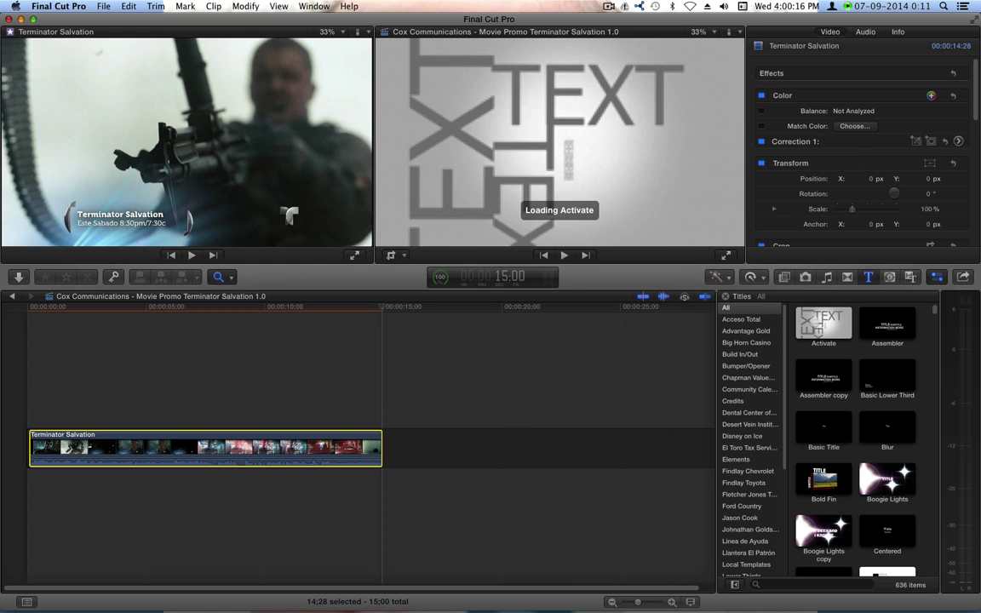
Step: Browse the available title templates and preview Activate and Bold Fin
{"action": "left_click", "coordinate": [813, 321]}
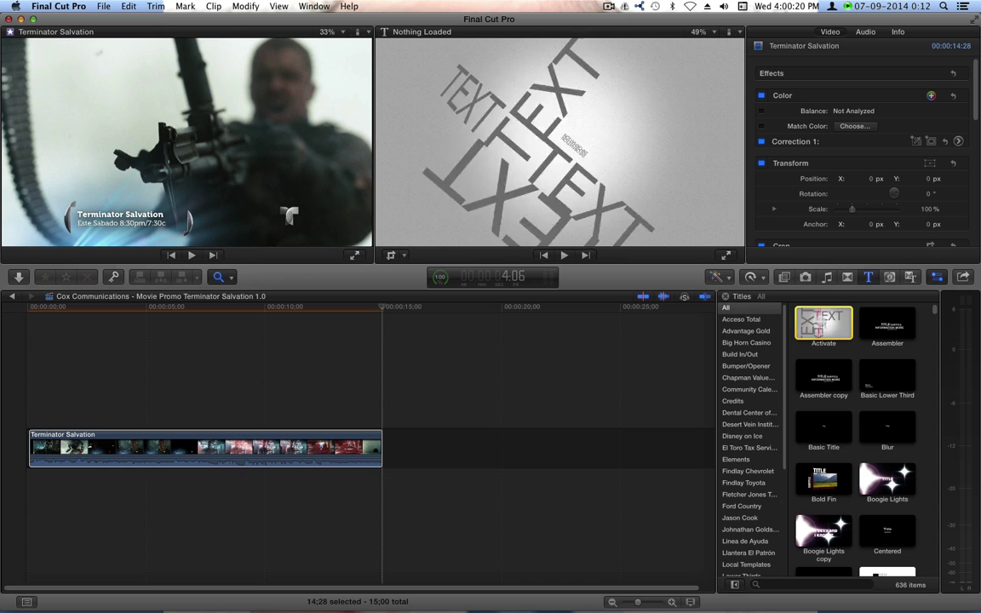
{"action": "scroll", "coordinate": [831, 324], "scroll_direction": "down", "scroll_amount": 1}
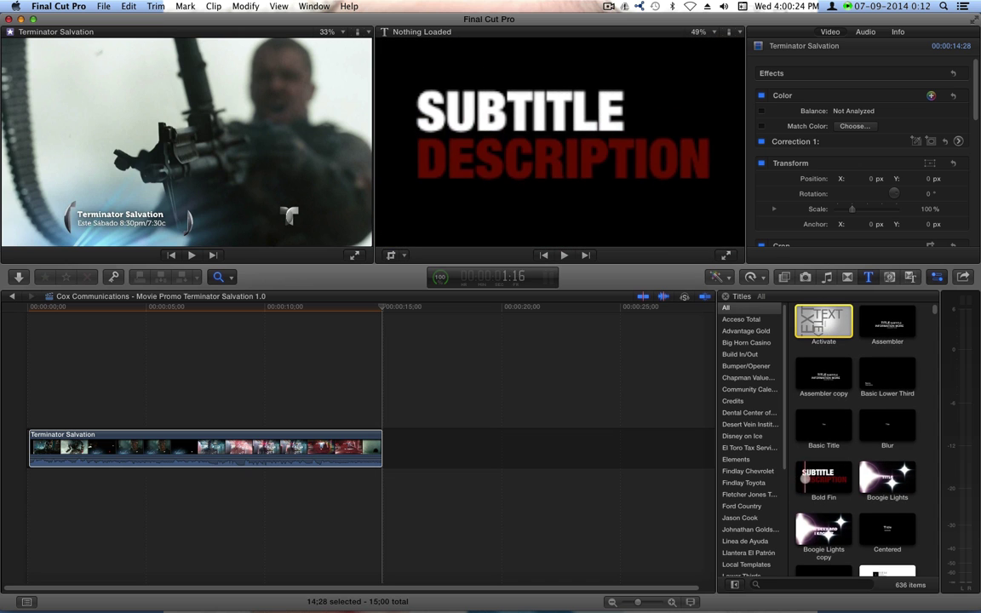
{"action": "scroll", "coordinate": [822, 469], "scroll_direction": "down", "scroll_amount": 1}
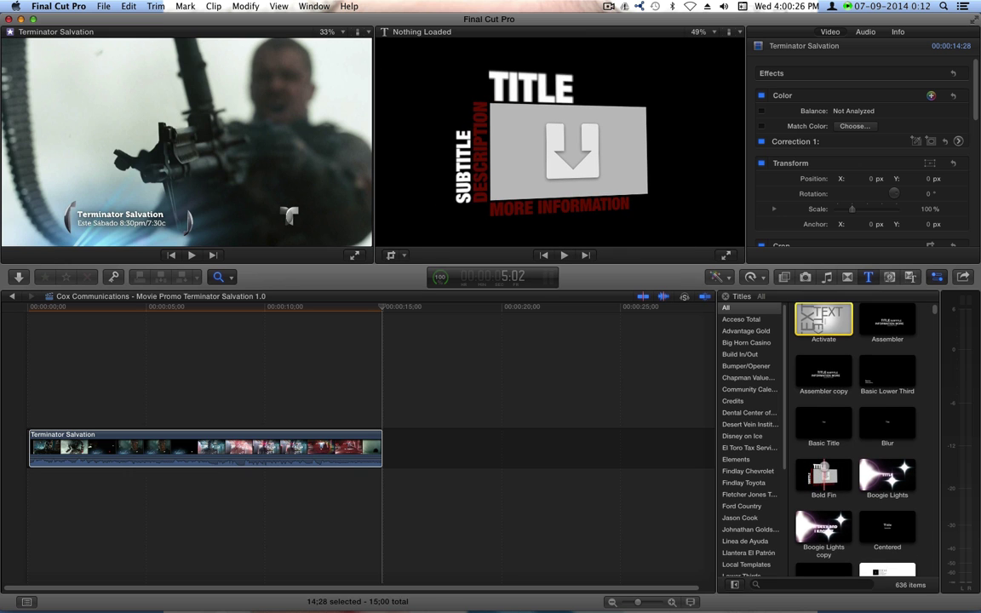
{"action": "scroll", "coordinate": [823, 481], "scroll_direction": "down", "scroll_amount": 8}
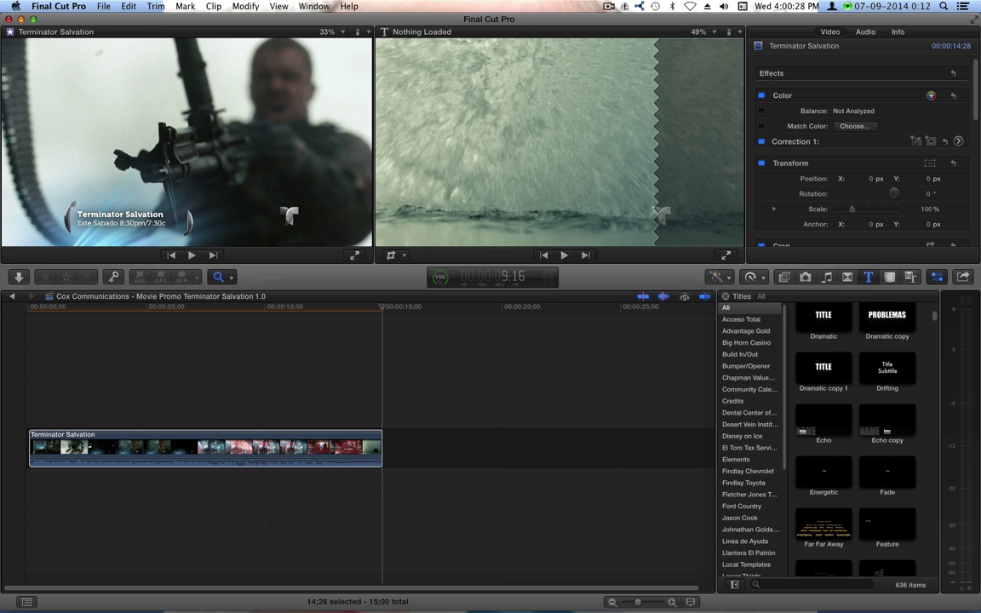
{"action": "scroll", "coordinate": [856, 438], "scroll_direction": "down", "scroll_amount": 5}
Step: Browse all generator categories, previewing backgrounds such as Glimmer, Rays, Intersect and Flow
{"action": "left_click", "coordinate": [890, 276]}
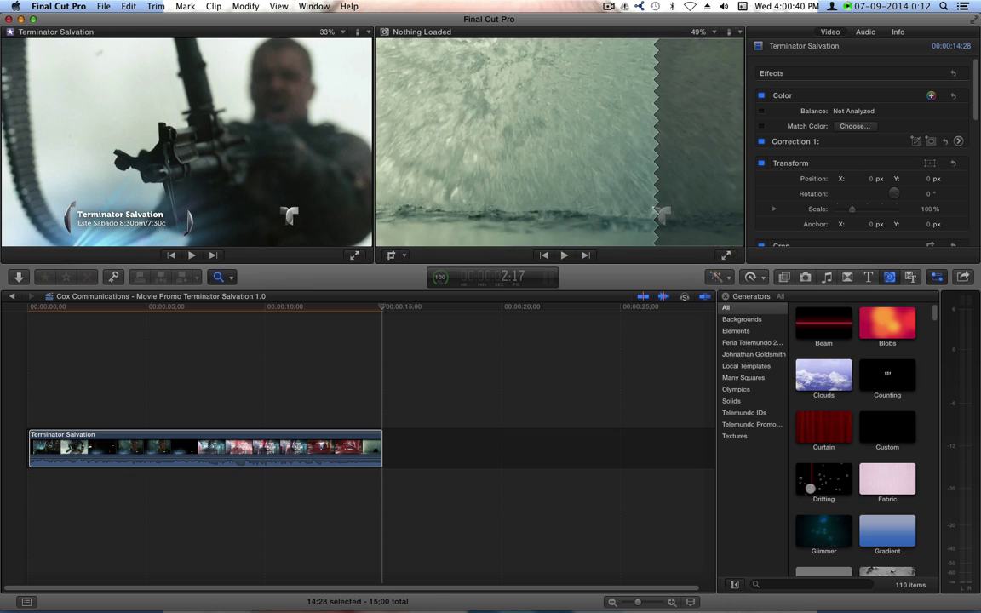
{"action": "scroll", "coordinate": [836, 475], "scroll_direction": "down", "scroll_amount": 1}
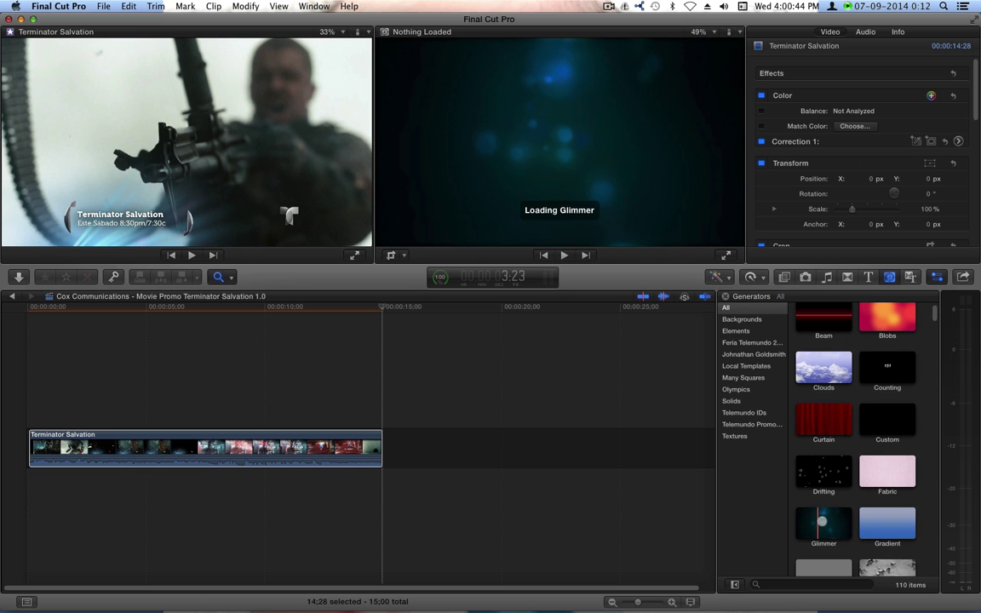
{"action": "scroll", "coordinate": [823, 511], "scroll_direction": "down", "scroll_amount": 10}
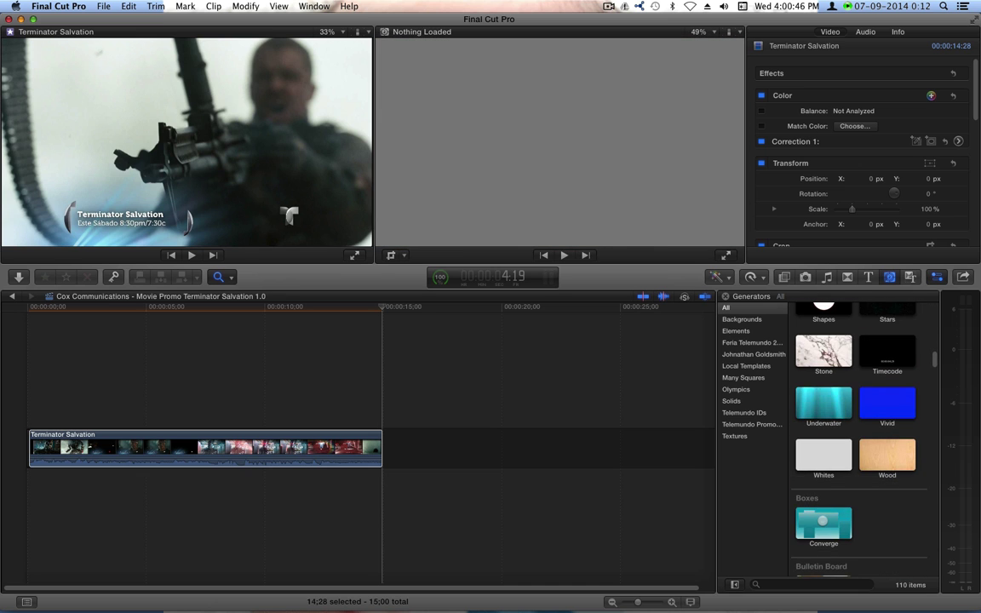
{"action": "scroll", "coordinate": [824, 426], "scroll_direction": "up", "scroll_amount": 3}
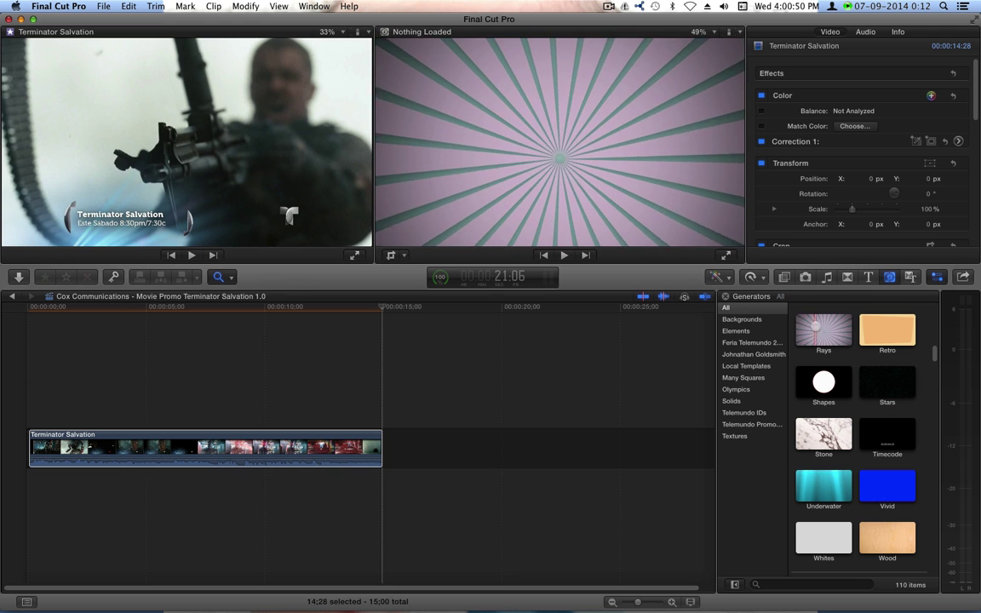
{"action": "scroll", "coordinate": [823, 425], "scroll_direction": "down", "scroll_amount": 10}
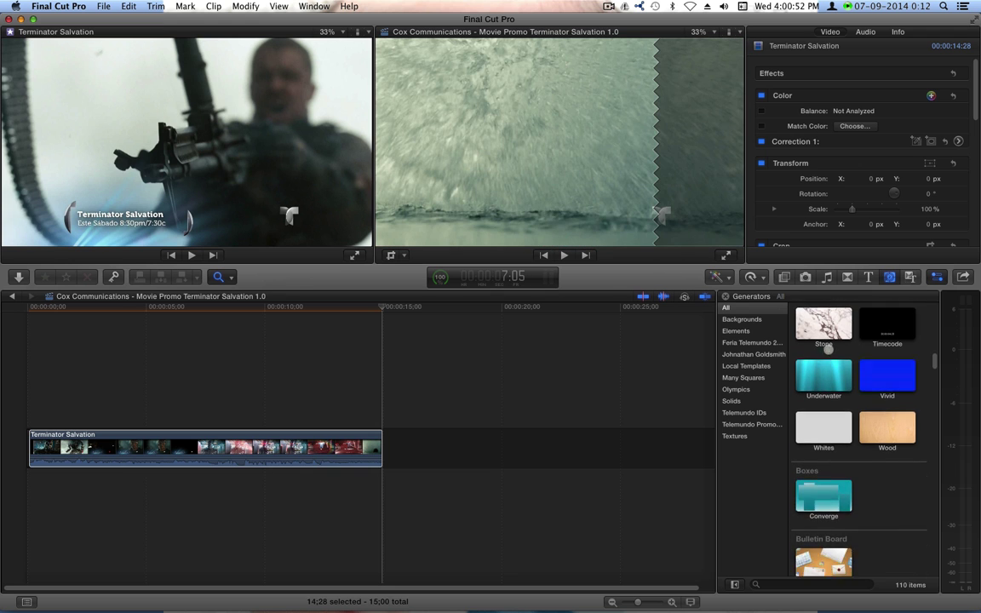
{"action": "scroll", "coordinate": [824, 426], "scroll_direction": "down", "scroll_amount": 3}
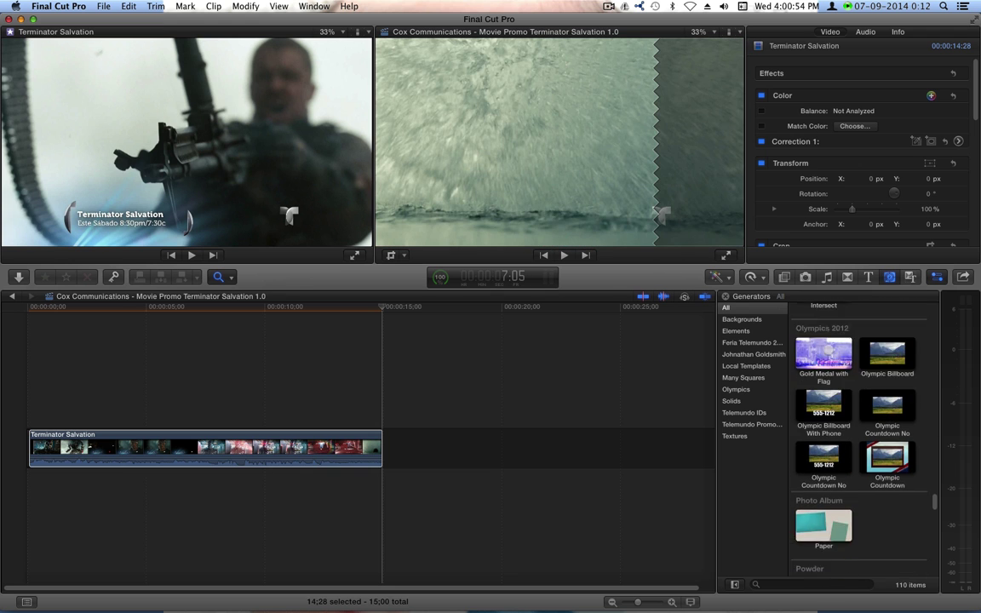
{"action": "scroll", "coordinate": [824, 426], "scroll_direction": "up", "scroll_amount": 6}
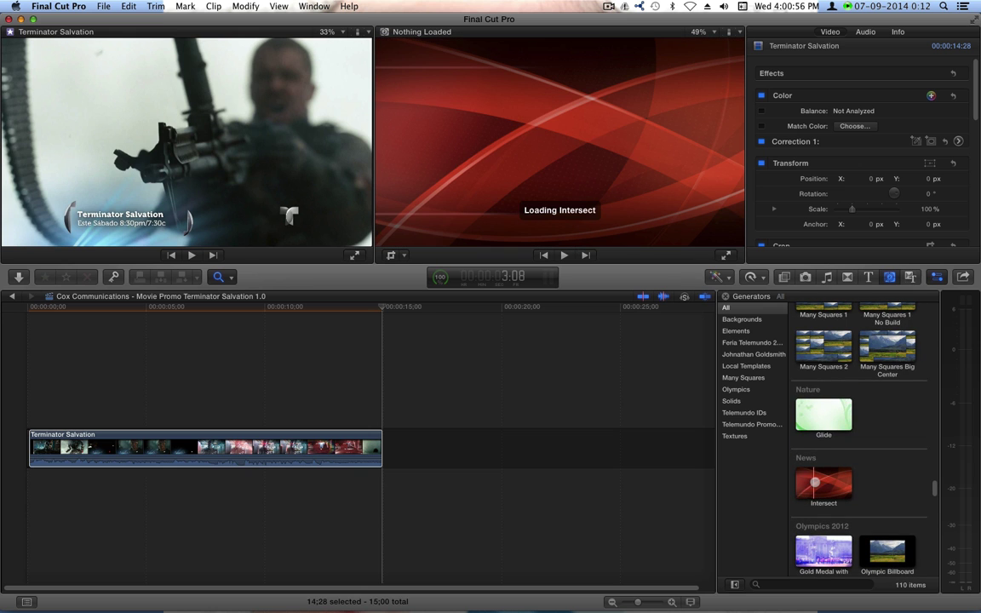
{"action": "scroll", "coordinate": [814, 483], "scroll_direction": "down", "scroll_amount": 10}
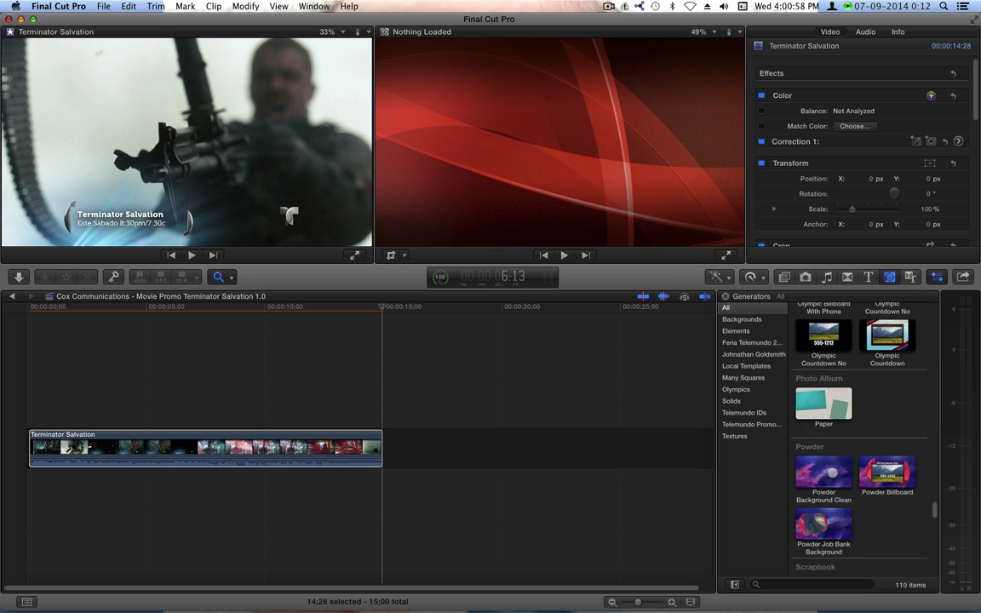
{"action": "scroll", "coordinate": [832, 474], "scroll_direction": "down", "scroll_amount": 5}
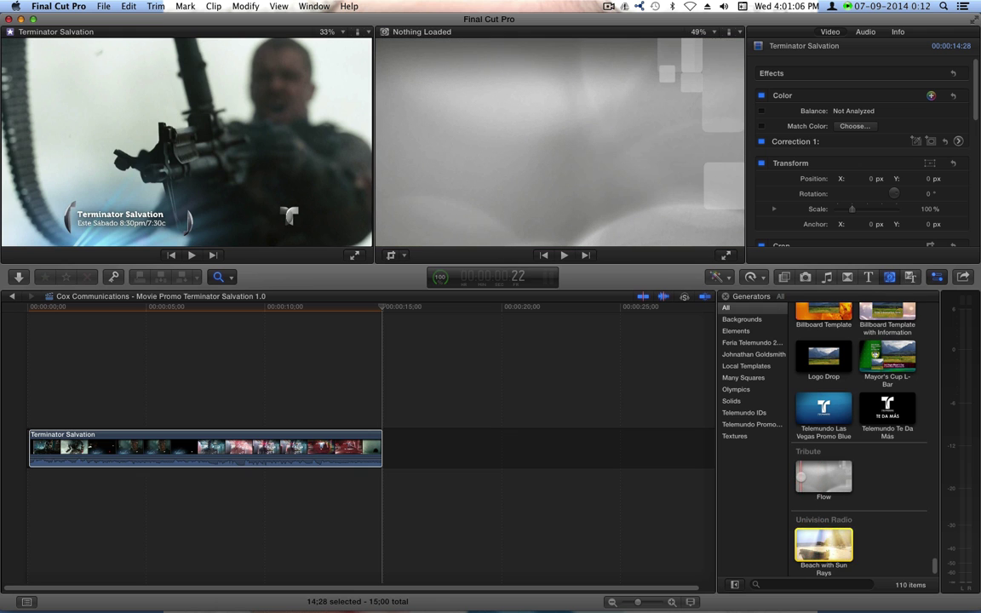
Step: Look through the generators again, previewing Stone, Whites and Flowers
{"action": "scroll", "coordinate": [798, 478], "scroll_direction": "up", "scroll_amount": 15}
{"action": "scroll", "coordinate": [800, 477], "scroll_direction": "up", "scroll_amount": 2}
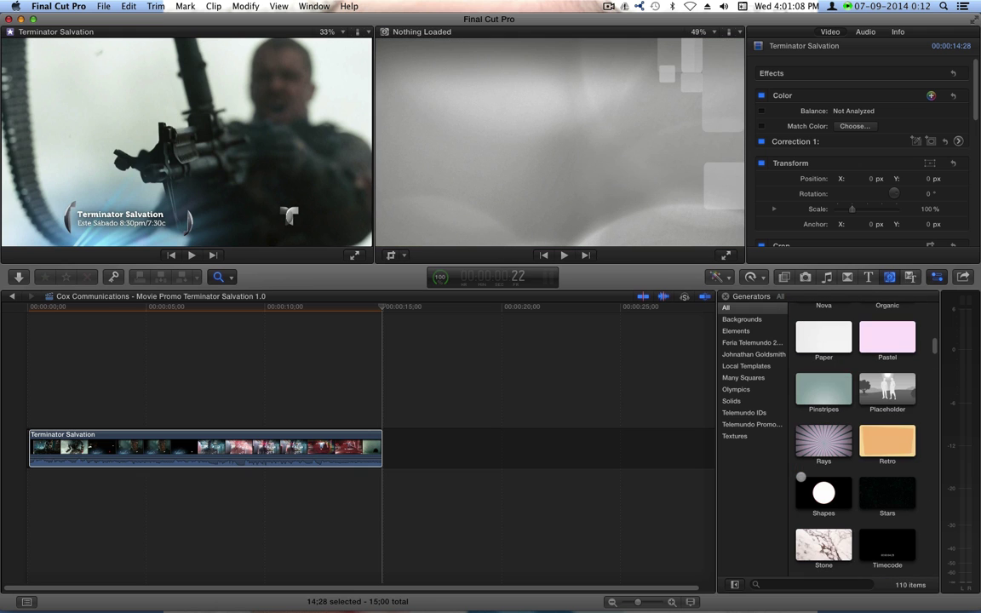
{"action": "scroll", "coordinate": [800, 477], "scroll_direction": "down", "scroll_amount": 3}
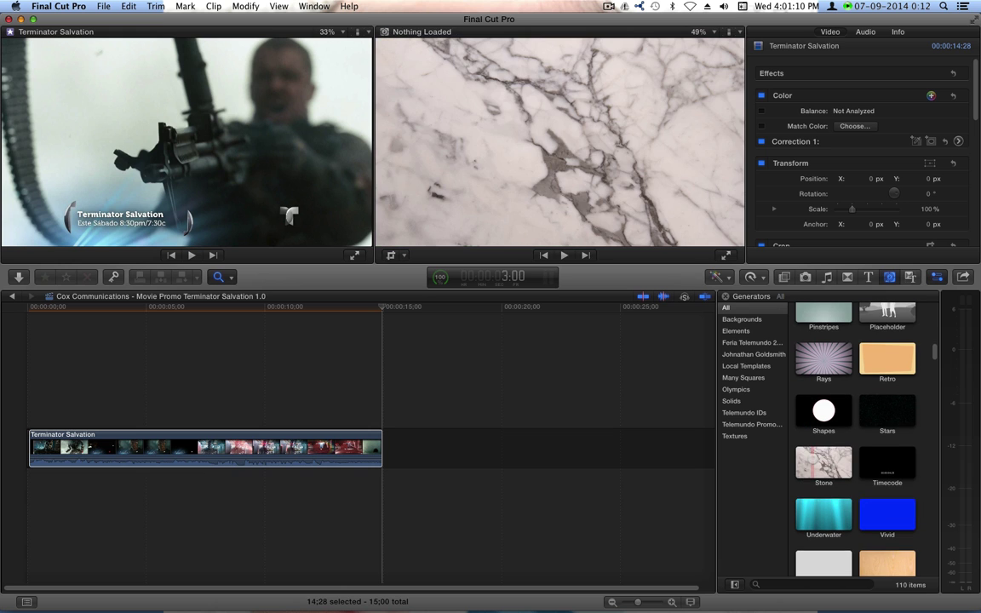
{"action": "scroll", "coordinate": [801, 477], "scroll_direction": "down", "scroll_amount": 2}
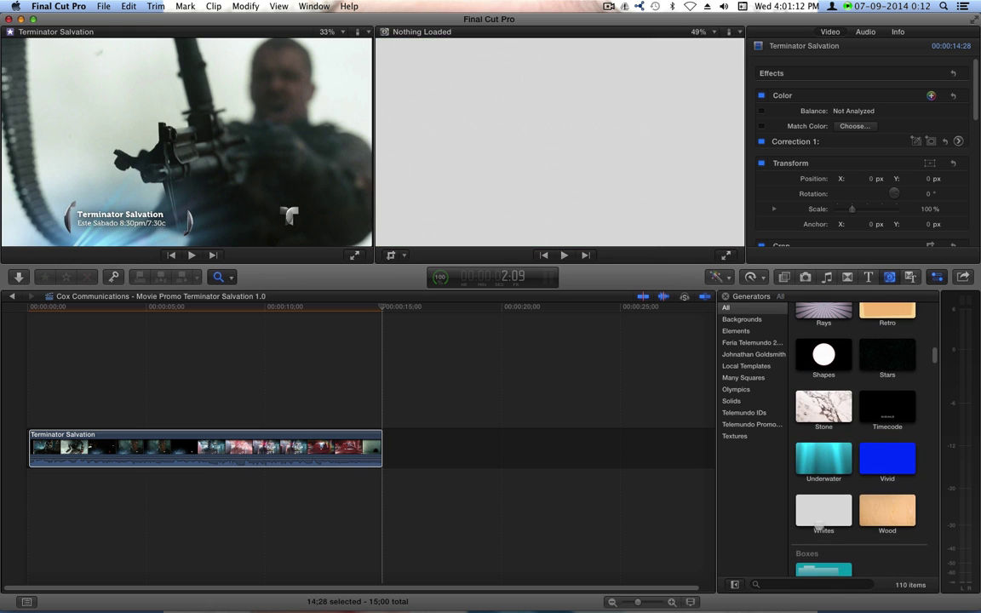
{"action": "scroll", "coordinate": [823, 537], "scroll_direction": "down", "scroll_amount": 10}
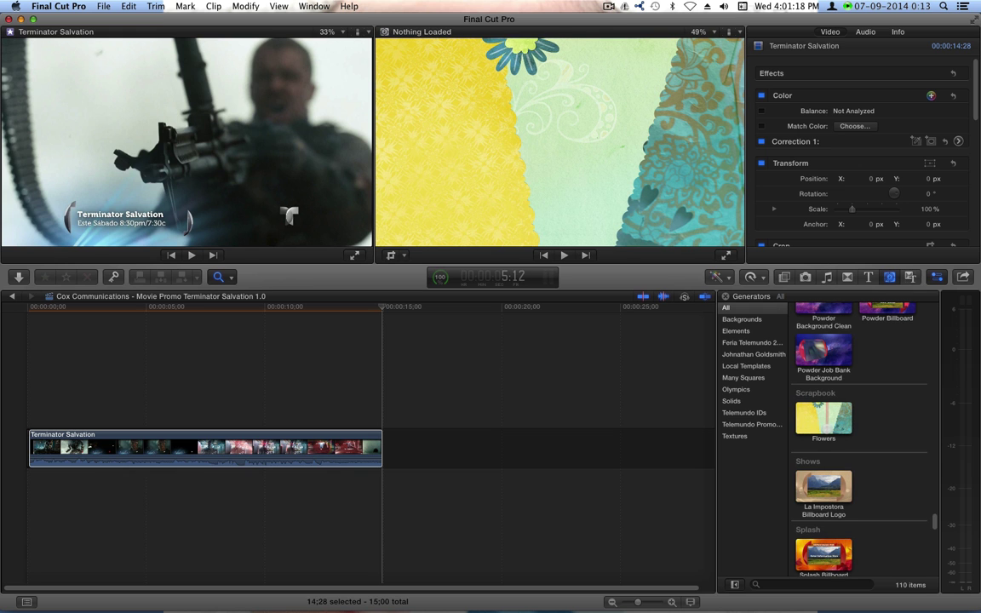
{"action": "scroll", "coordinate": [824, 417], "scroll_direction": "up", "scroll_amount": 10}
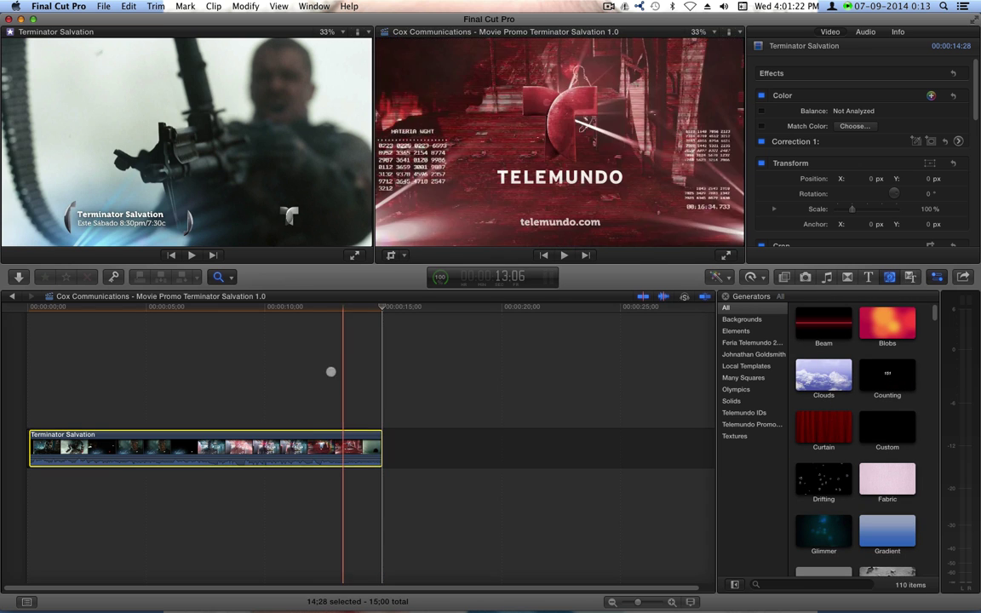
Step: Search the titles for "spons" and place the Sponsored By Logo for Promos title above the Terminator Salvation clip, starting at 1:26
{"action": "left_click", "coordinate": [281, 308]}
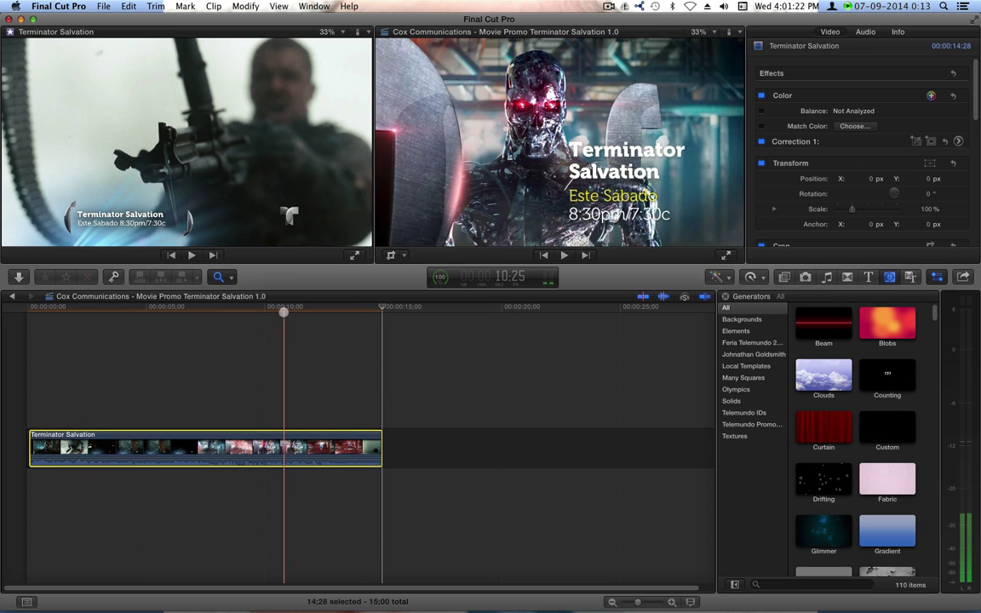
{"action": "key", "text": "a"}
{"action": "left_click_drag", "start_coordinate": [275, 309], "coordinate": [72, 338]}
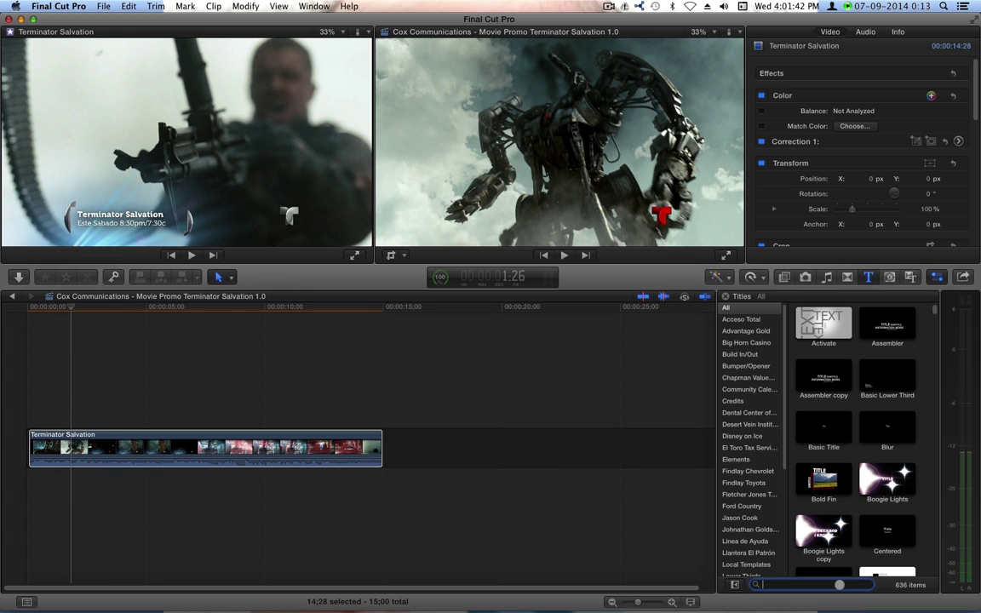
{"action": "type", "text": "spons"}
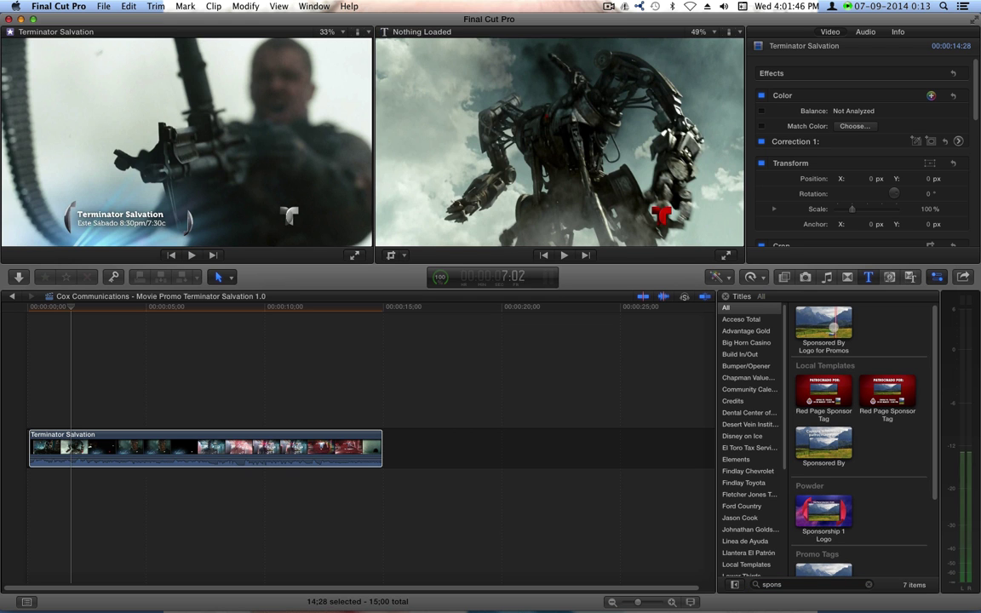
{"action": "left_click_drag", "start_coordinate": [824, 322], "coordinate": [74, 416]}
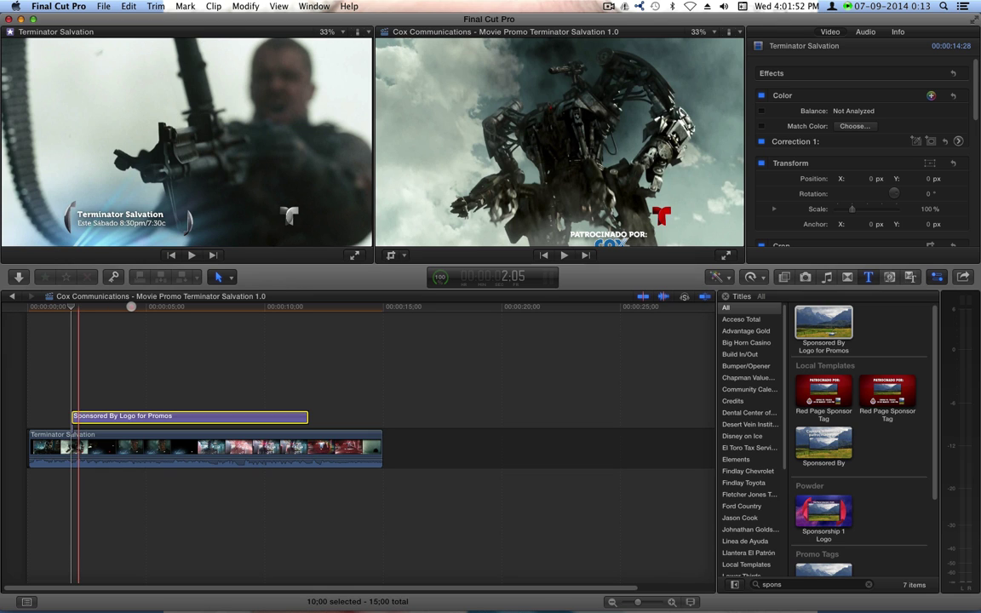
Step: Trim the end of the Sponsored By Logo for Promos title to where the lower-third graphic leaves, giving a 5:19 duration
{"action": "left_click", "coordinate": [130, 308]}
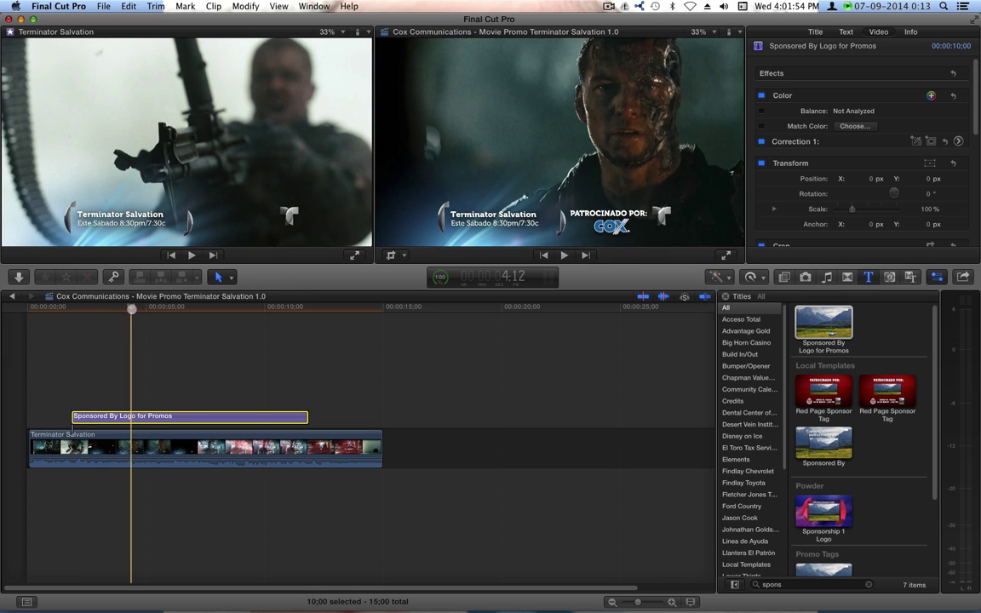
{"action": "left_click_drag", "start_coordinate": [131, 309], "coordinate": [200, 315]}
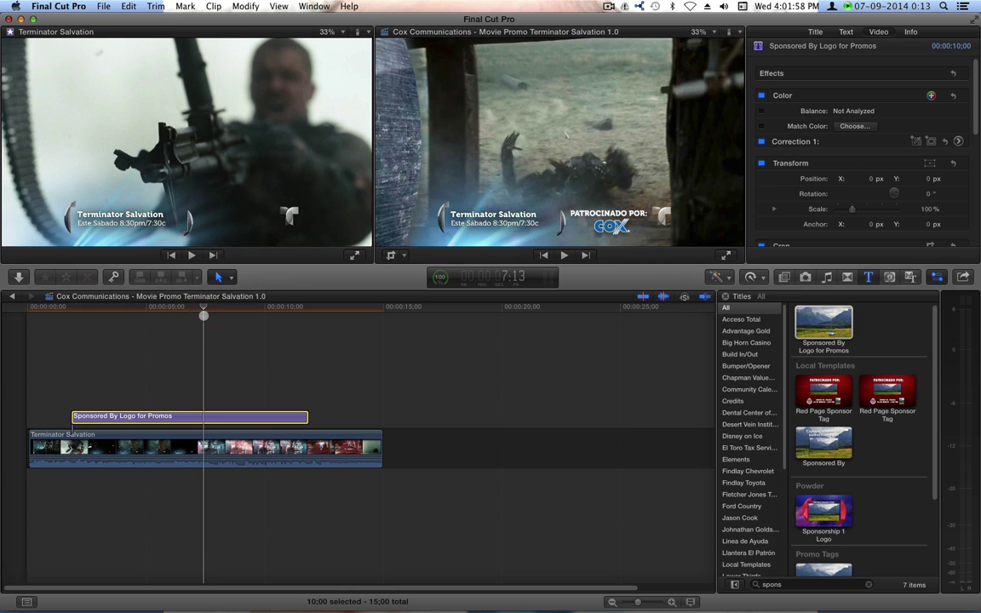
{"action": "key", "text": "Right"}
{"action": "key", "text": "Right"}
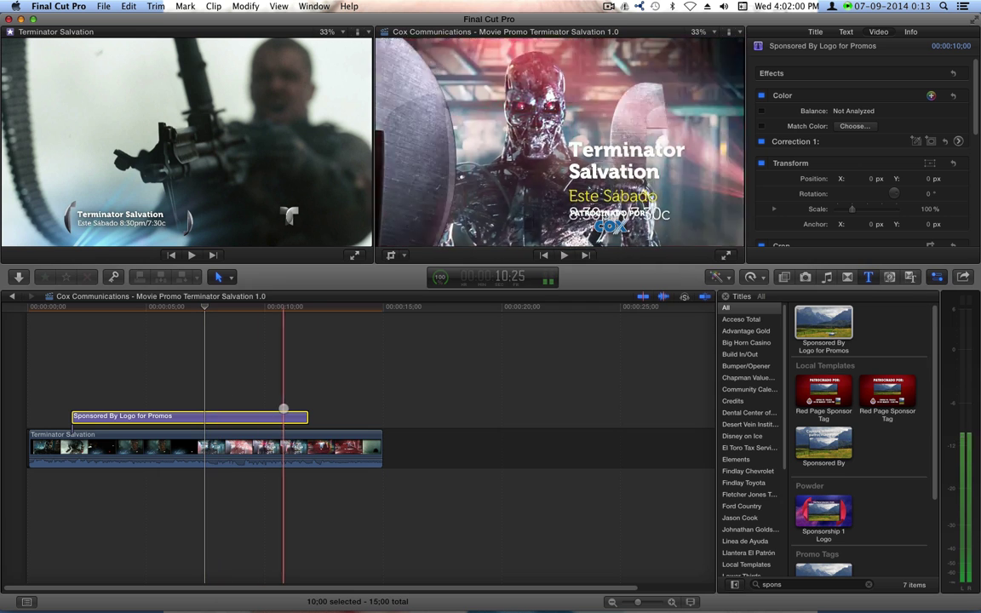
{"action": "left_click_drag", "start_coordinate": [307, 415], "coordinate": [205, 412]}
Step: Play the promo through the sponsor title's end to check its timing
{"action": "key", "text": "space"}
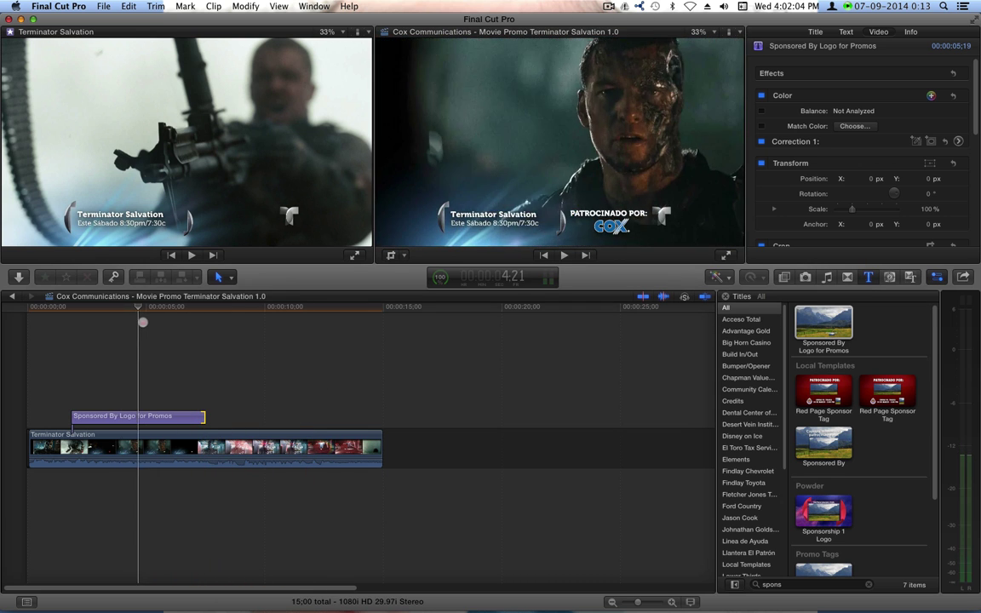
{"action": "key", "text": "space"}
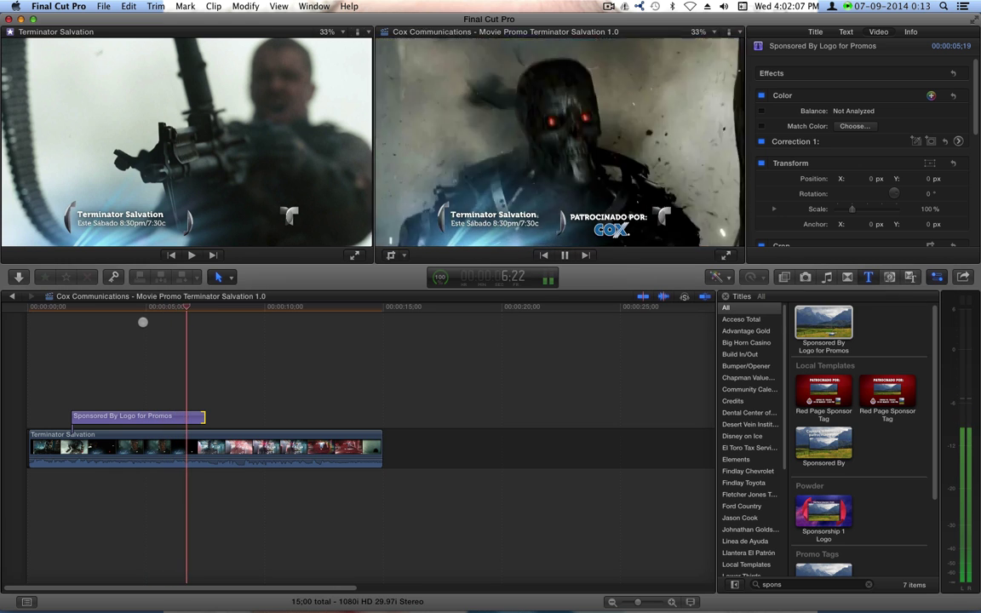
{"action": "key", "text": "space"}
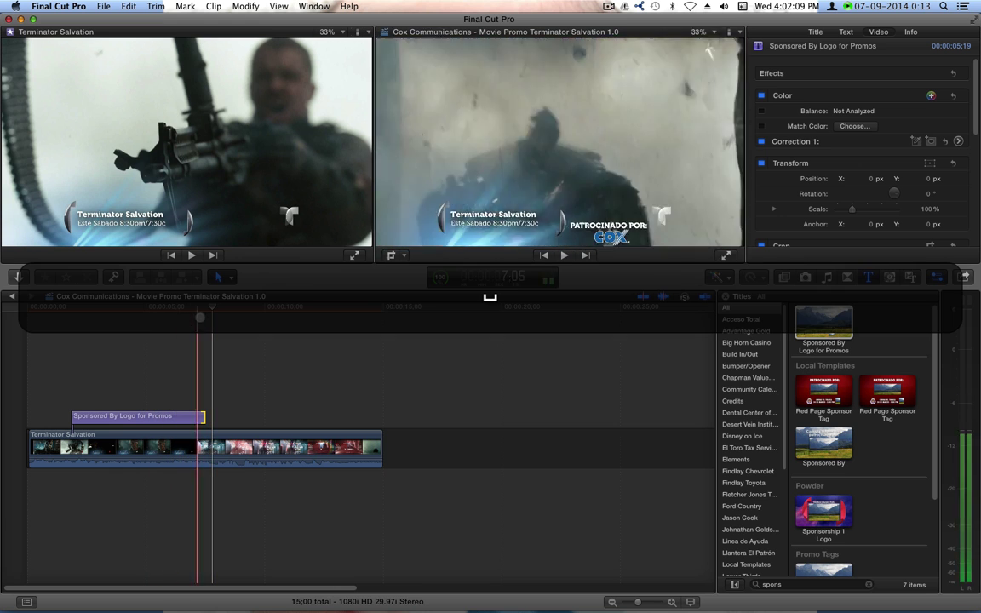
Step: Export the Terminator promo as a master file with the XDCAM HD (35 Mbps) codec into the Spot Transfers folder
{"action": "key", "text": "super+e"}
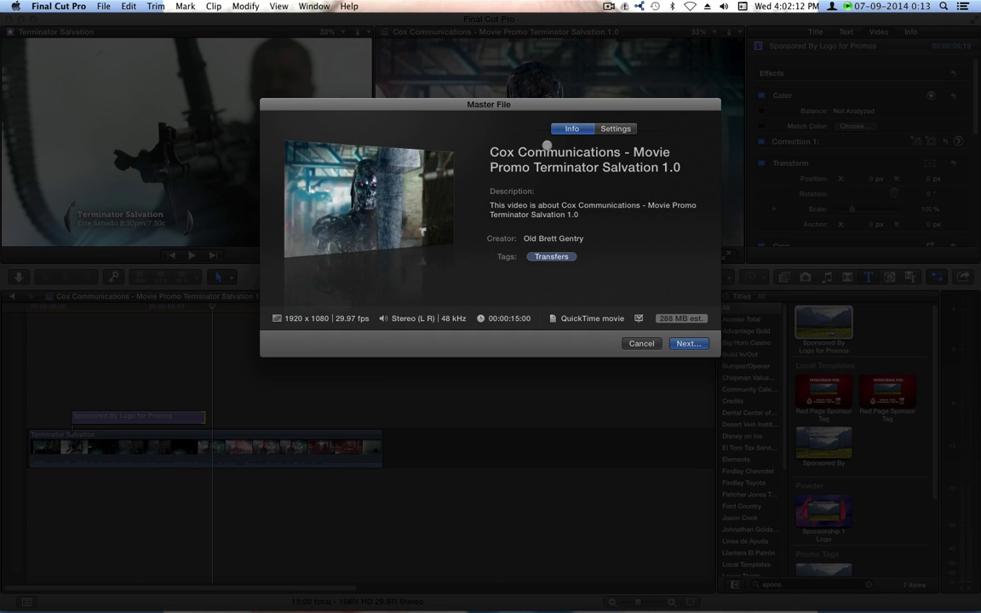
{"action": "left_click", "coordinate": [615, 128]}
{"action": "left_click", "coordinate": [627, 198]}
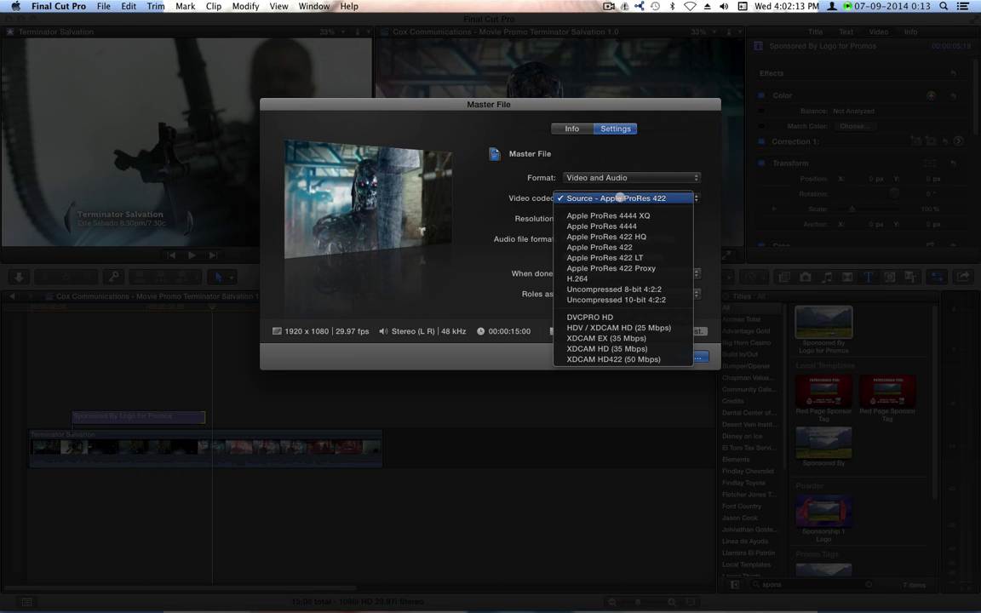
{"action": "left_click", "coordinate": [617, 344]}
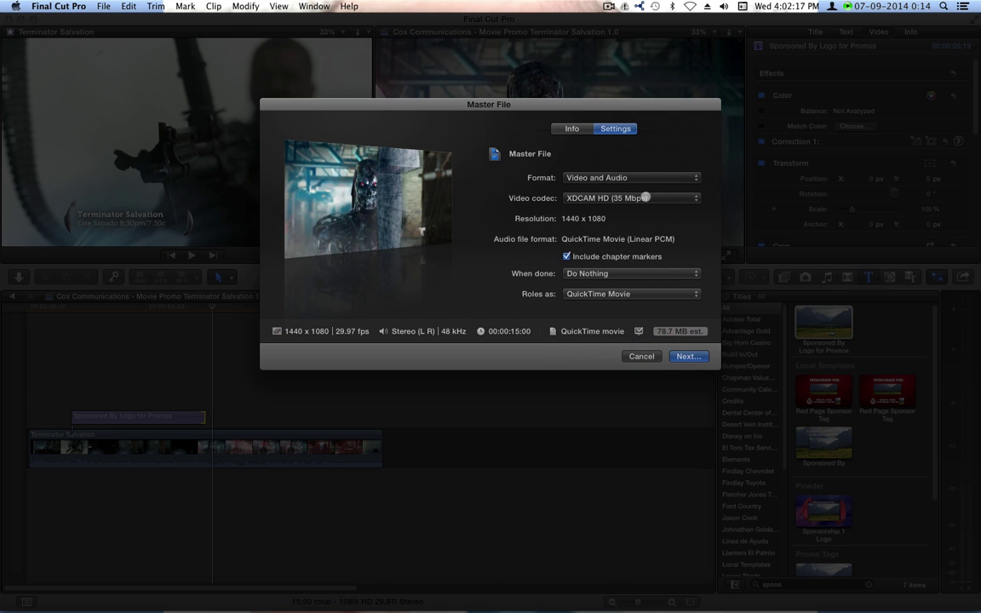
{"action": "left_click", "coordinate": [688, 356]}
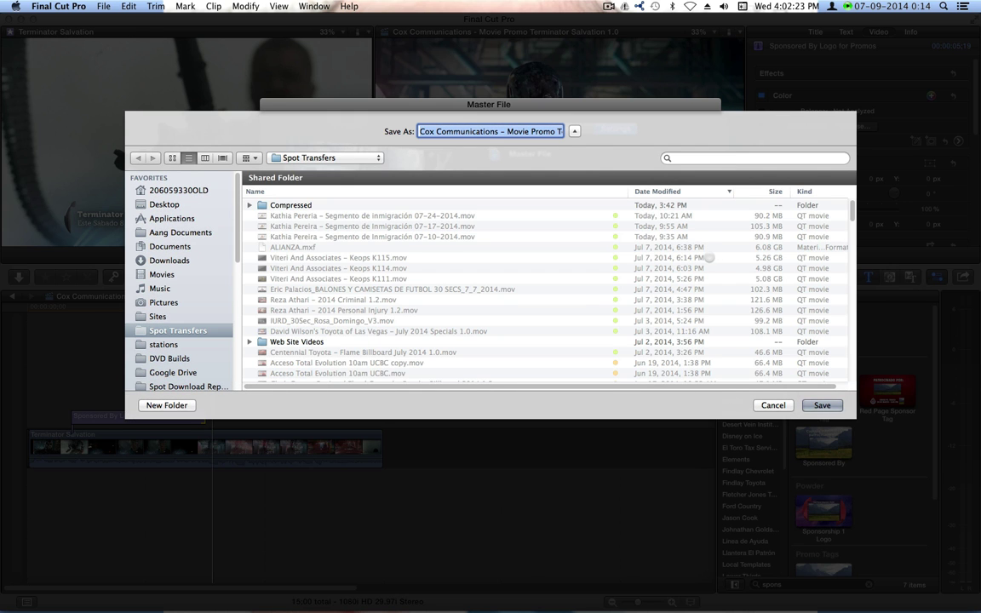
{"action": "key", "text": "Return"}
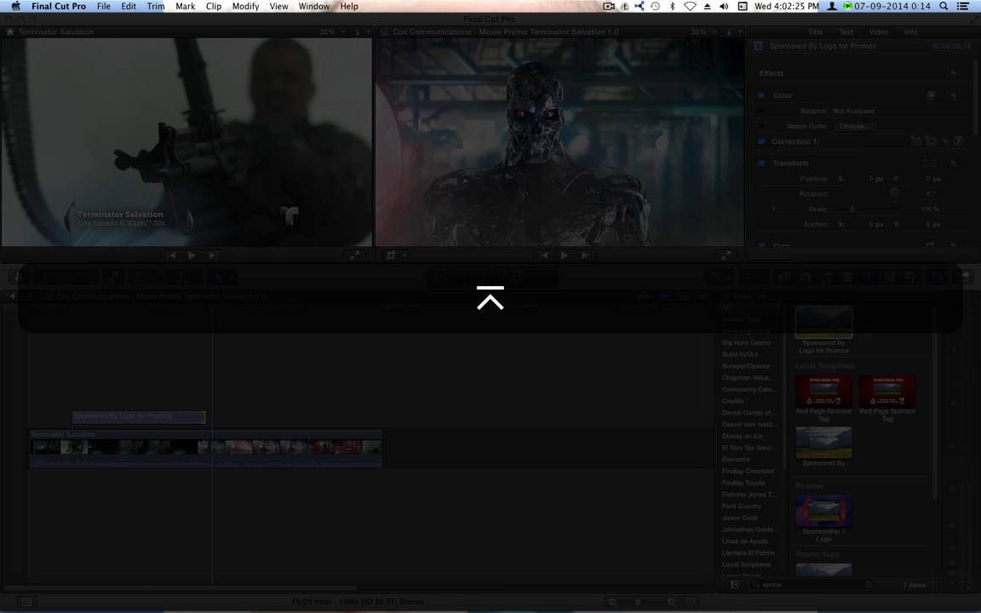
Step: Duplicate the Cox Terminator promo project and rename the copy as Cox Communications - Movie Promo Karate Kid 1.0
{"action": "left_click", "coordinate": [154, 307]}
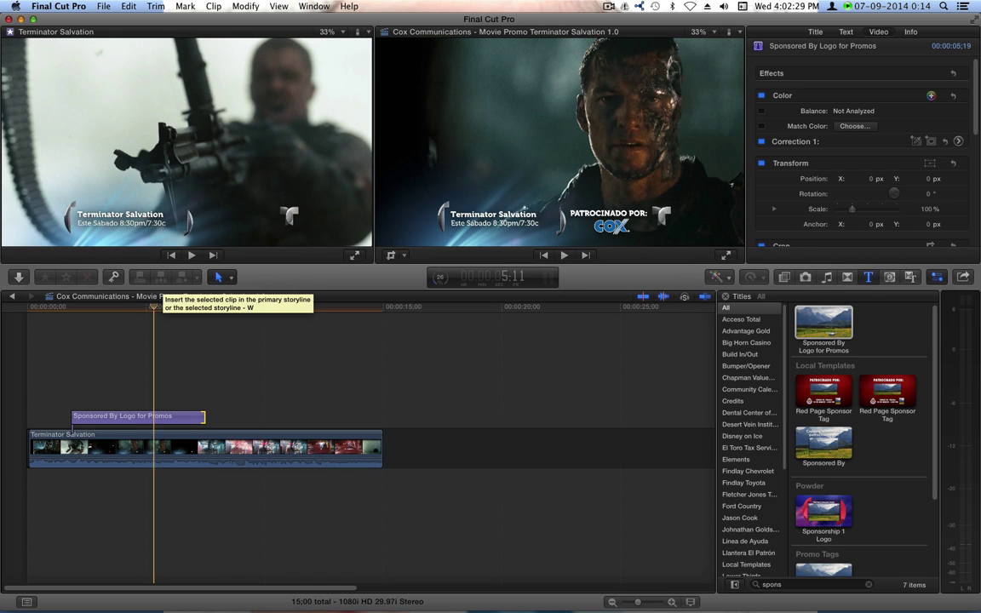
{"action": "key", "text": "super+0"}
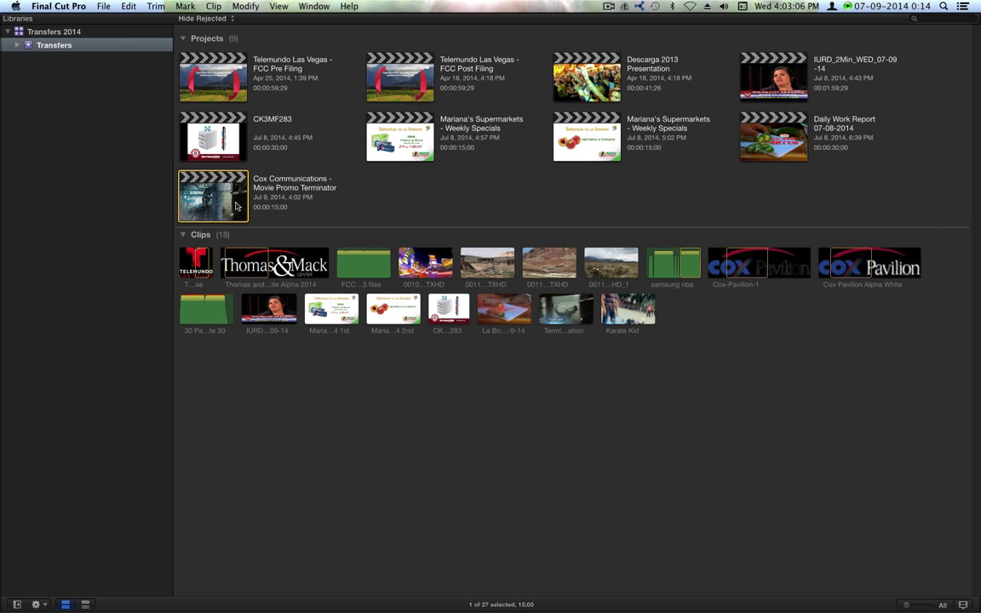
{"action": "key", "text": "super+d"}
{"action": "key", "text": "Return"}
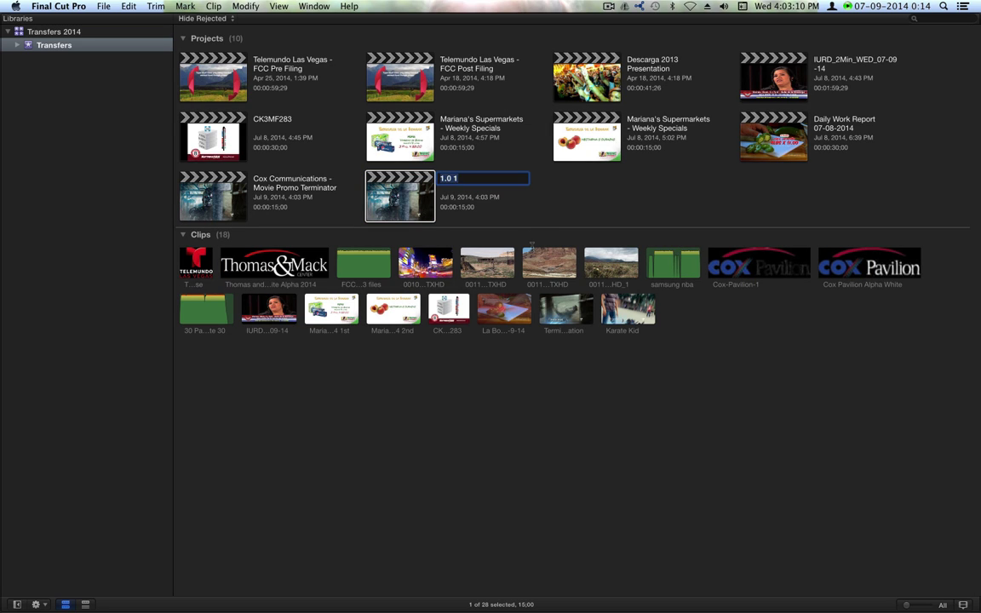
{"action": "key", "text": "Return"}
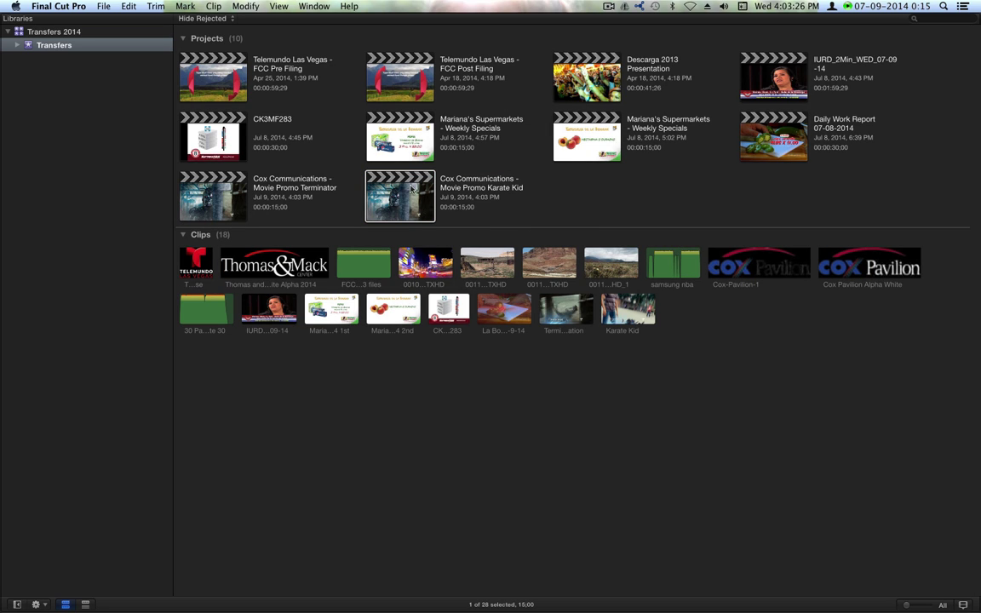
Step: Replace the Terminator Salvation clip in the Karate Kid project's timeline with the Karate Kid clip
{"action": "left_click", "coordinate": [614, 317]}
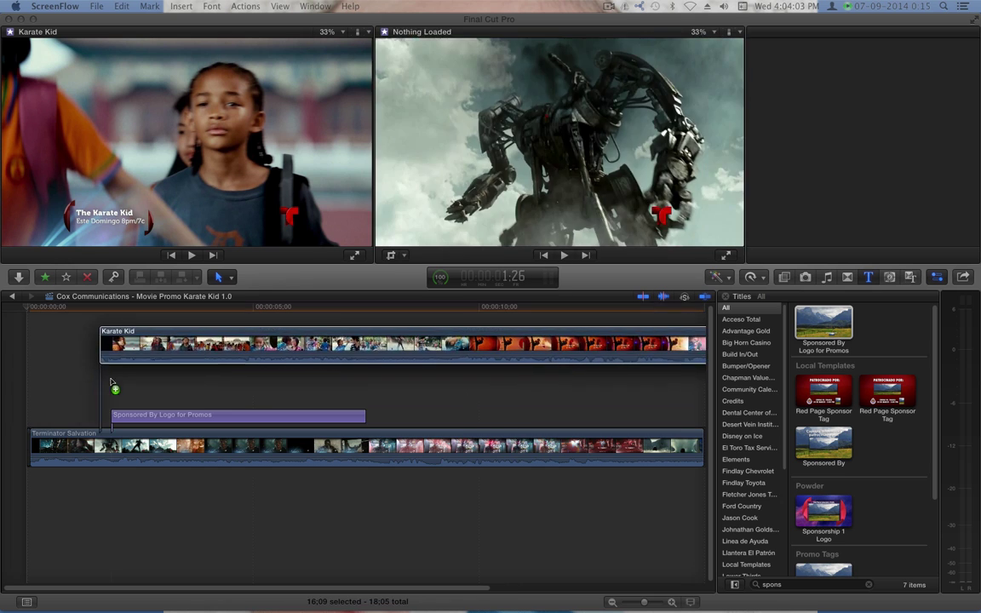
{"action": "left_click_drag", "start_coordinate": [99, 336], "coordinate": [96, 456]}
{"action": "left_click", "coordinate": [102, 457]}
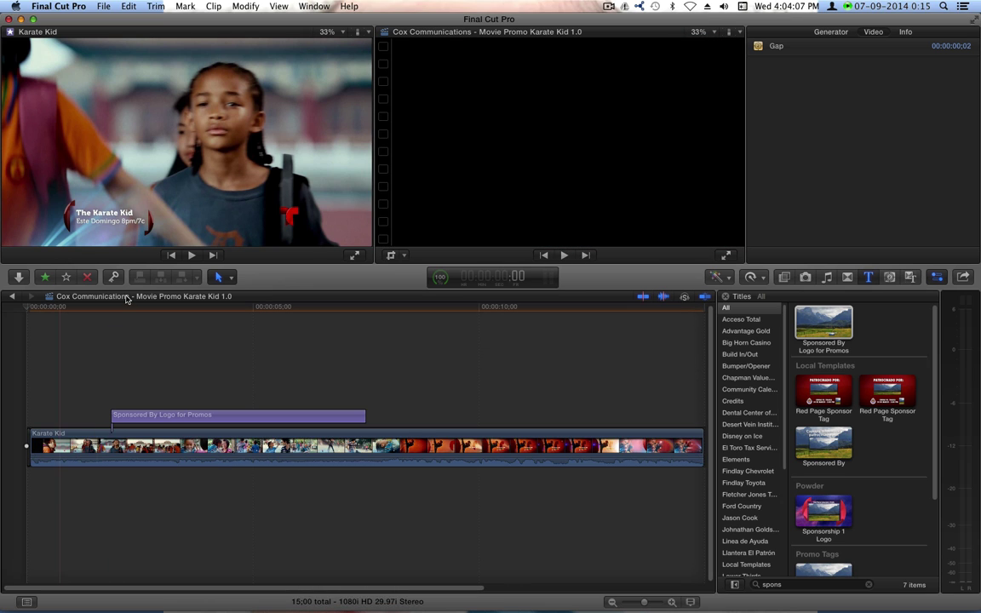
Step: Extend the start of the sponsor title back to where The Karate Kid lower third appears, giving a 6:23 duration
{"action": "left_click_drag", "start_coordinate": [127, 307], "coordinate": [69, 343]}
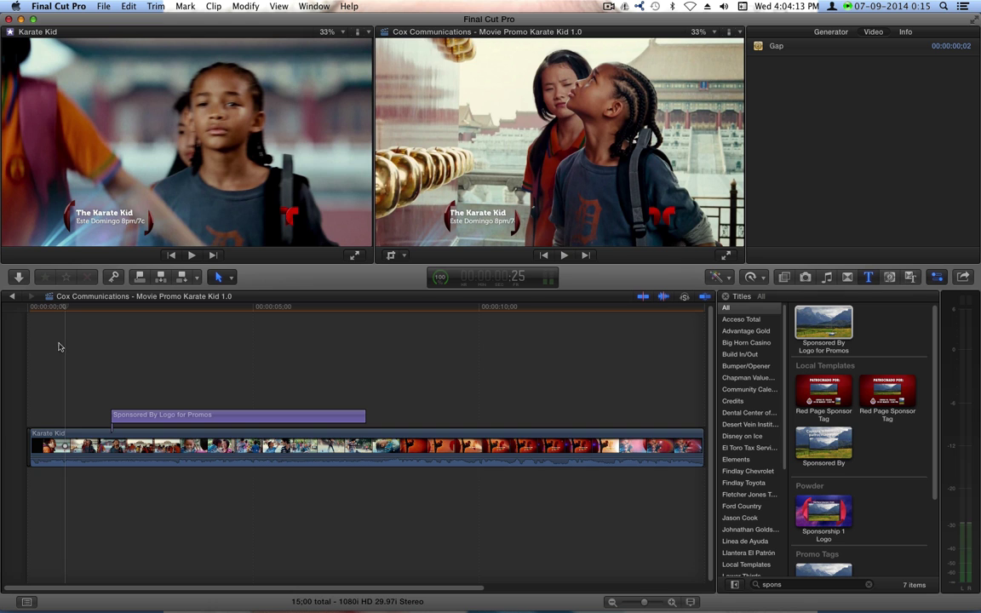
{"action": "left_click_drag", "start_coordinate": [44, 347], "coordinate": [57, 344]}
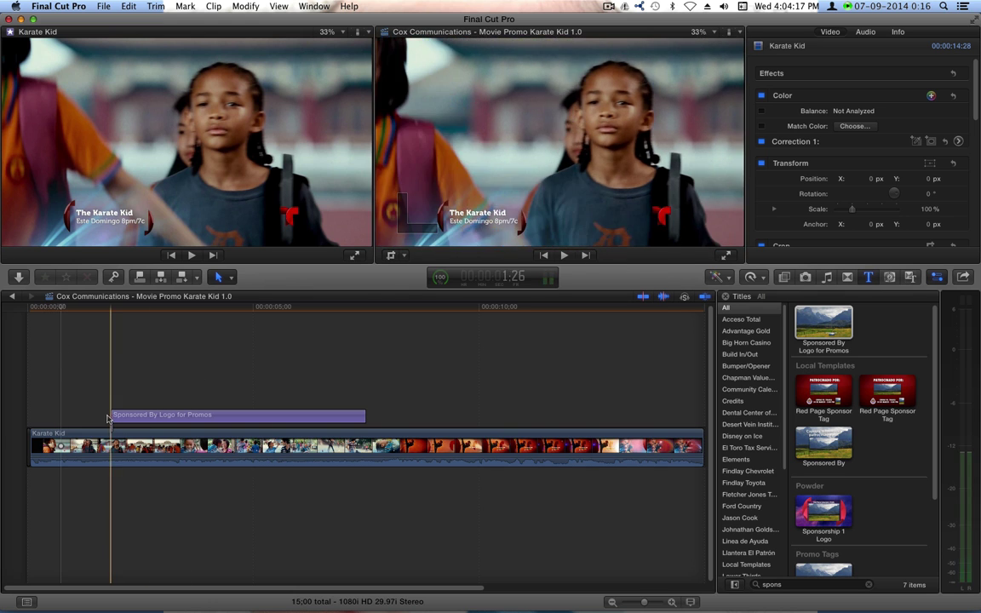
{"action": "left_click_drag", "start_coordinate": [111, 415], "coordinate": [60, 414]}
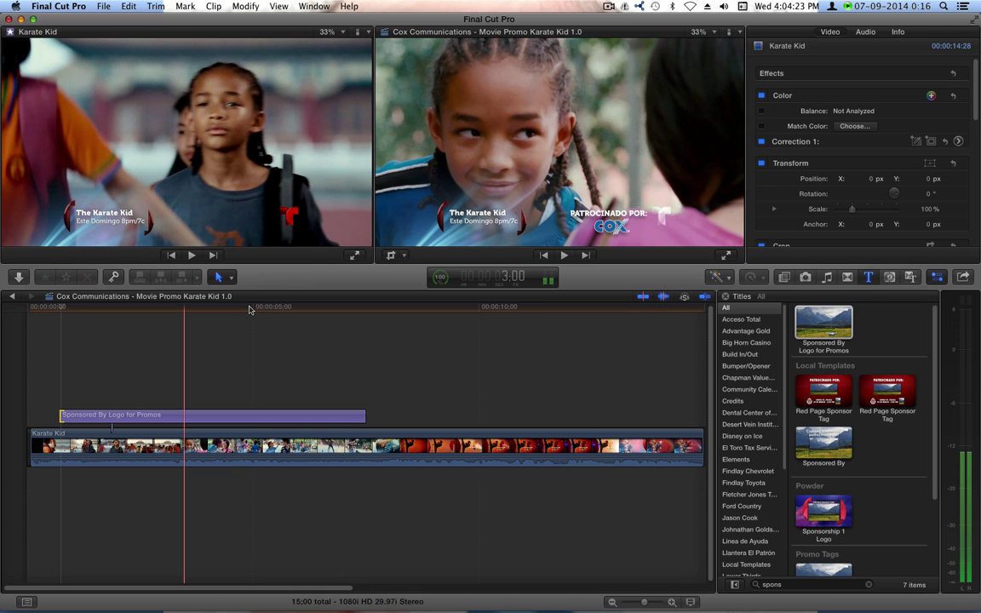
Step: Extend the end of the sponsor title to where The Karate Kid lower third leaves, giving a 7:18 duration
{"action": "left_click", "coordinate": [249, 308]}
{"action": "left_click_drag", "start_coordinate": [251, 309], "coordinate": [342, 310]}
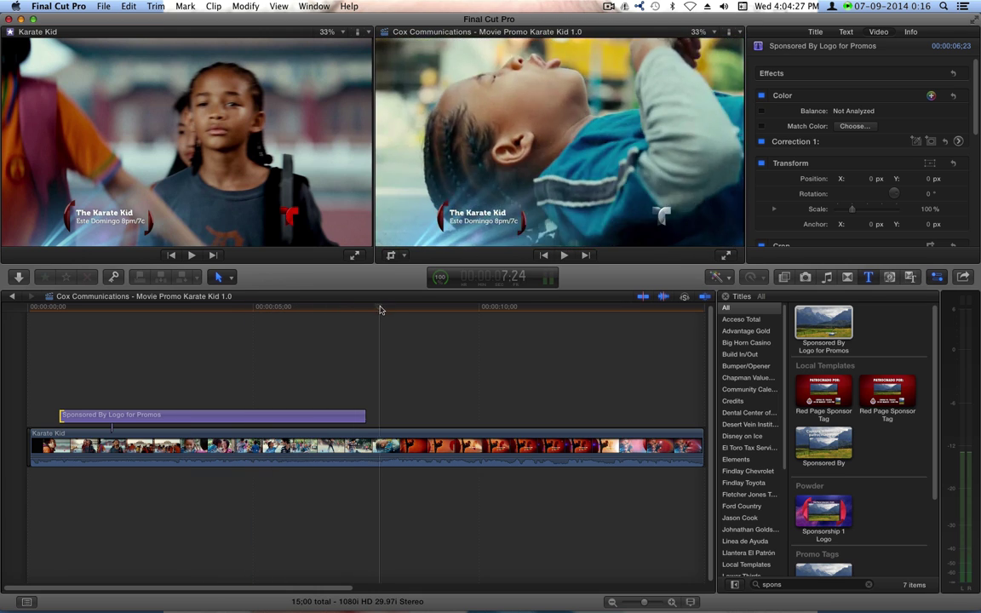
{"action": "left_click_drag", "start_coordinate": [421, 316], "coordinate": [398, 327]}
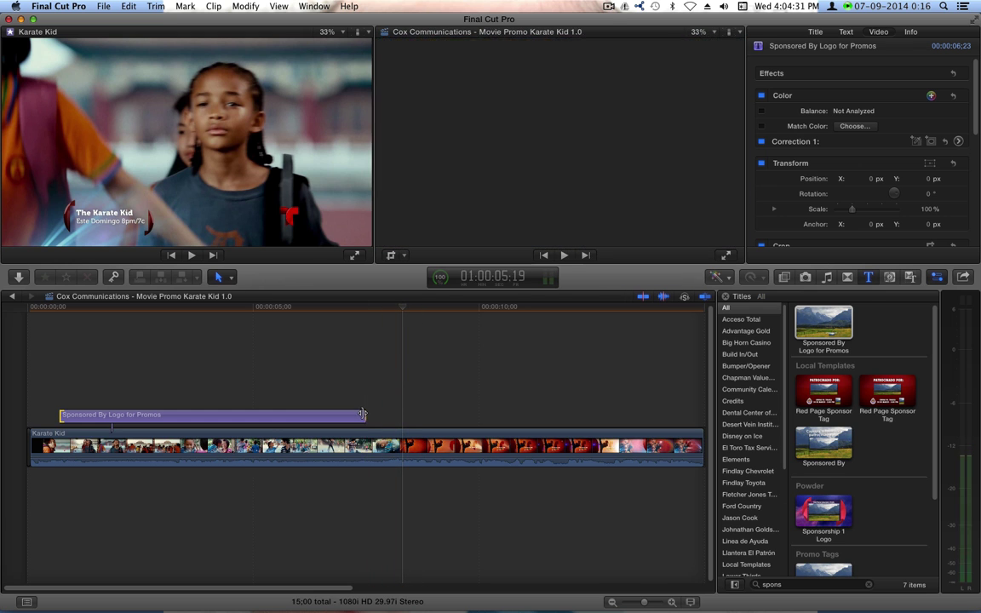
{"action": "left_click_drag", "start_coordinate": [365, 415], "coordinate": [402, 414]}
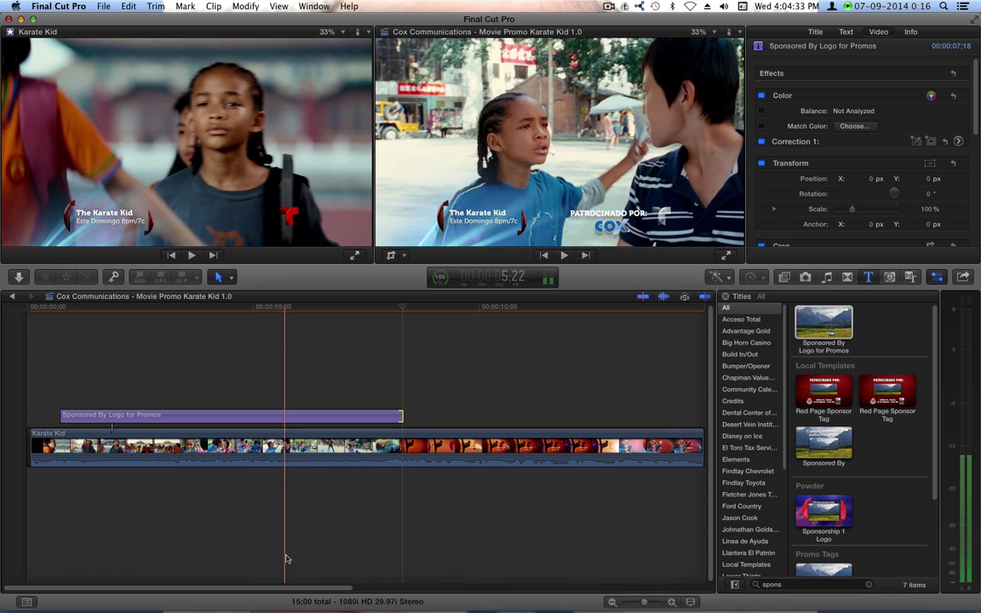
Step: Review the rest of the Karate Kid promo and play the passage where the sponsor title ends
{"action": "left_click_drag", "start_coordinate": [281, 589], "coordinate": [378, 591]}
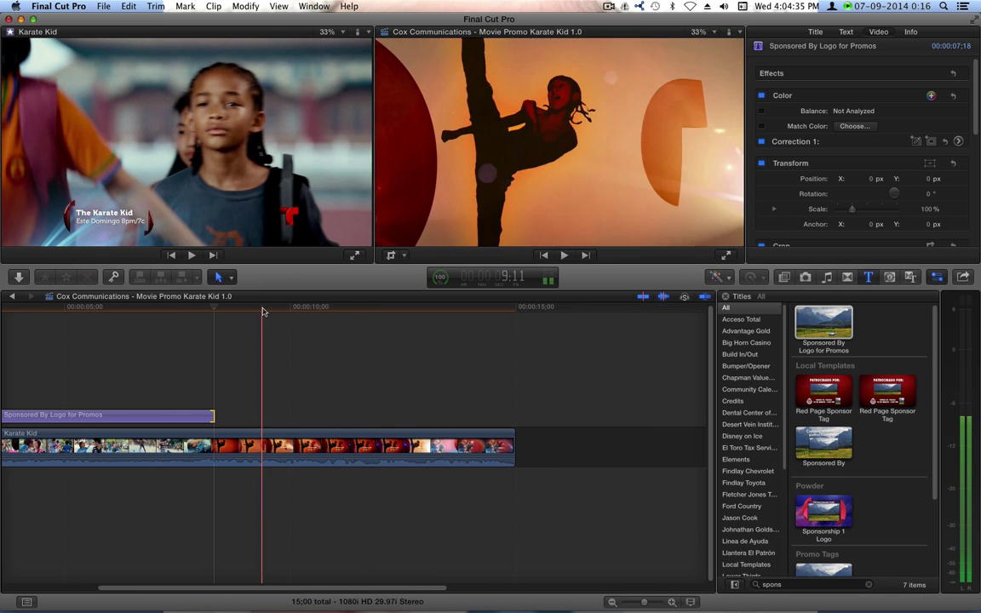
{"action": "left_click_drag", "start_coordinate": [463, 313], "coordinate": [279, 323]}
{"action": "key", "text": "Home"}
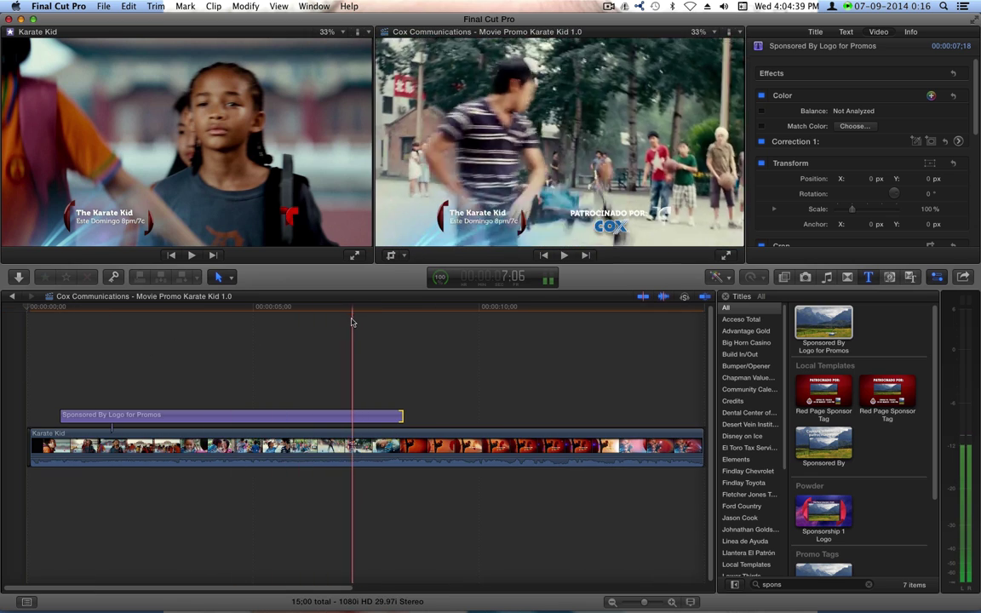
{"action": "left_click", "coordinate": [348, 311]}
{"action": "key", "text": "space"}
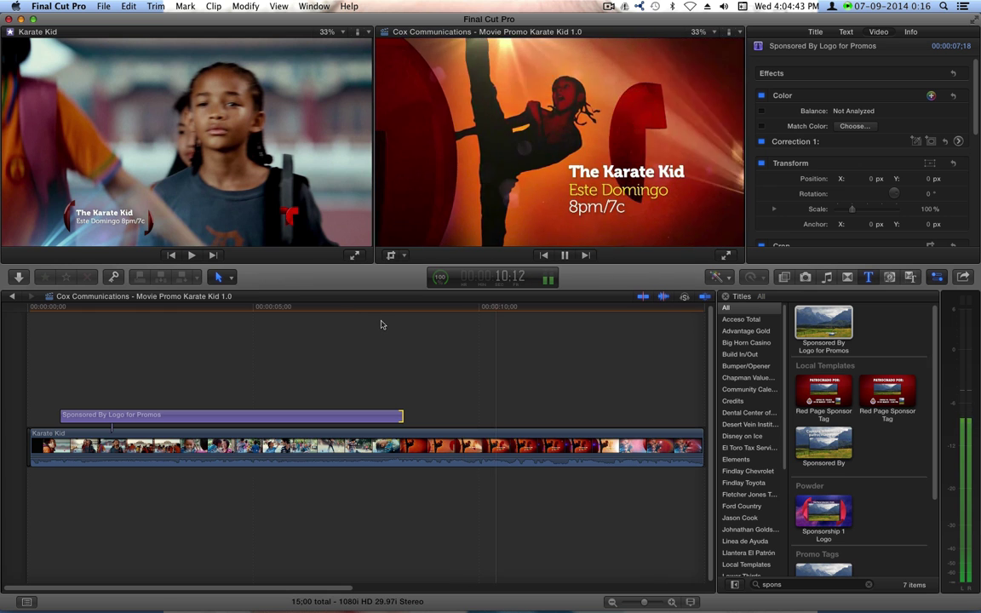
Step: Export the Karate Kid promo as a master file with the XDCAM HD (35 Mbps) video codec into the Spot Transfers folder
{"action": "left_click", "coordinate": [436, 340]}
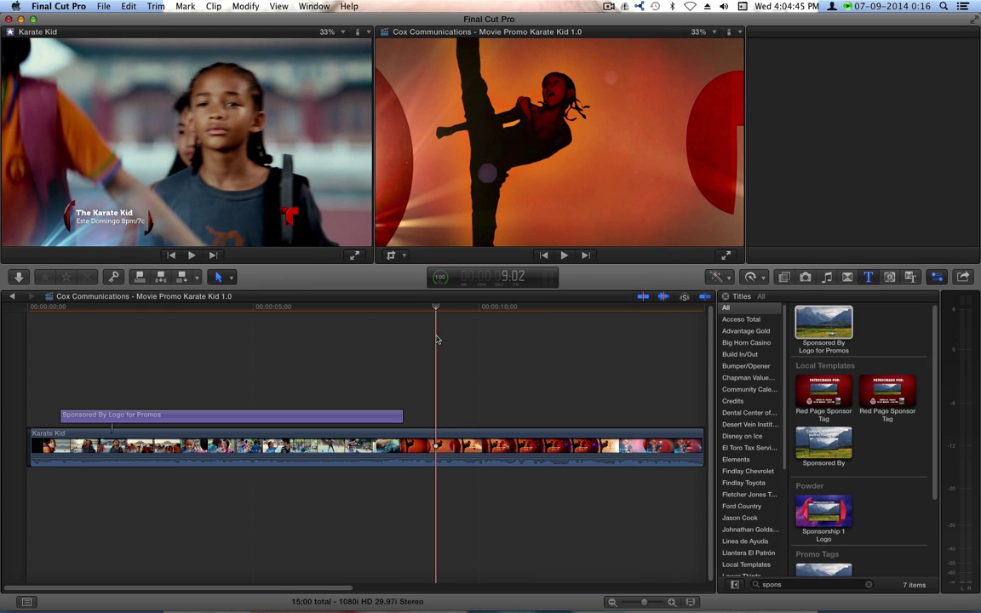
{"action": "key", "text": "super+e"}
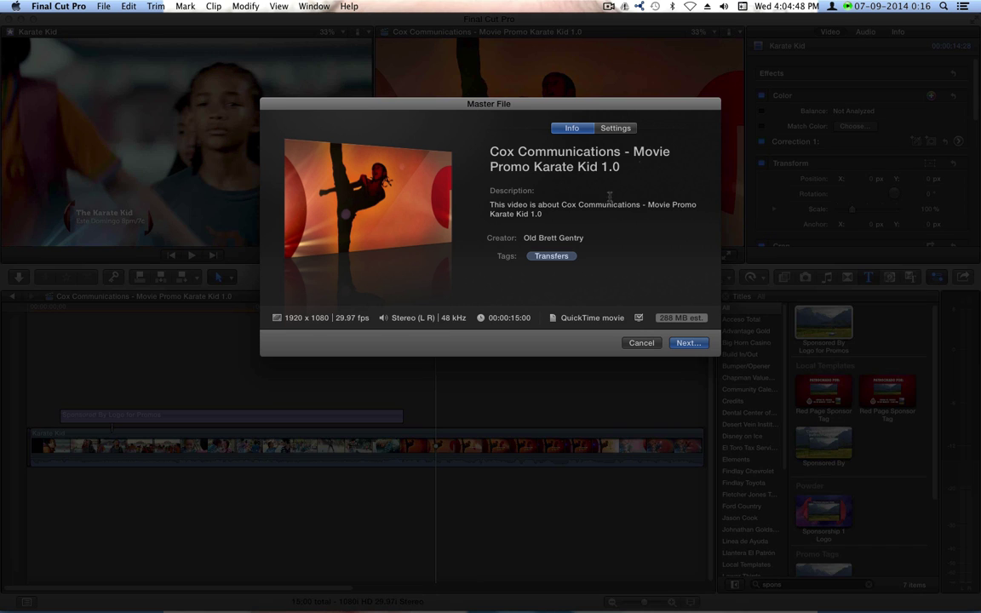
{"action": "left_click", "coordinate": [618, 128]}
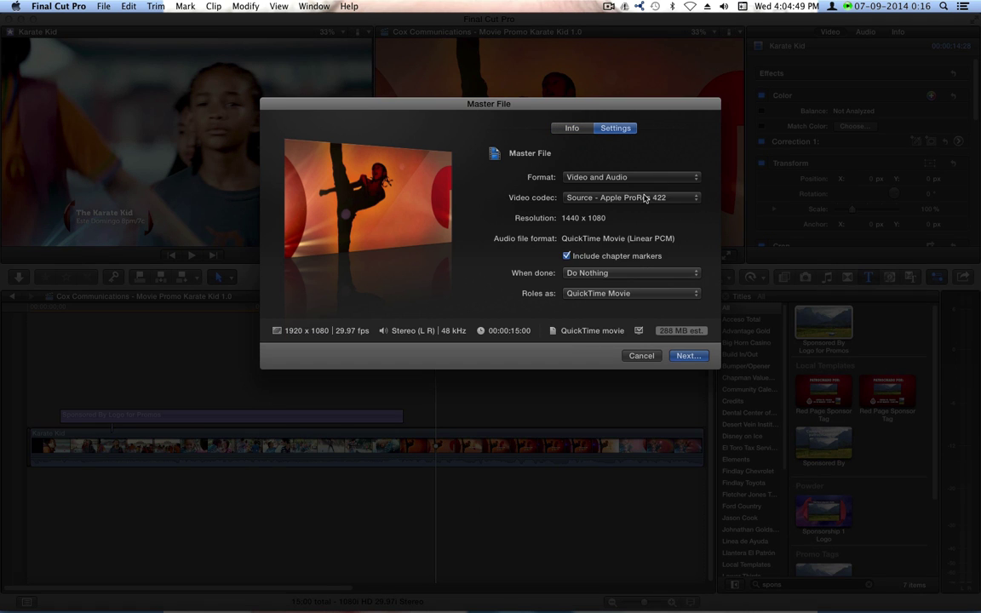
{"action": "left_click", "coordinate": [596, 198]}
{"action": "left_click", "coordinate": [606, 348]}
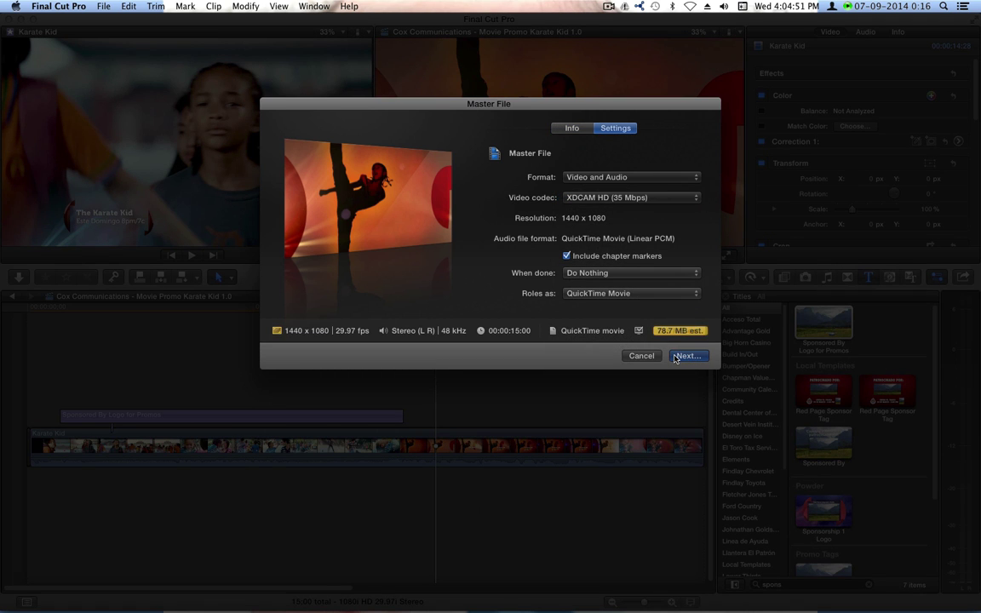
{"action": "left_click", "coordinate": [675, 357]}
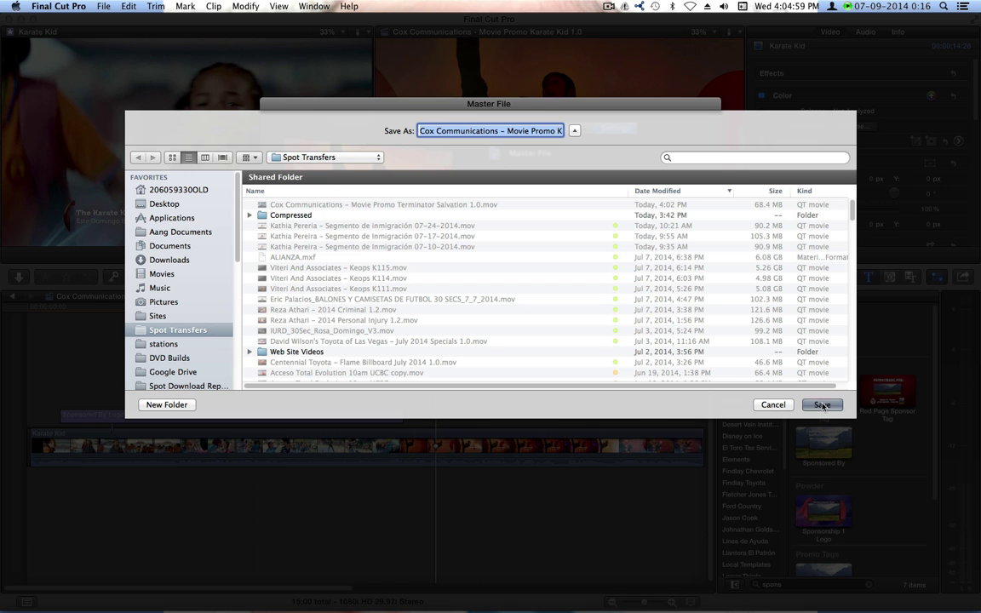
{"action": "left_click", "coordinate": [822, 405]}
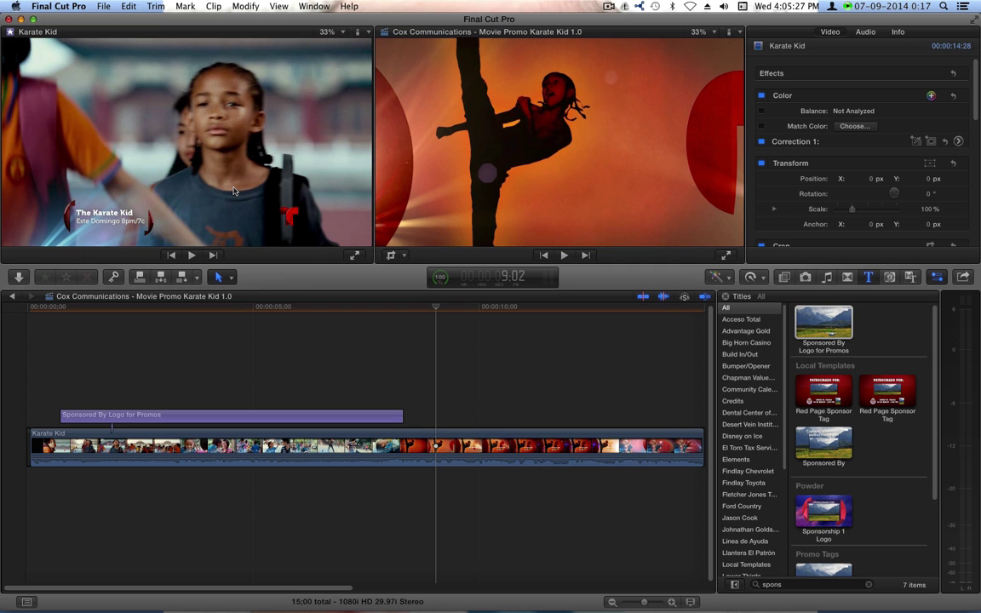
Step: Examine the Karate Kid timeline, checking the sponsor logo over the lower third, the closing title card and the clip's end
{"action": "left_click", "coordinate": [327, 313]}
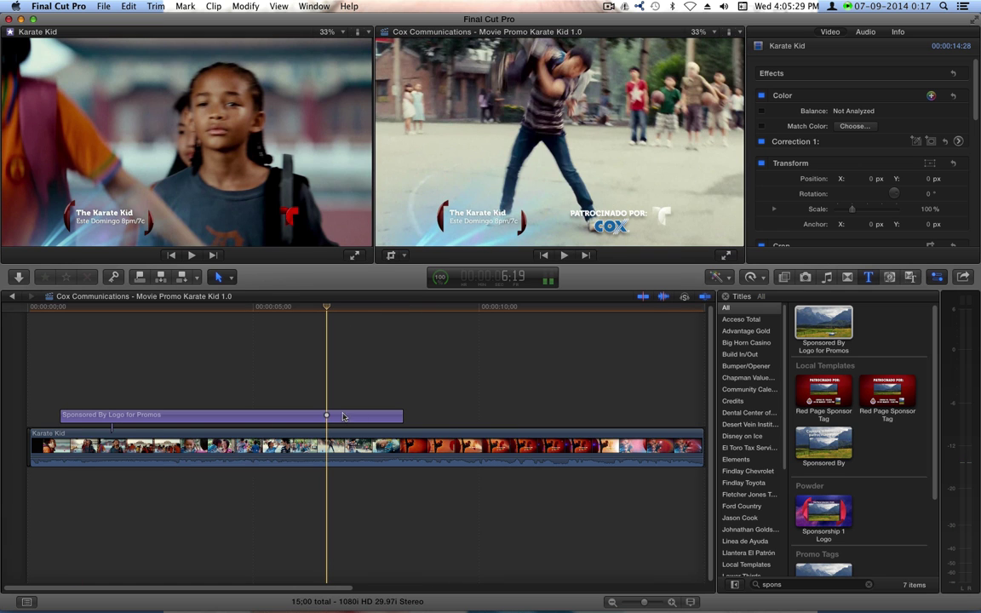
{"action": "left_click", "coordinate": [321, 414]}
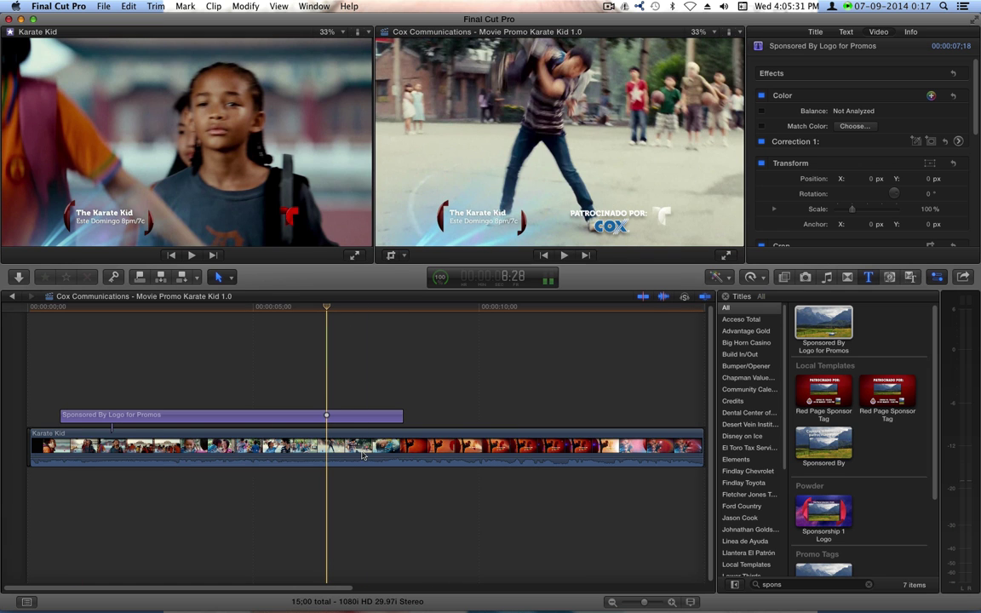
{"action": "left_click_drag", "start_coordinate": [286, 589], "coordinate": [422, 590]}
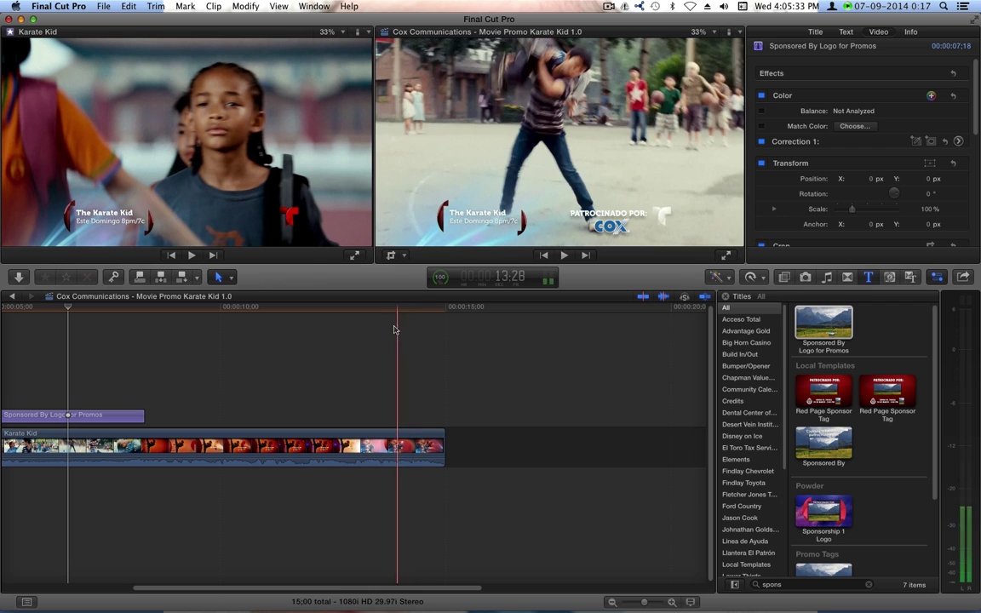
{"action": "left_click", "coordinate": [443, 313]}
{"action": "left_click_drag", "start_coordinate": [444, 314], "coordinate": [303, 329]}
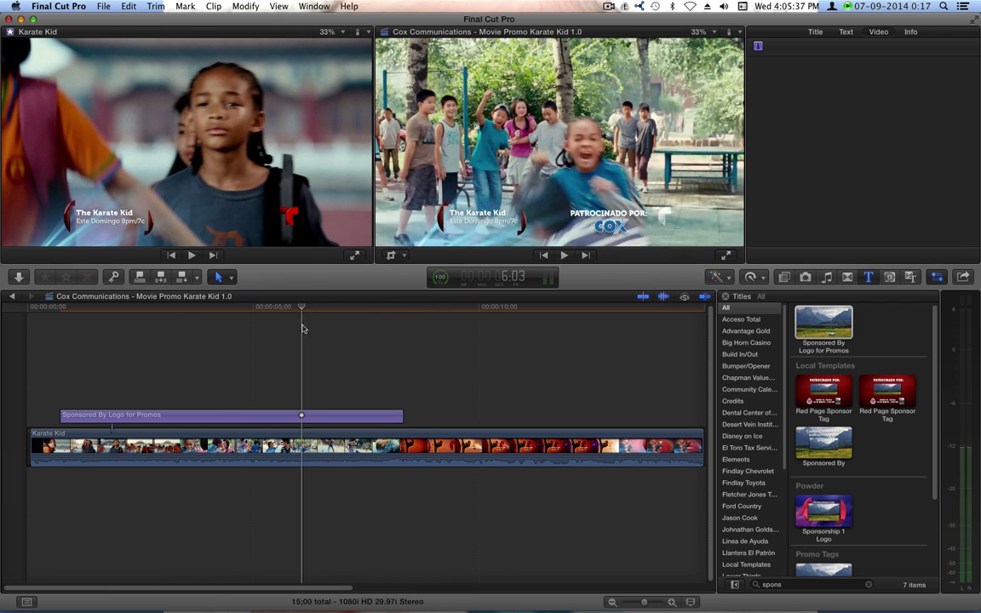
{"action": "left_click", "coordinate": [429, 313]}
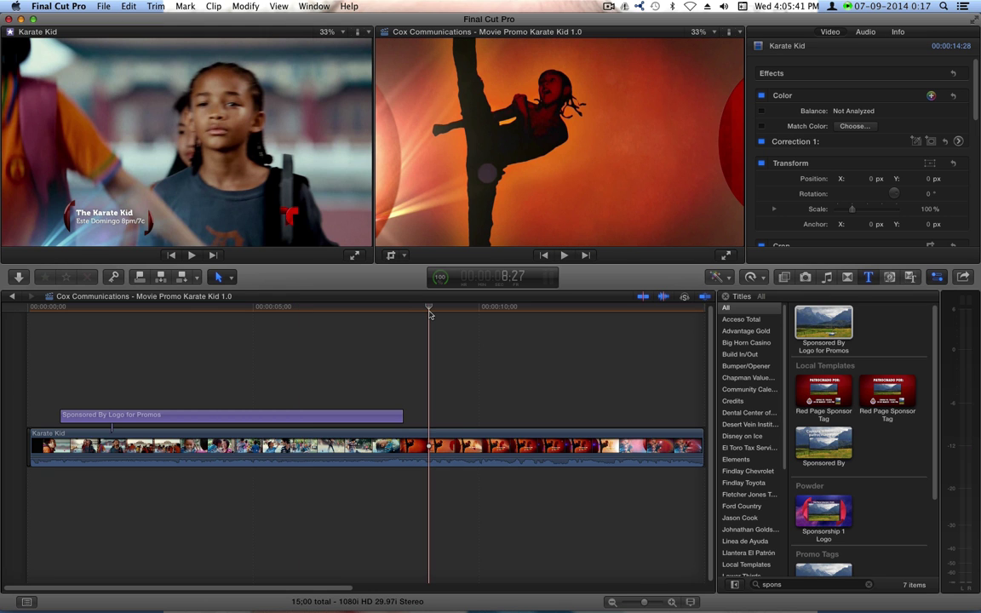
{"action": "left_click_drag", "start_coordinate": [321, 589], "coordinate": [376, 588]}
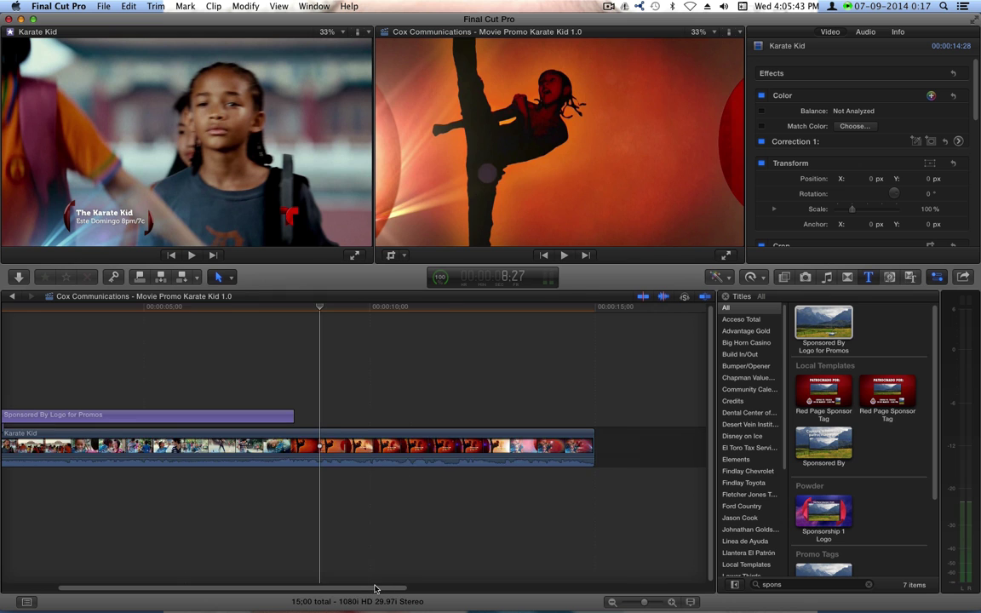
{"action": "left_click", "coordinate": [427, 309]}
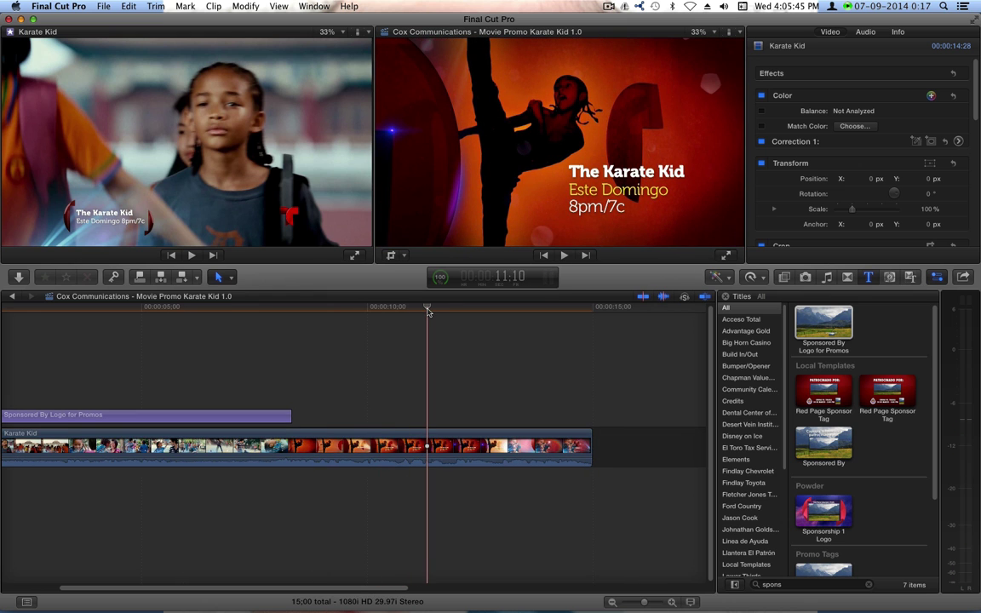
{"action": "left_click_drag", "start_coordinate": [426, 310], "coordinate": [347, 309]}
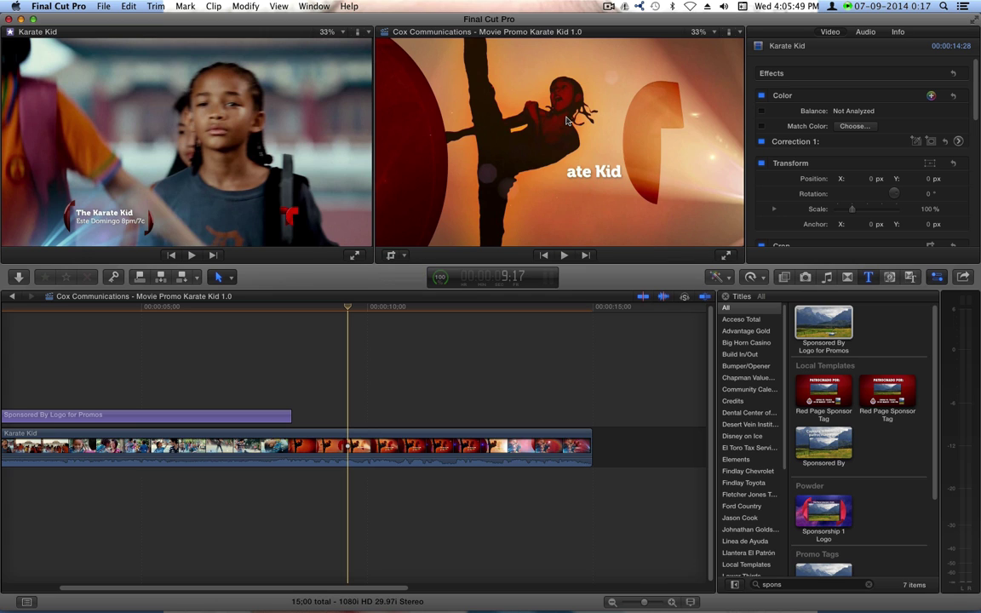